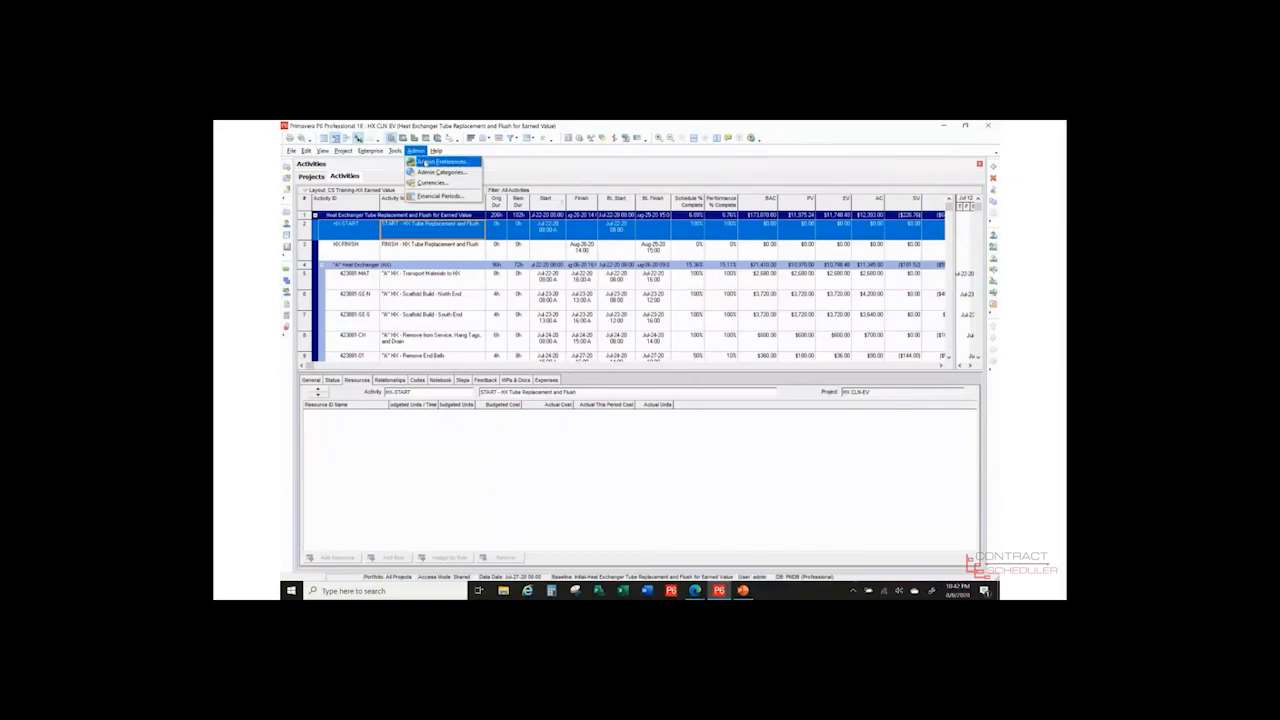
# Step: Set the earned value calculation in the admin preferences to use budgeted values with planned dates
pyautogui.click(424, 162)
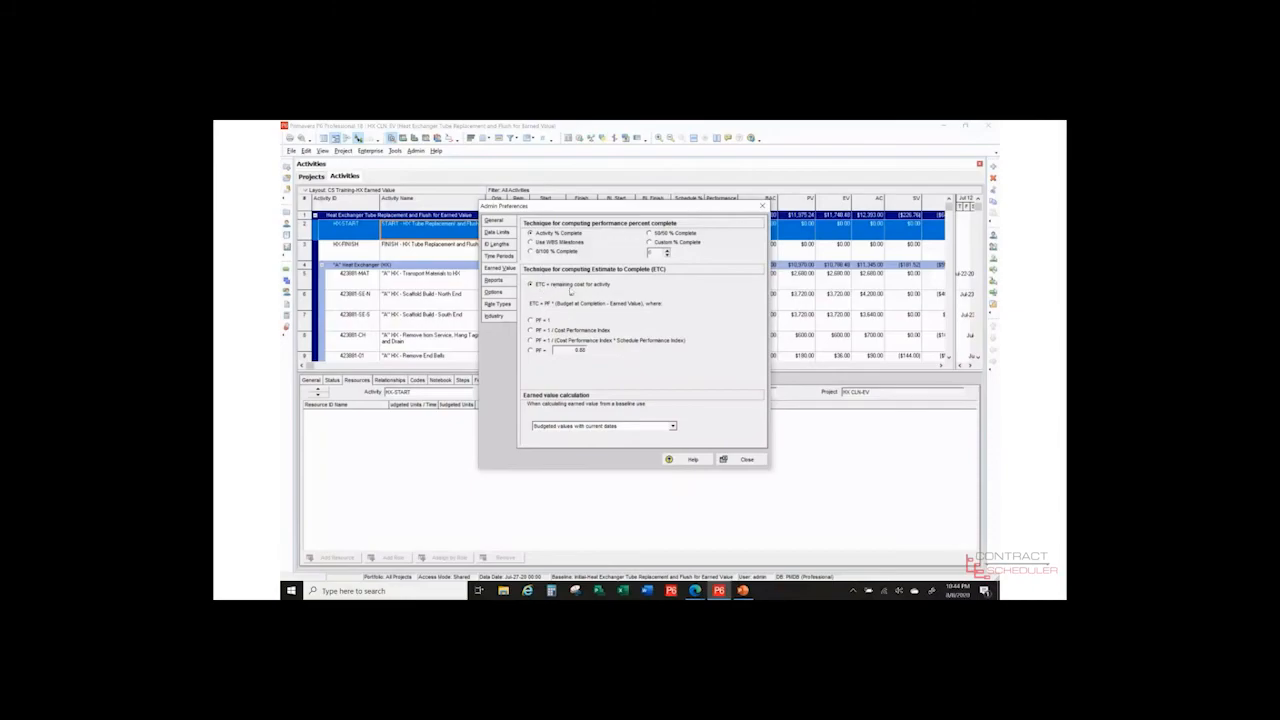
pyautogui.click(673, 426)
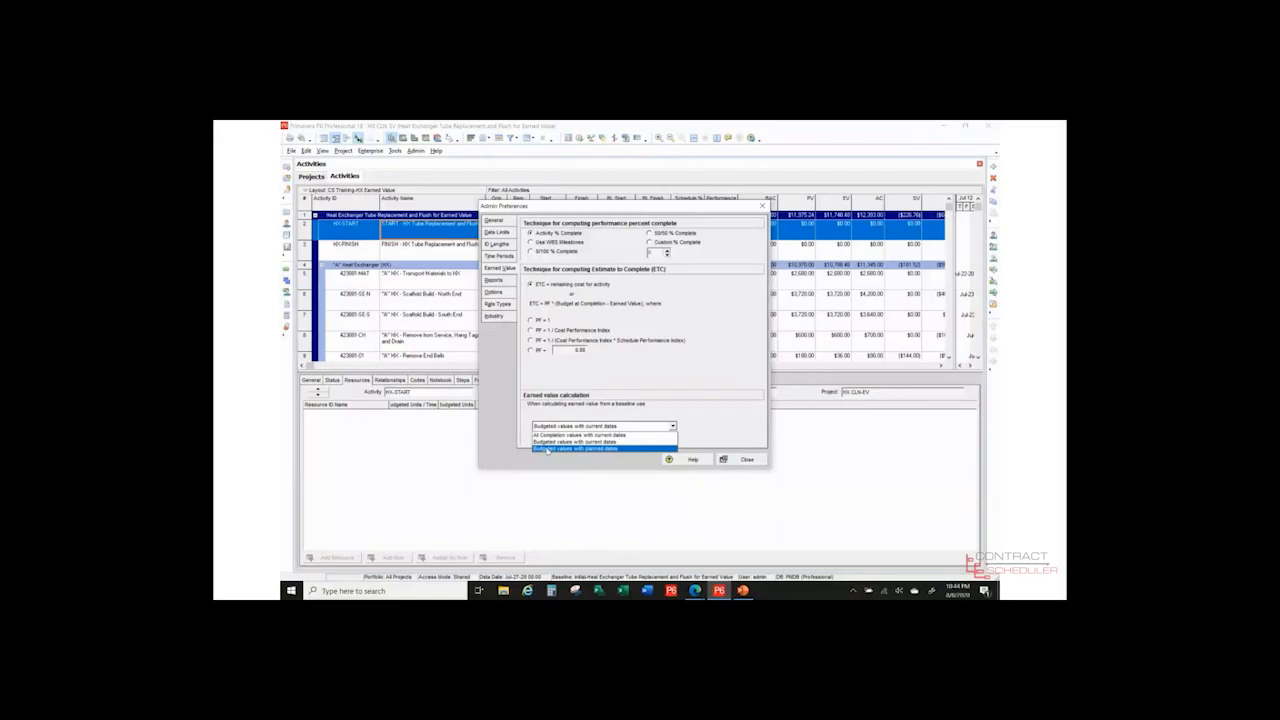
pyautogui.click(547, 449)
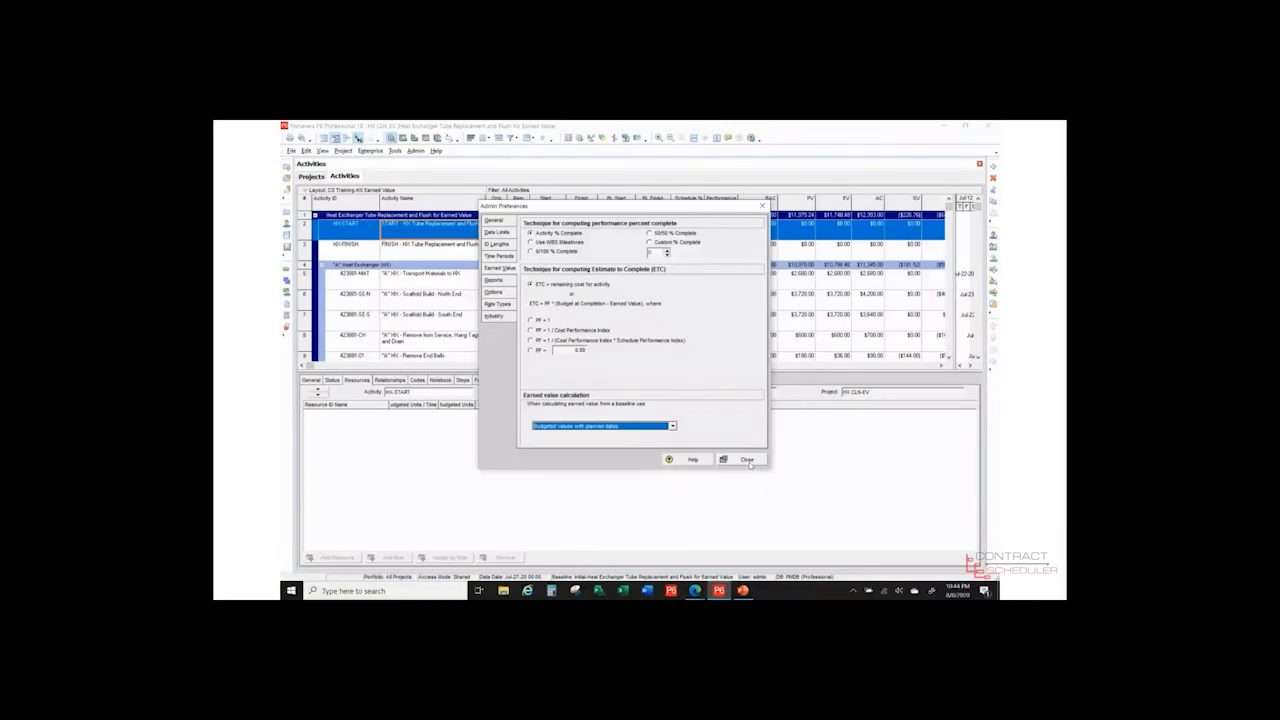
pyautogui.click(747, 460)
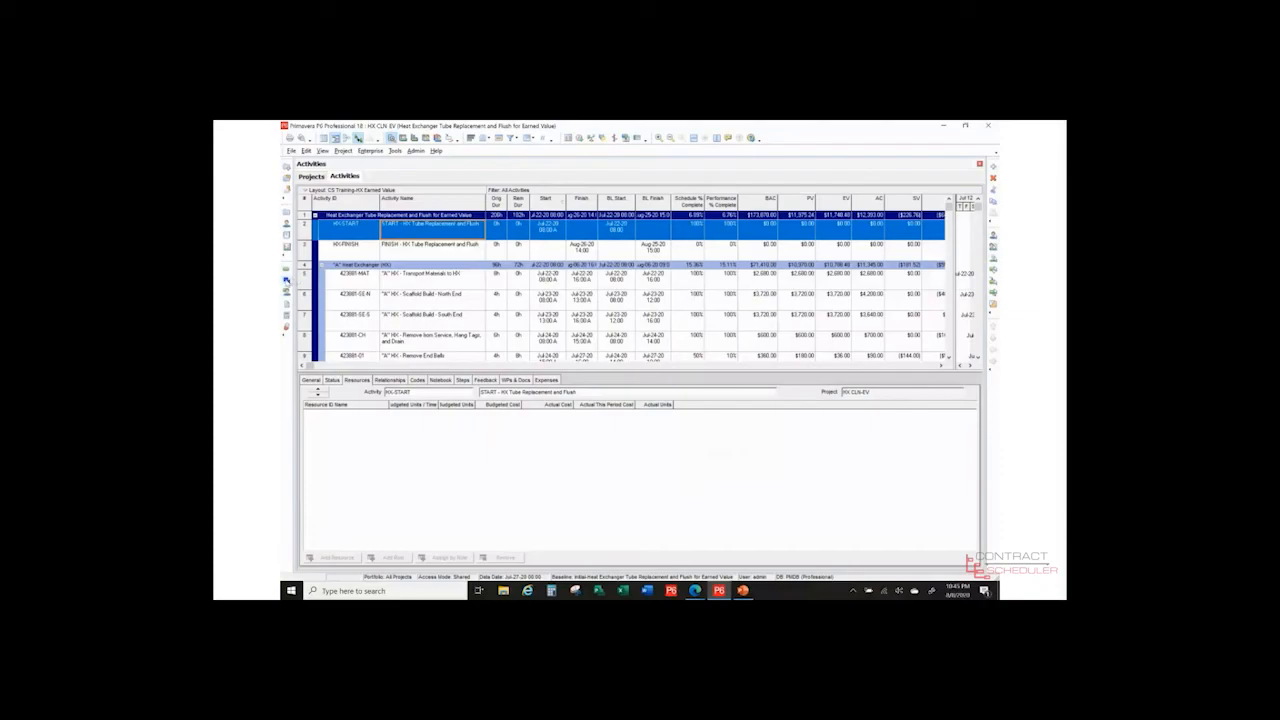
# Step: Examine the top-level WBS element's earned value techniques for performance percent complete and estimate to complete
pyautogui.click(286, 280)
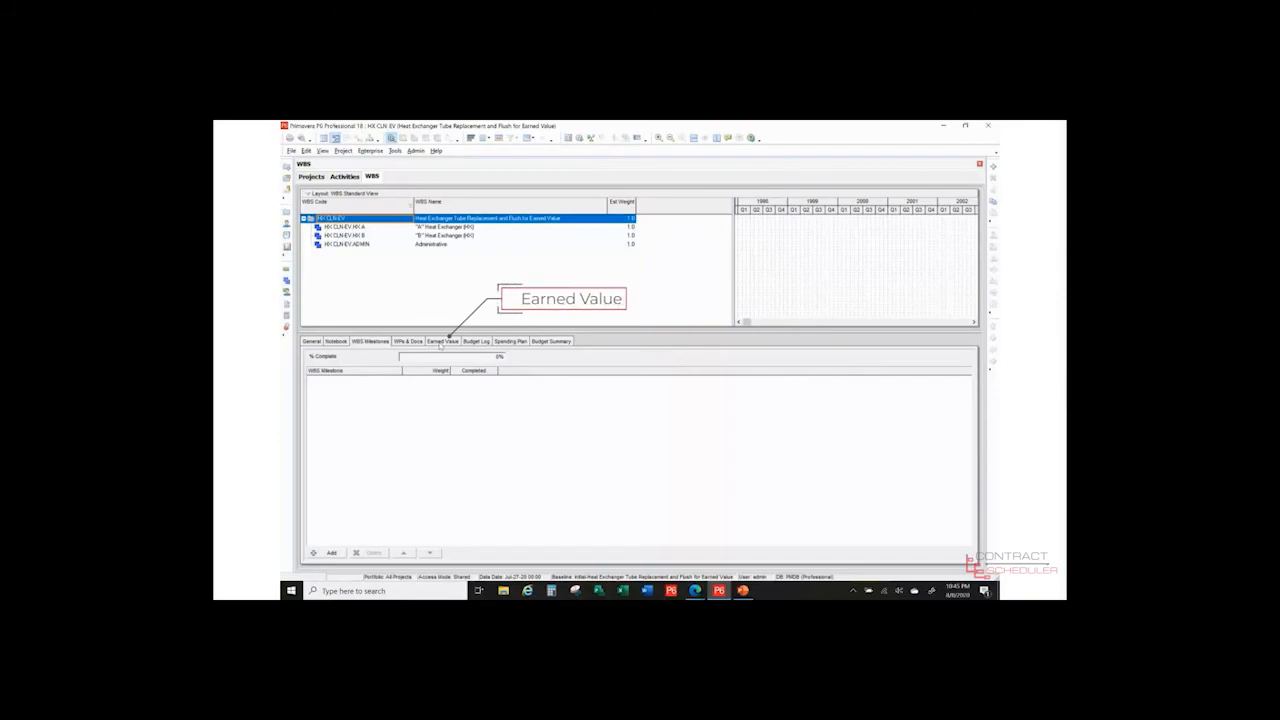
pyautogui.click(441, 342)
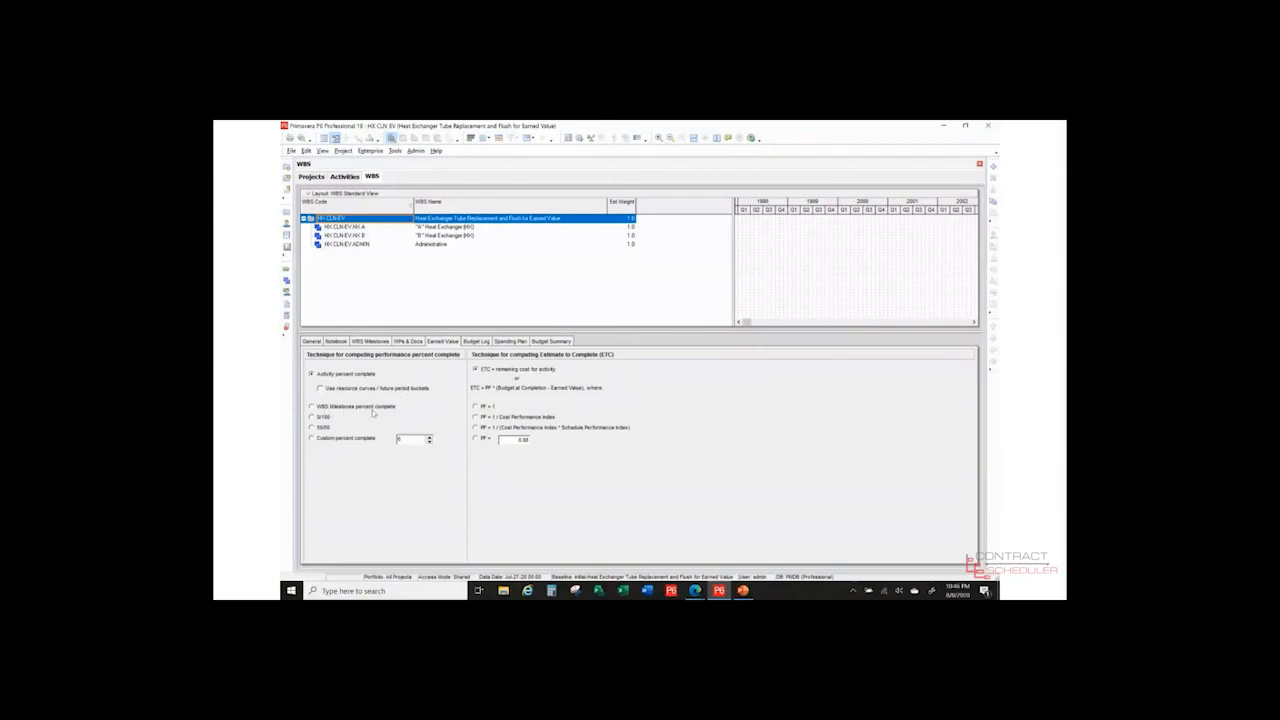
# Step: Add a WBS milestone to the top-level element, delete it, and return to the element's earned value settings
pyautogui.click(370, 342)
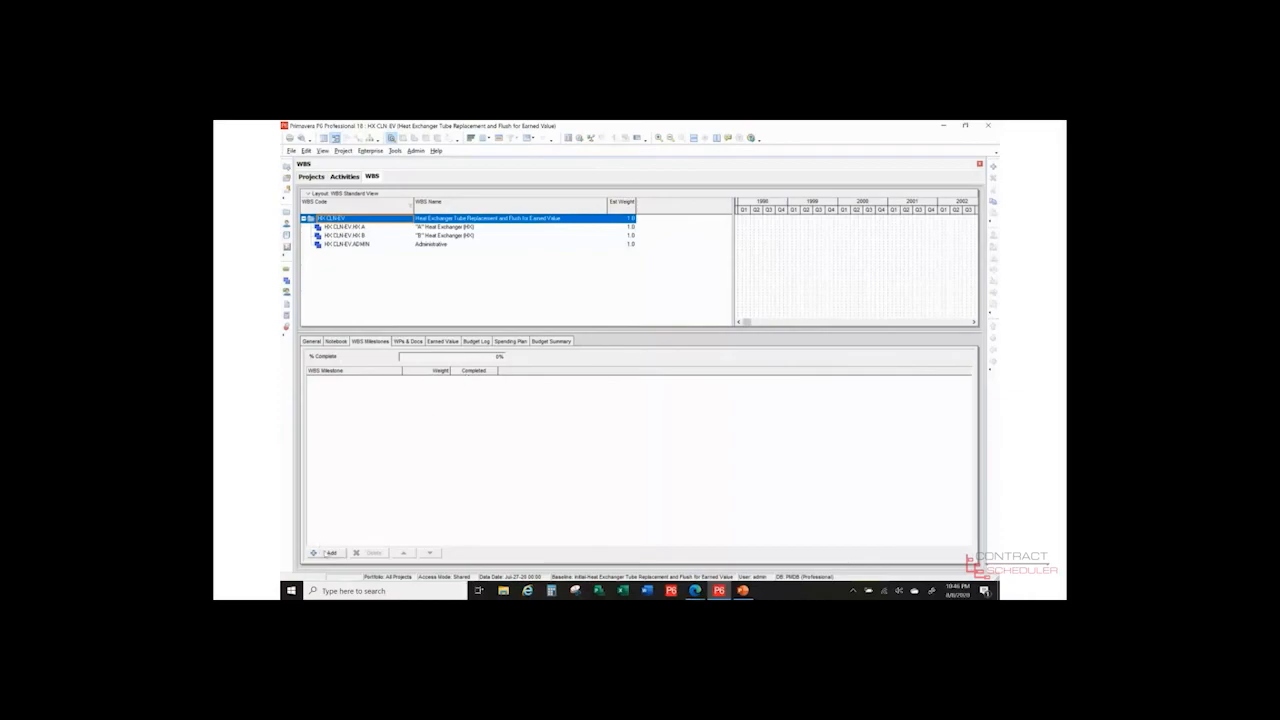
pyautogui.click(328, 553)
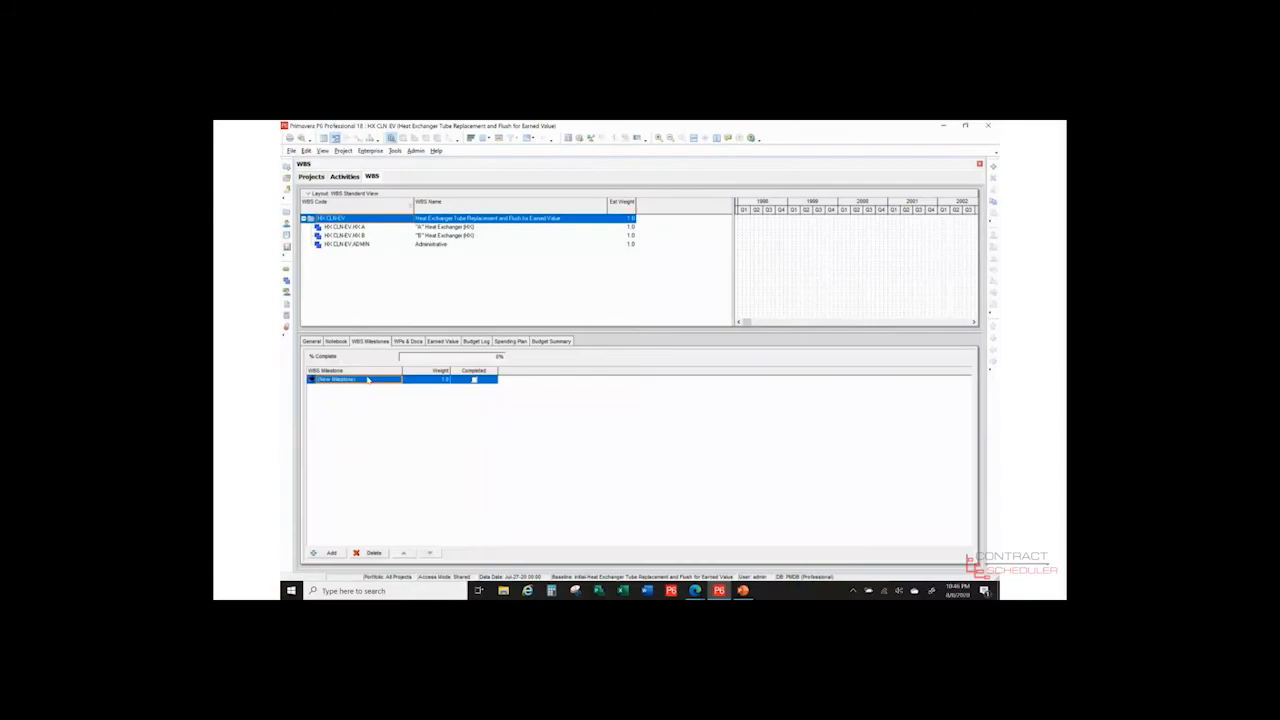
pyautogui.click(443, 383)
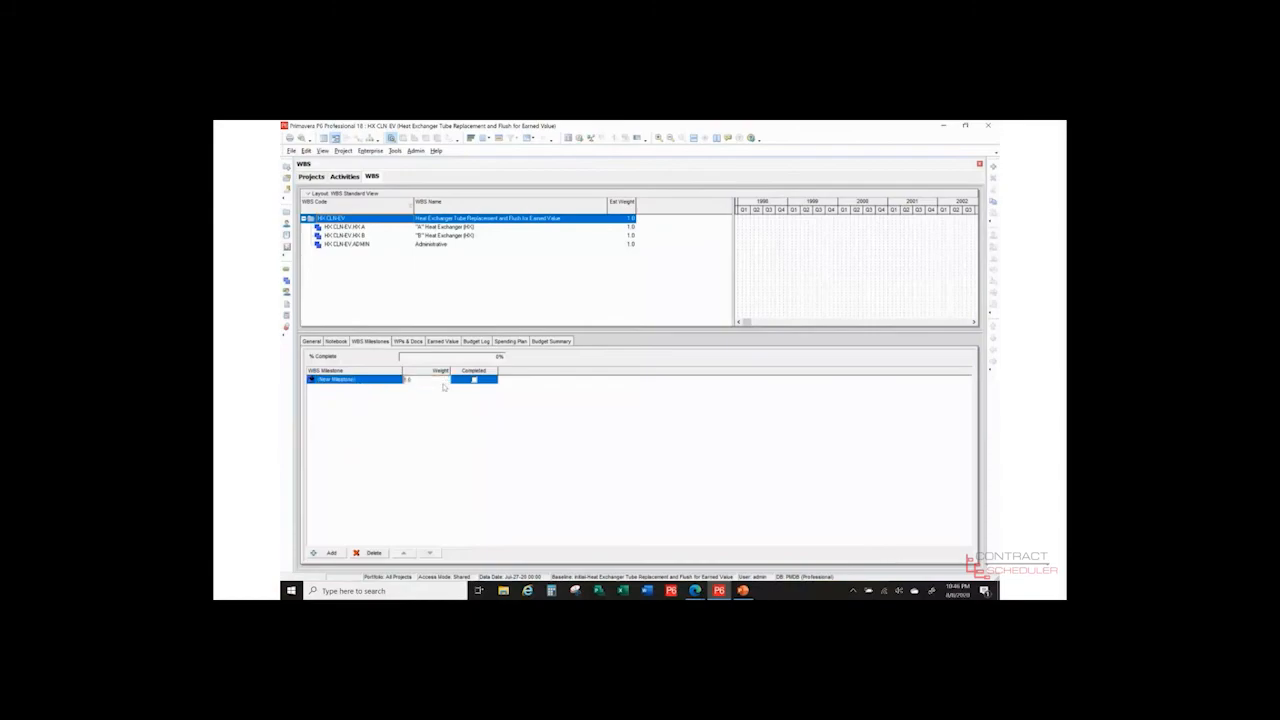
pyautogui.click(353, 381)
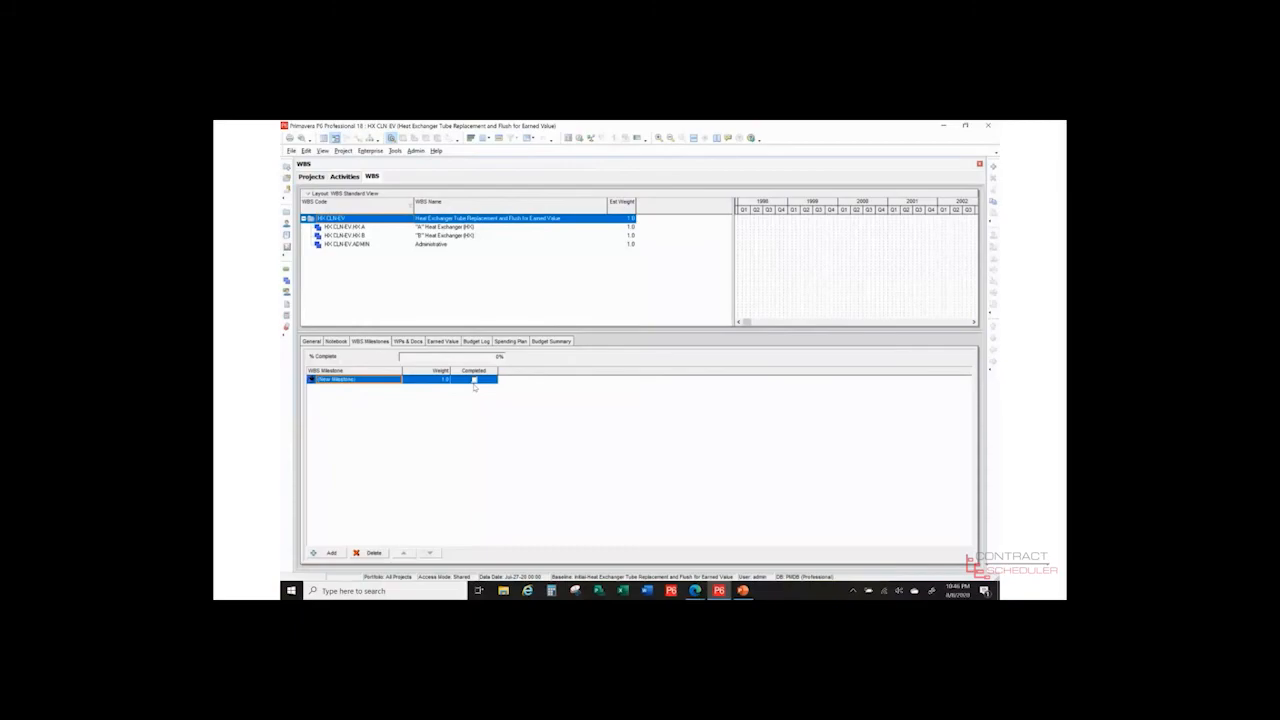
pyautogui.click(373, 553)
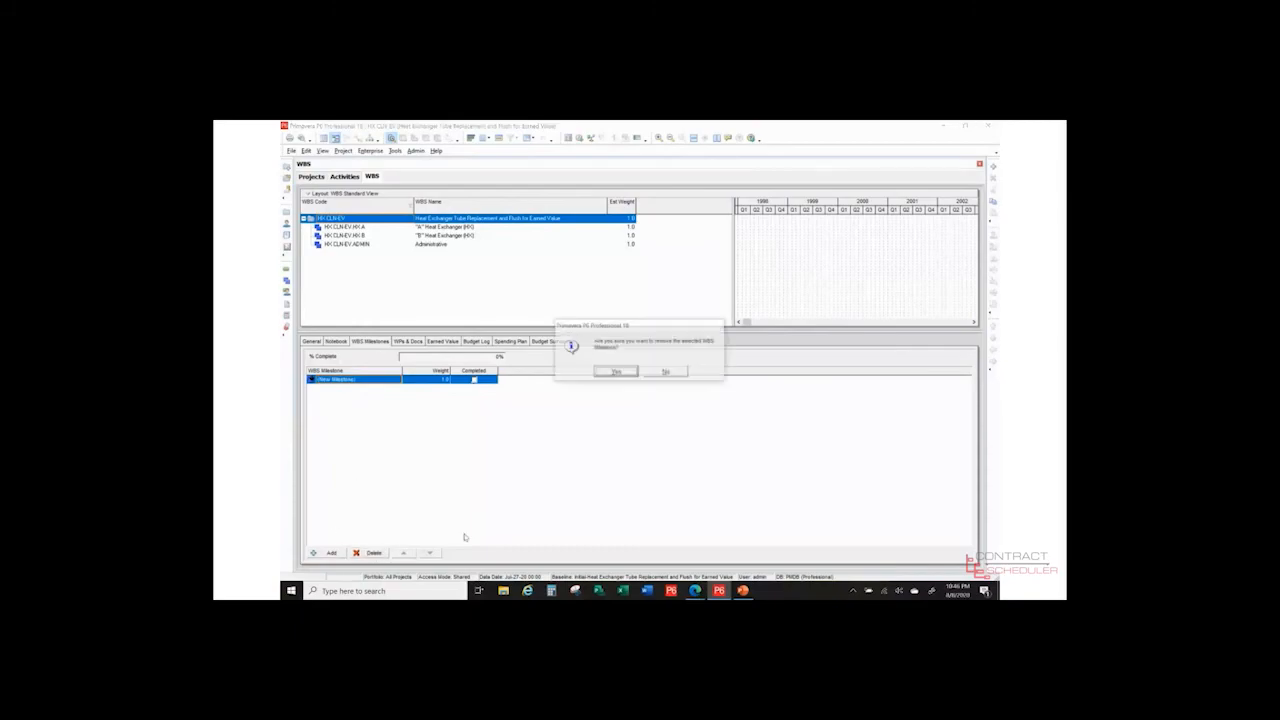
pyautogui.click(612, 373)
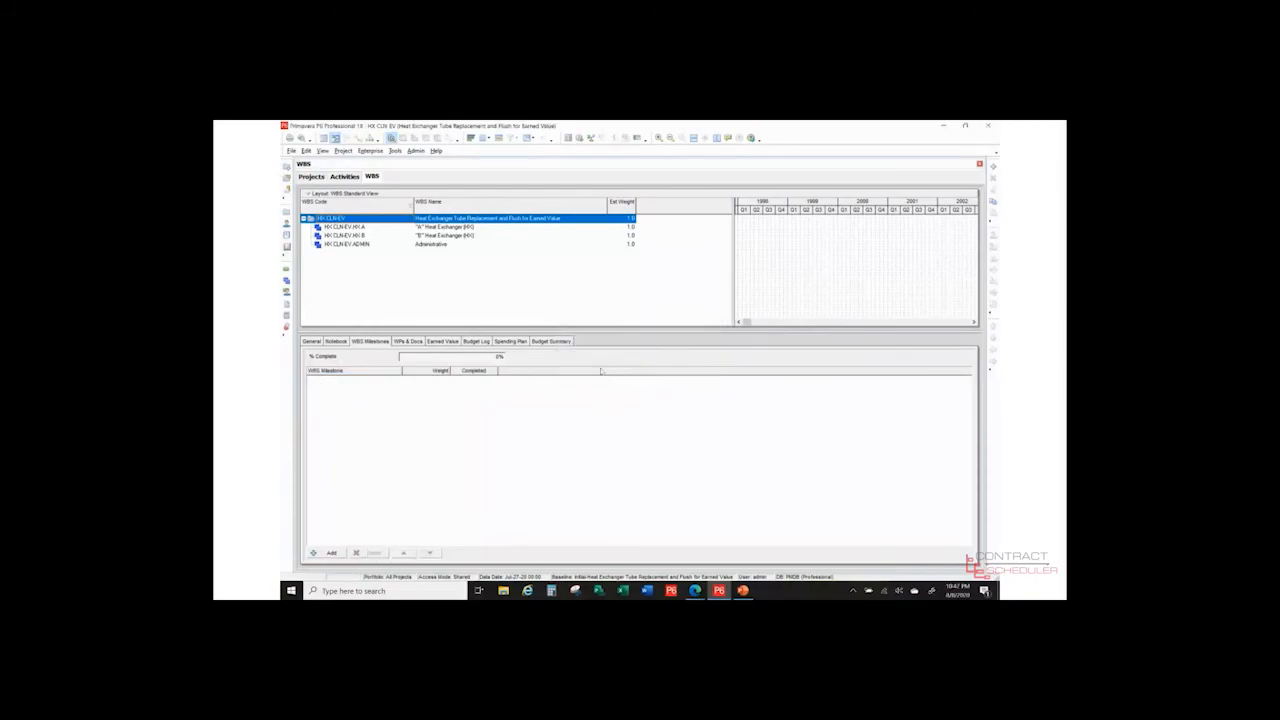
pyautogui.click(454, 342)
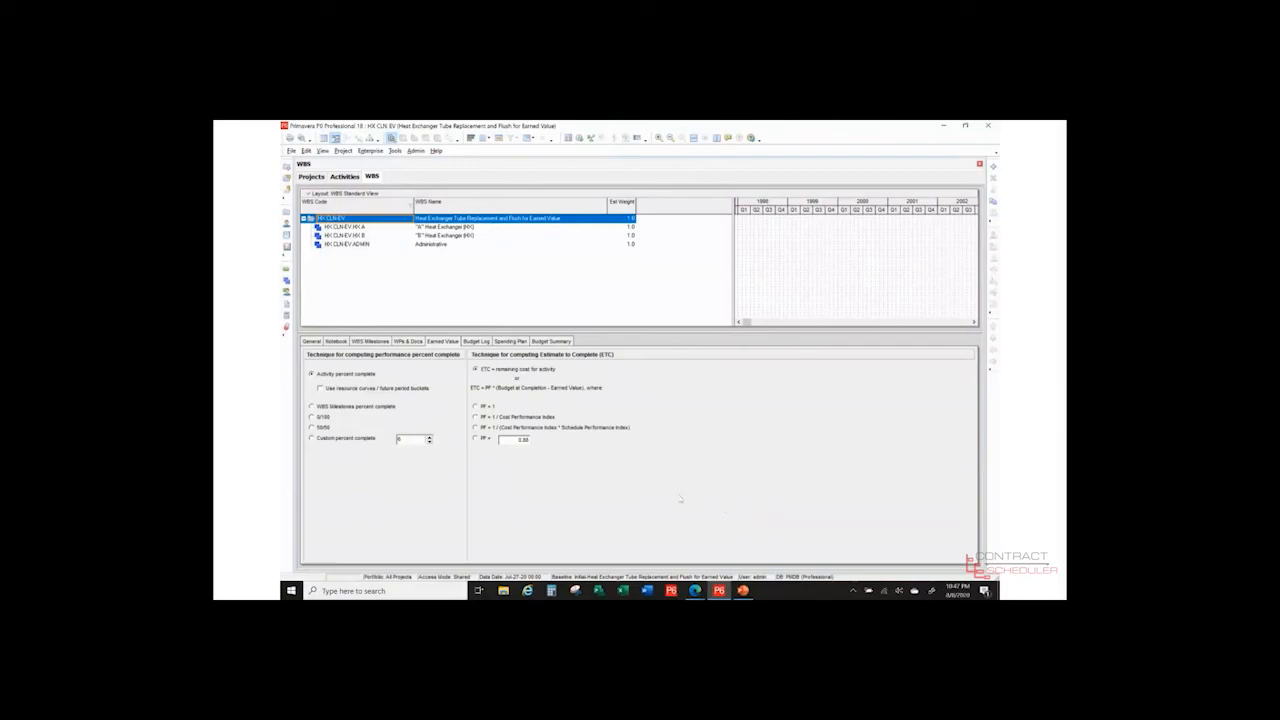
# Step: Check the activity table's grouping and sort settings without changing them
pyautogui.click(345, 177)
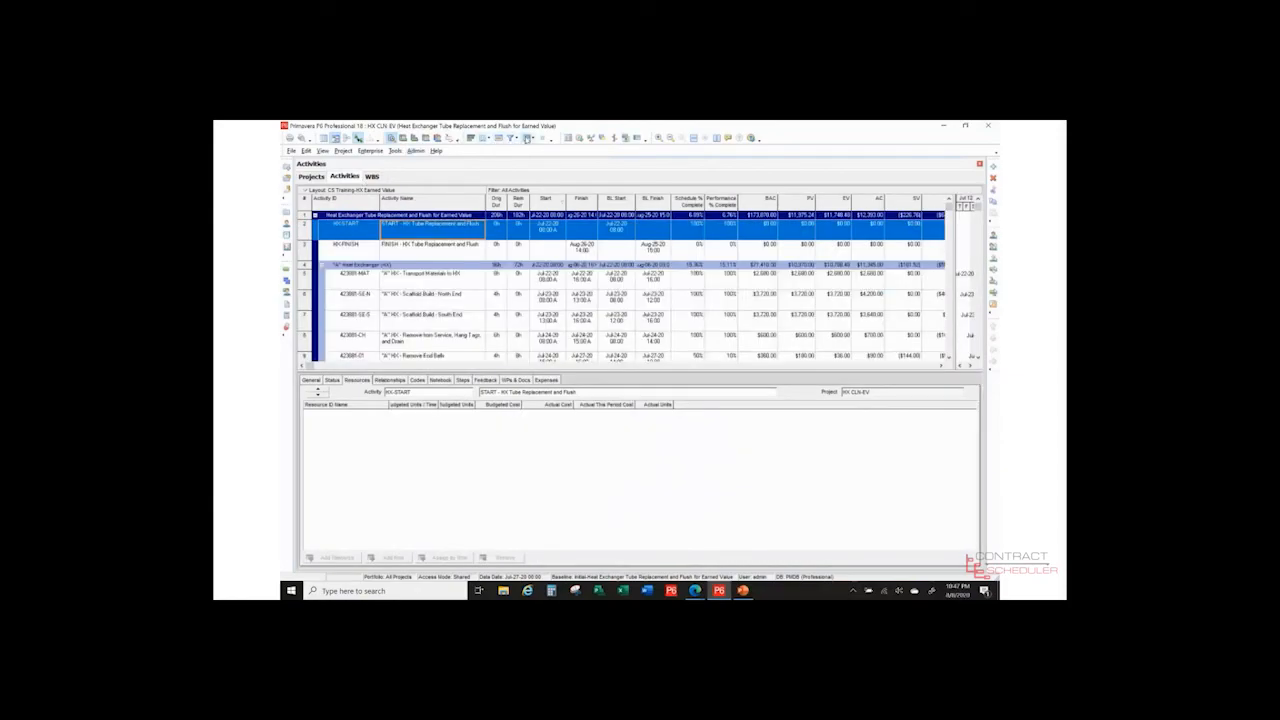
pyautogui.click(527, 138)
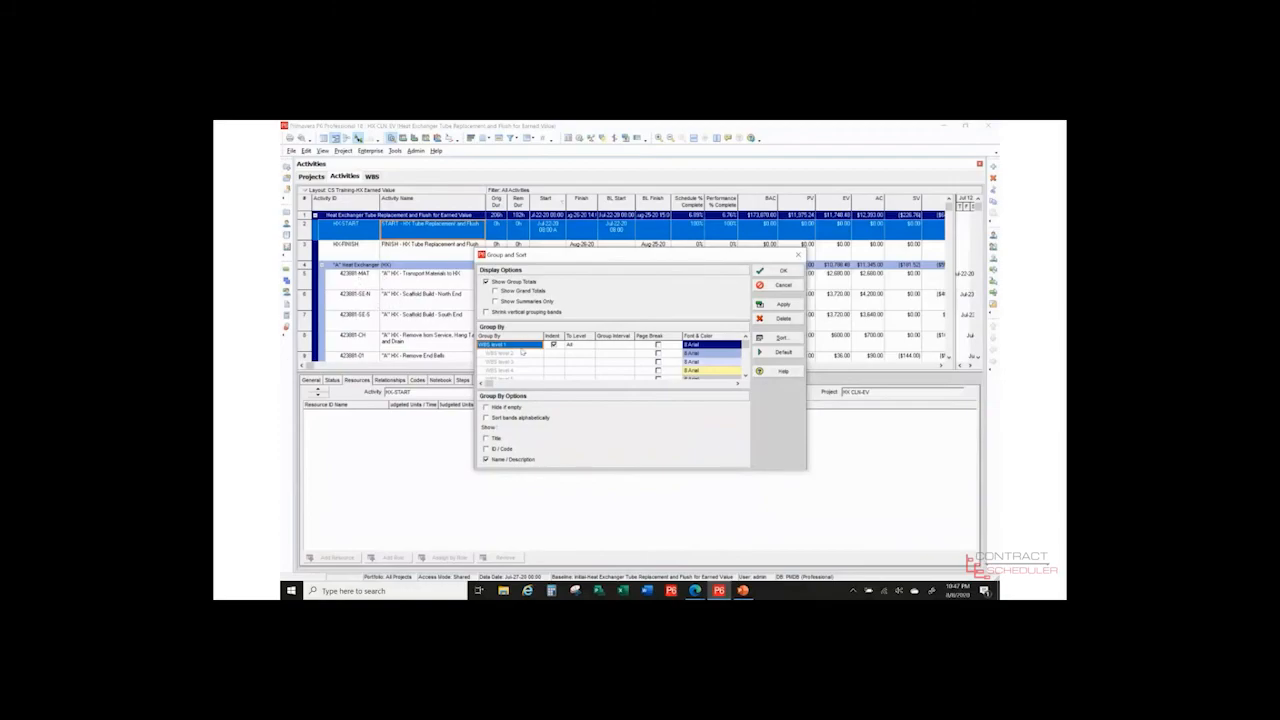
pyautogui.click(778, 338)
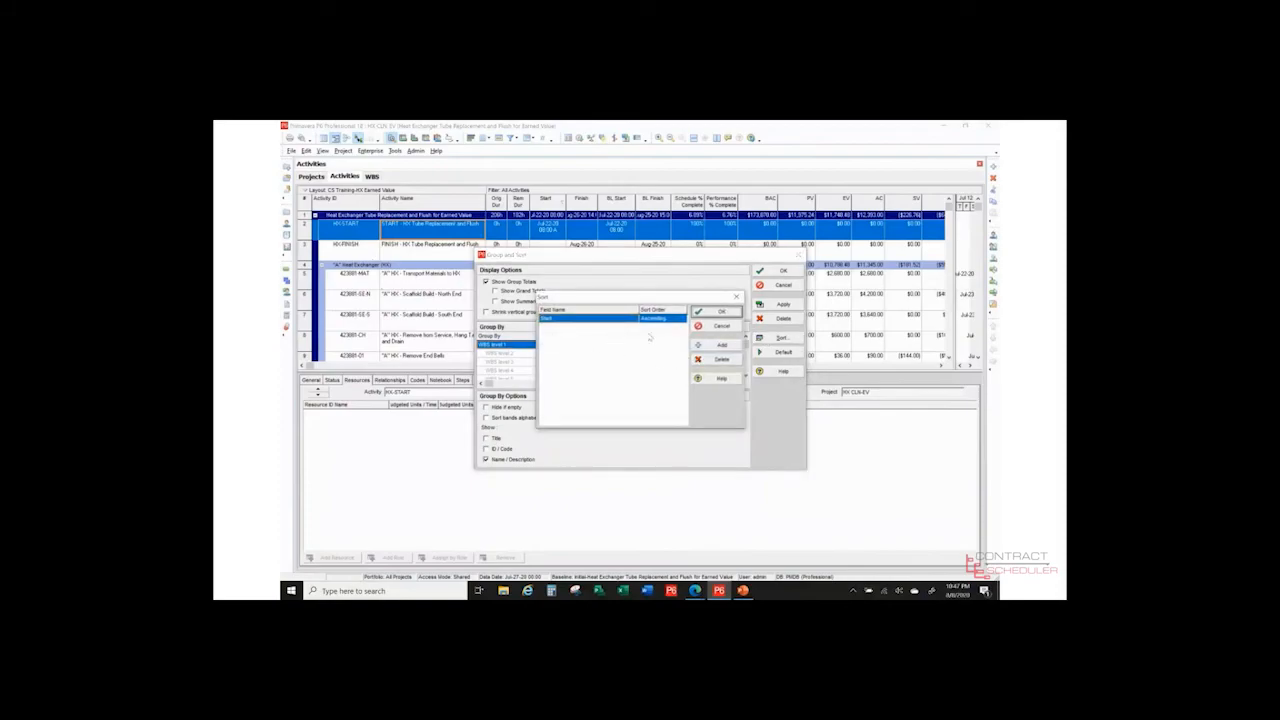
pyautogui.click(715, 326)
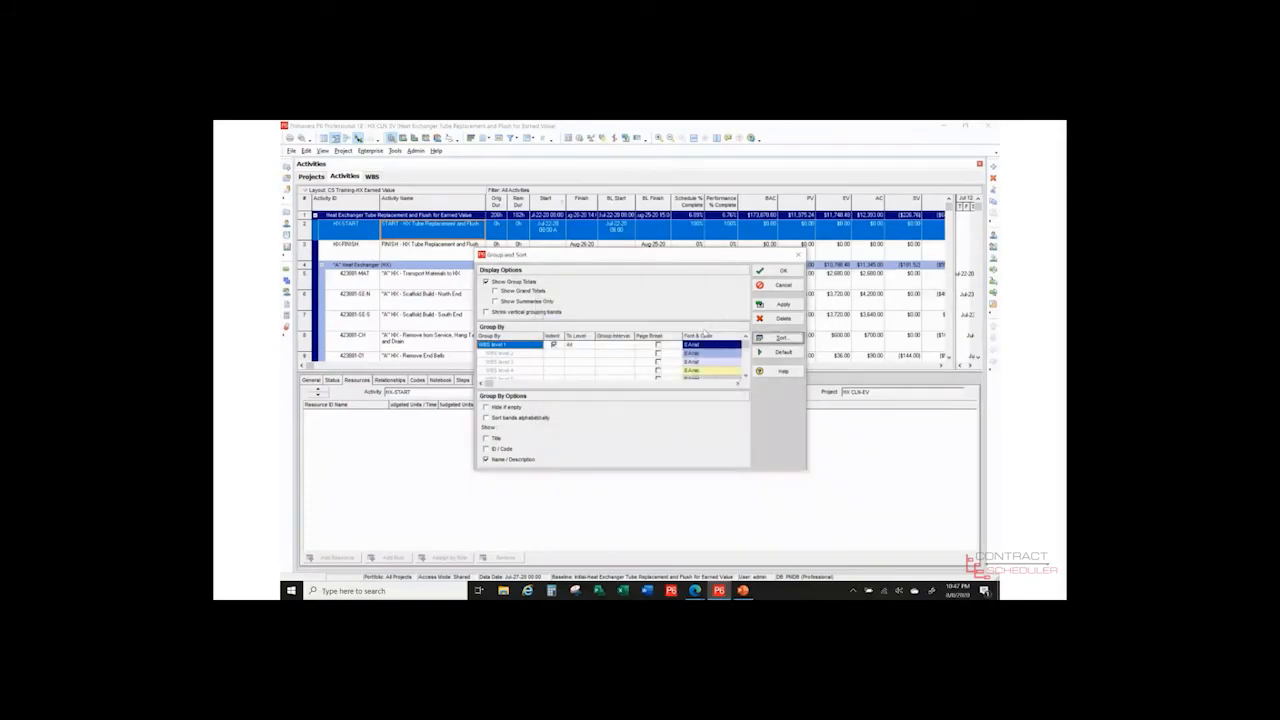
pyautogui.click(783, 285)
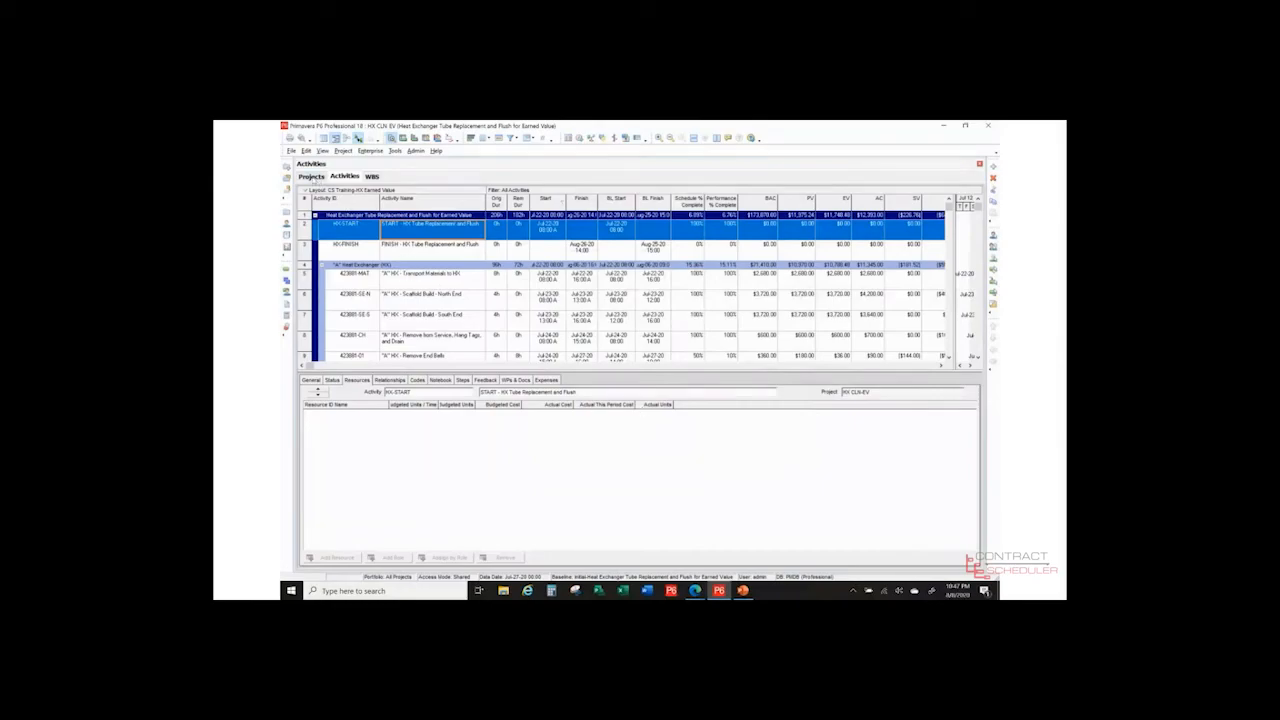
# Step: Check which baseline the project's settings use for earned value calculations and return to the activities
pyautogui.click(311, 176)
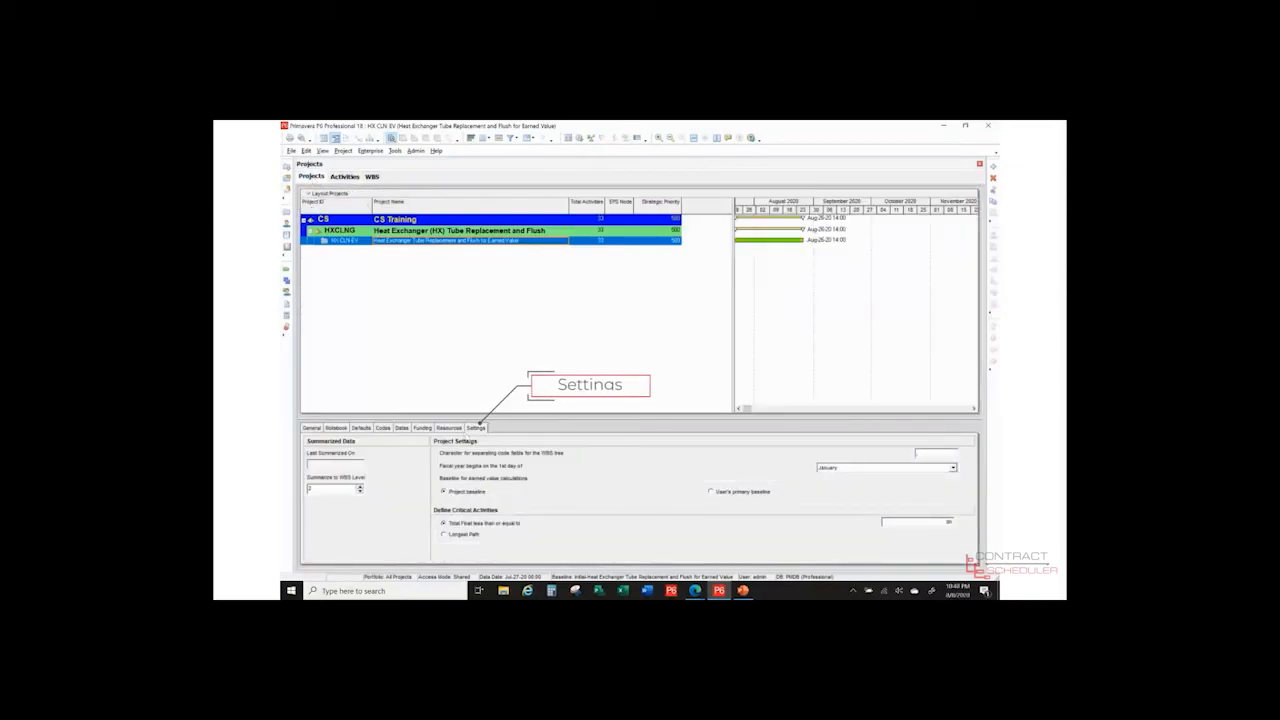
pyautogui.click(344, 177)
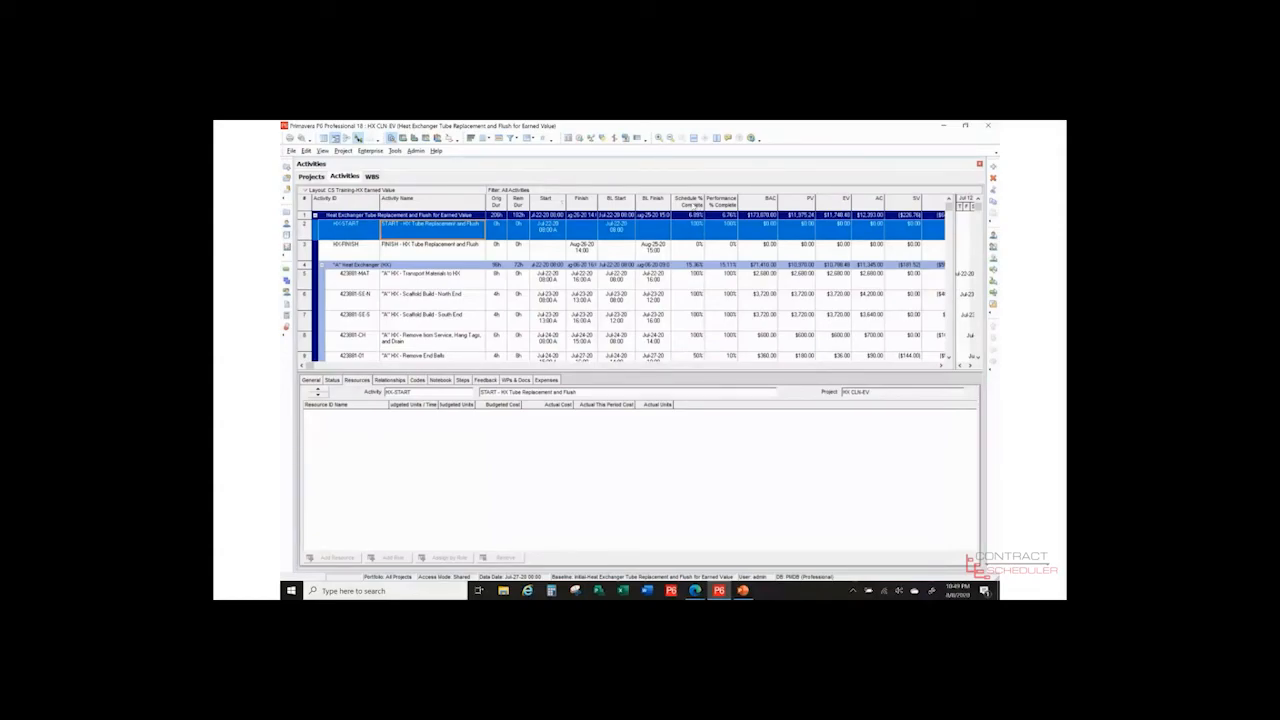
# Step: Widen the Schedule % Complete column and retitle it "Schedule % Complete (PV)"
pyautogui.moveTo(705, 201); pyautogui.dragTo(712, 200)
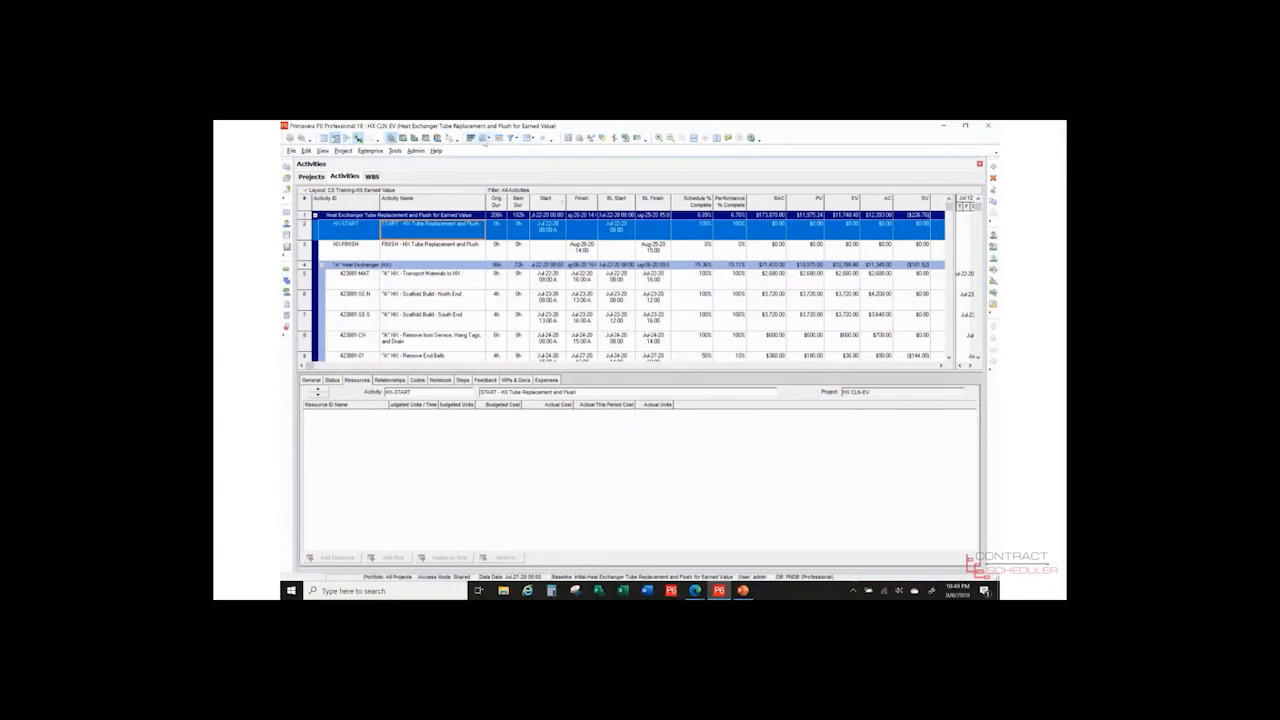
pyautogui.click(483, 139)
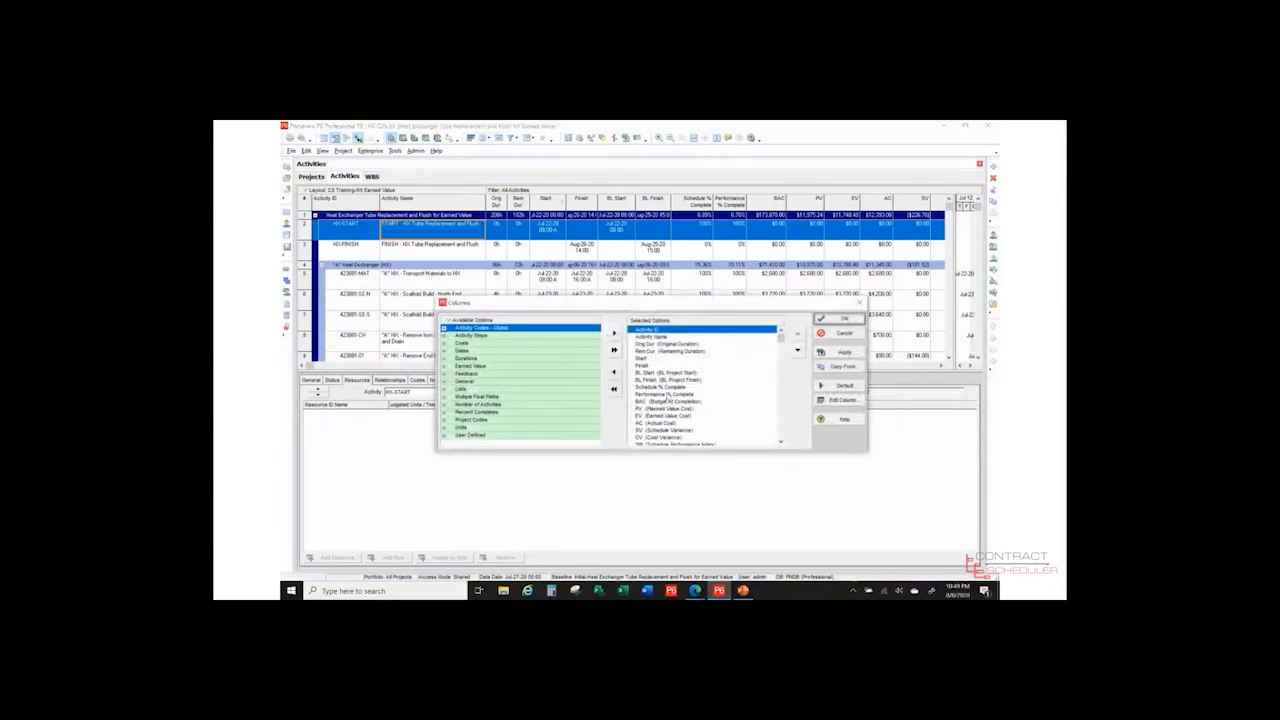
pyautogui.click(662, 387)
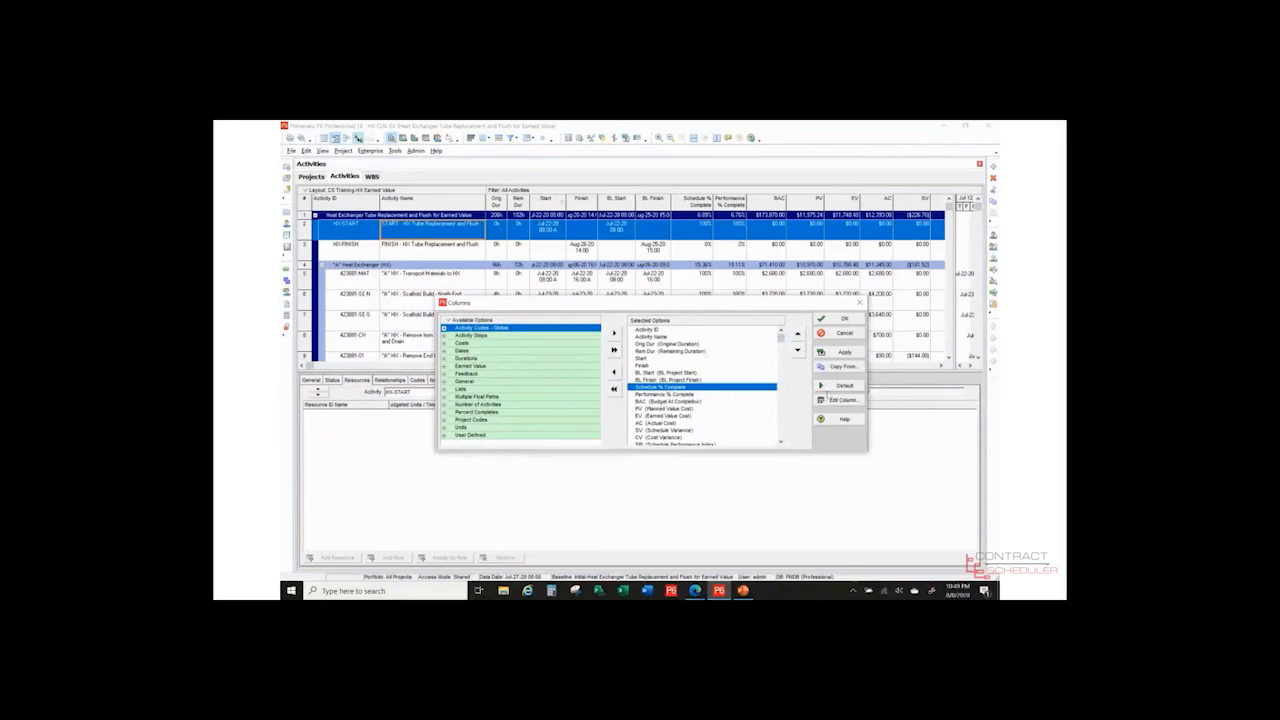
pyautogui.click(830, 399)
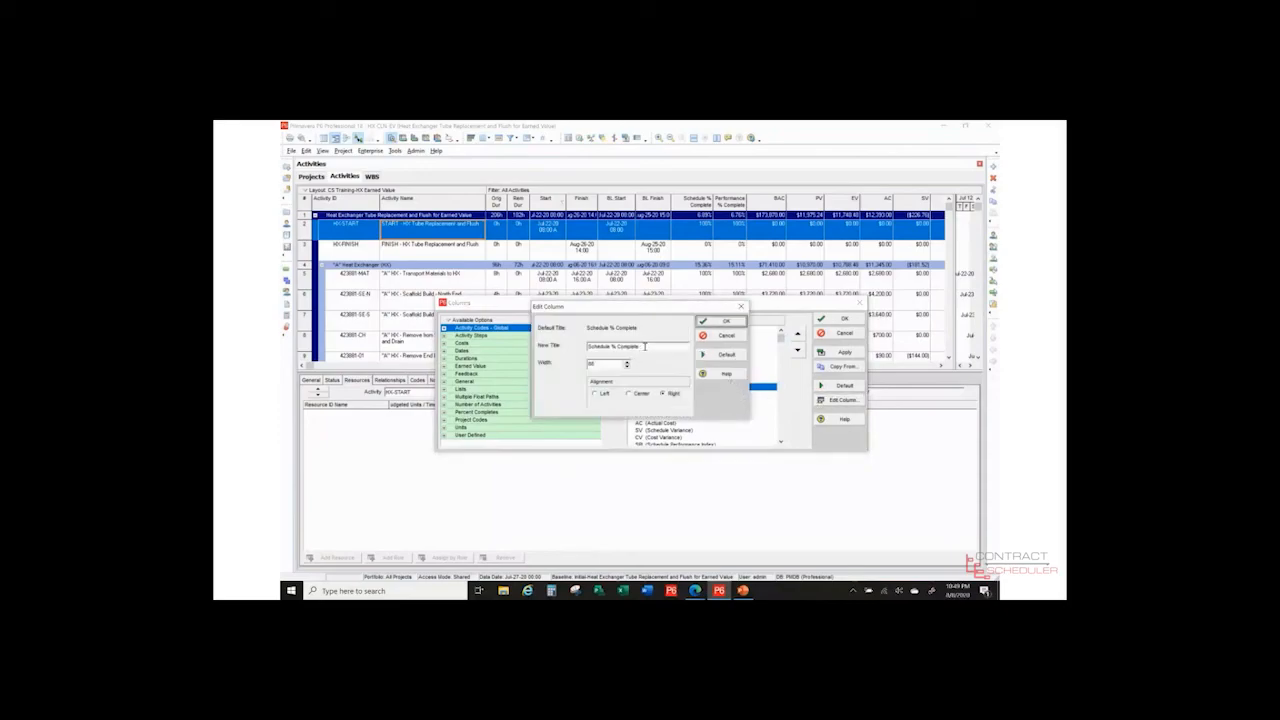
pyautogui.click(662, 349)
pyautogui.write('(PV')
pyautogui.click(726, 321)
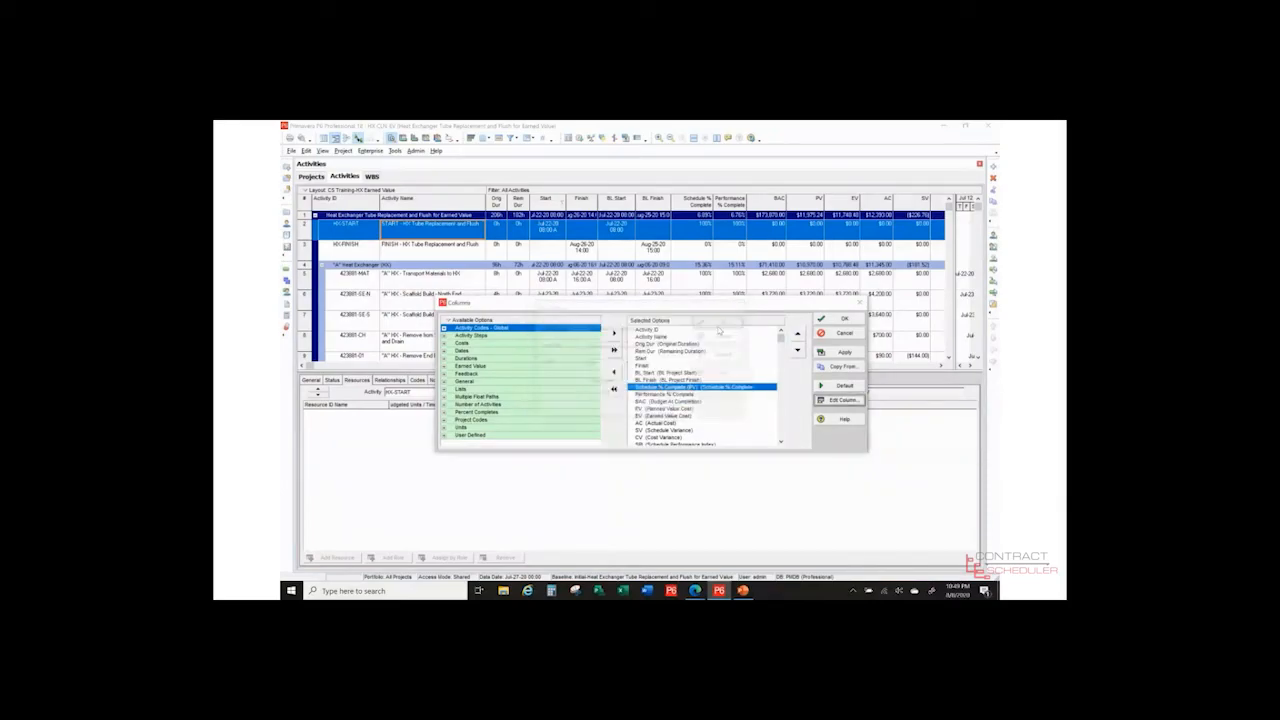
# Step: Retitle the Performance % Complete column "Performance % Complete (EV)" and apply the column changes
pyautogui.click(680, 394)
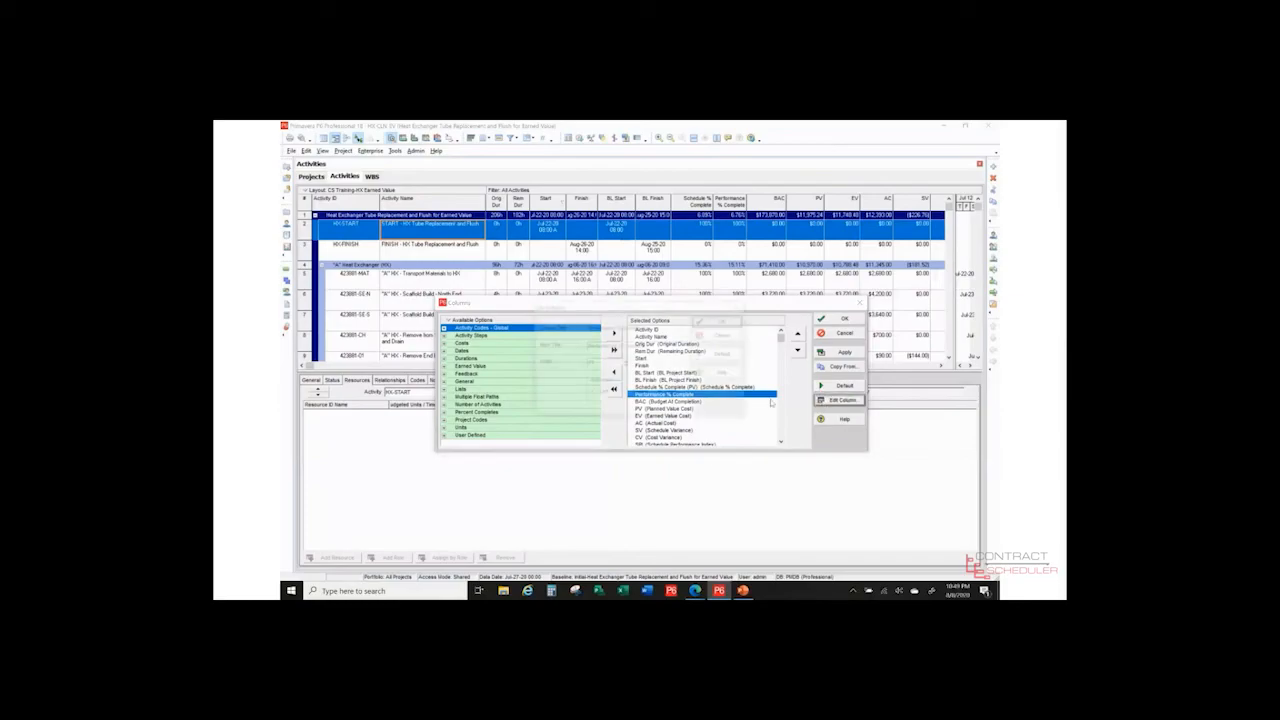
pyautogui.click(842, 400)
pyautogui.click(666, 345)
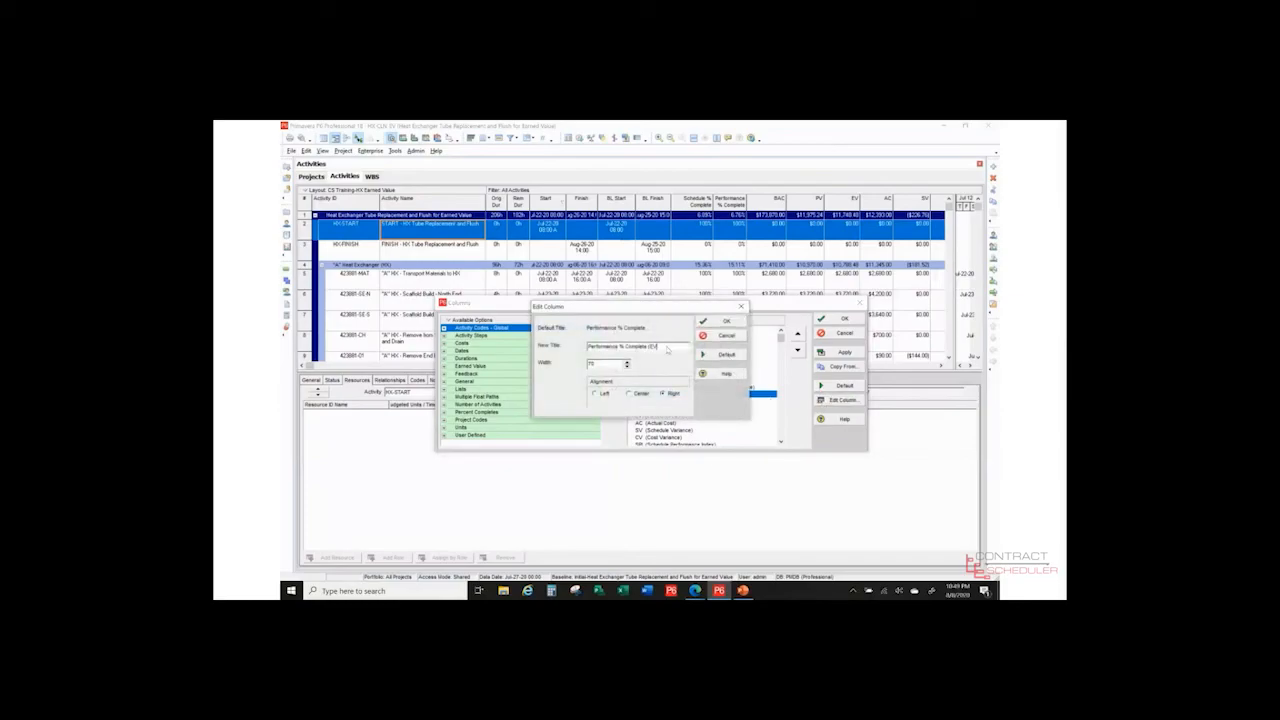
pyautogui.write('(EV)')
pyautogui.click(720, 321)
pyautogui.click(842, 318)
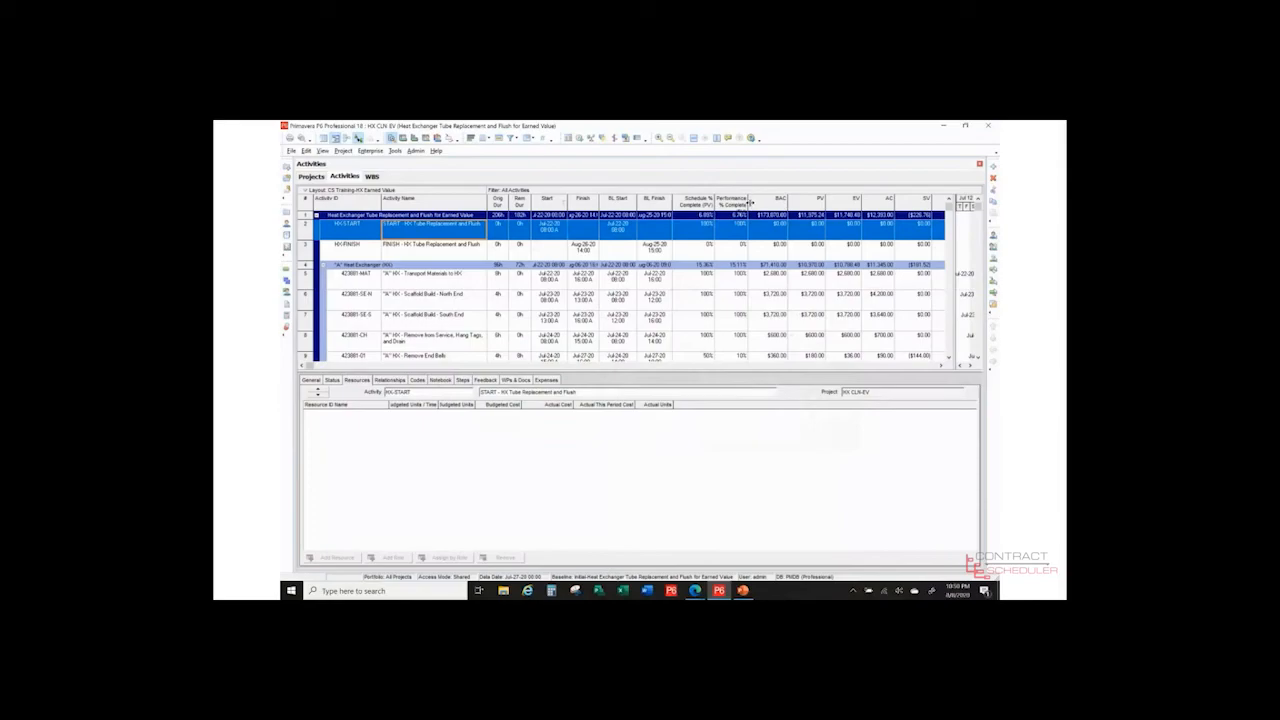
# Step: Widen the Performance % Complete (EV) column and keep the activities sorted by Start
pyautogui.moveTo(749, 203); pyautogui.dragTo(757, 203)
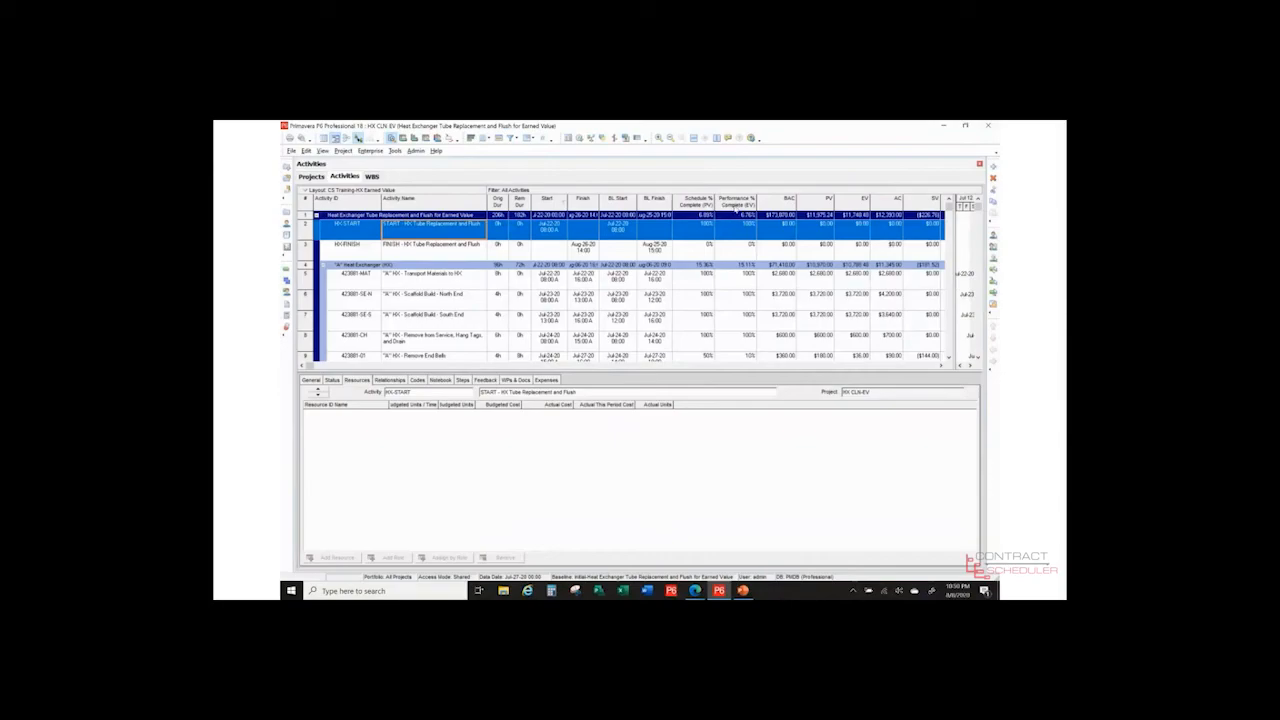
pyautogui.click(776, 204)
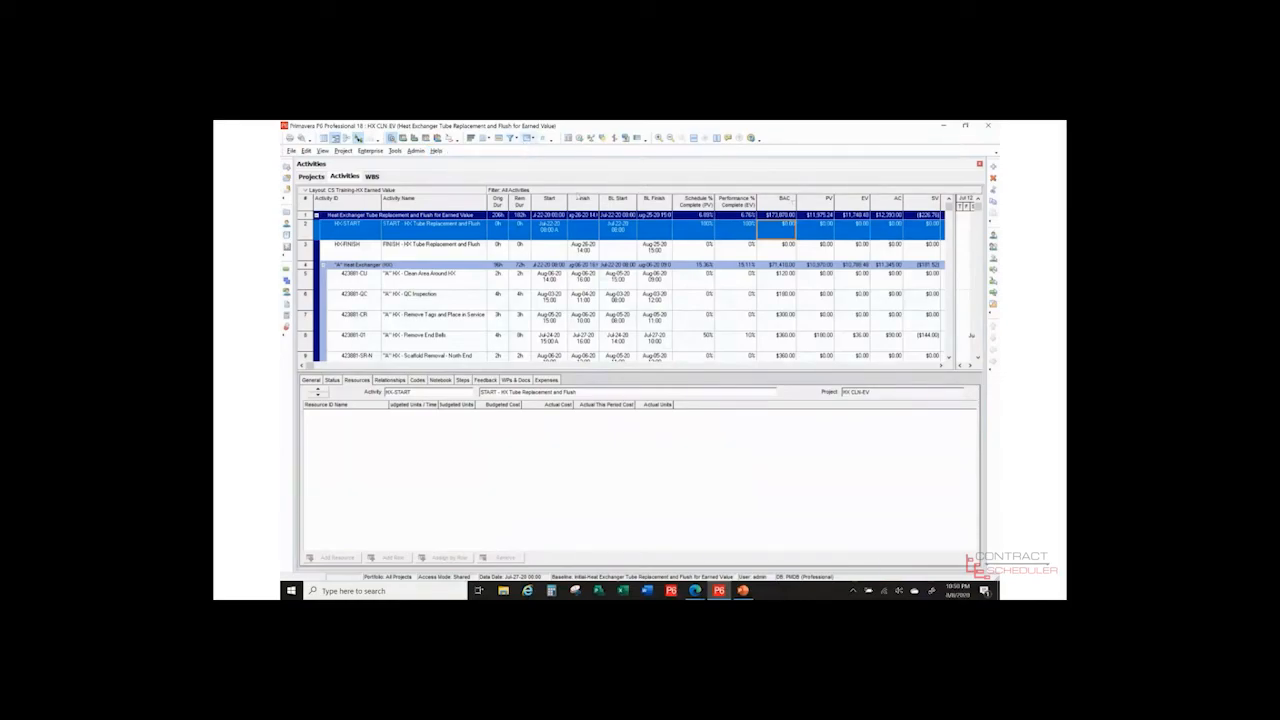
pyautogui.click(561, 203)
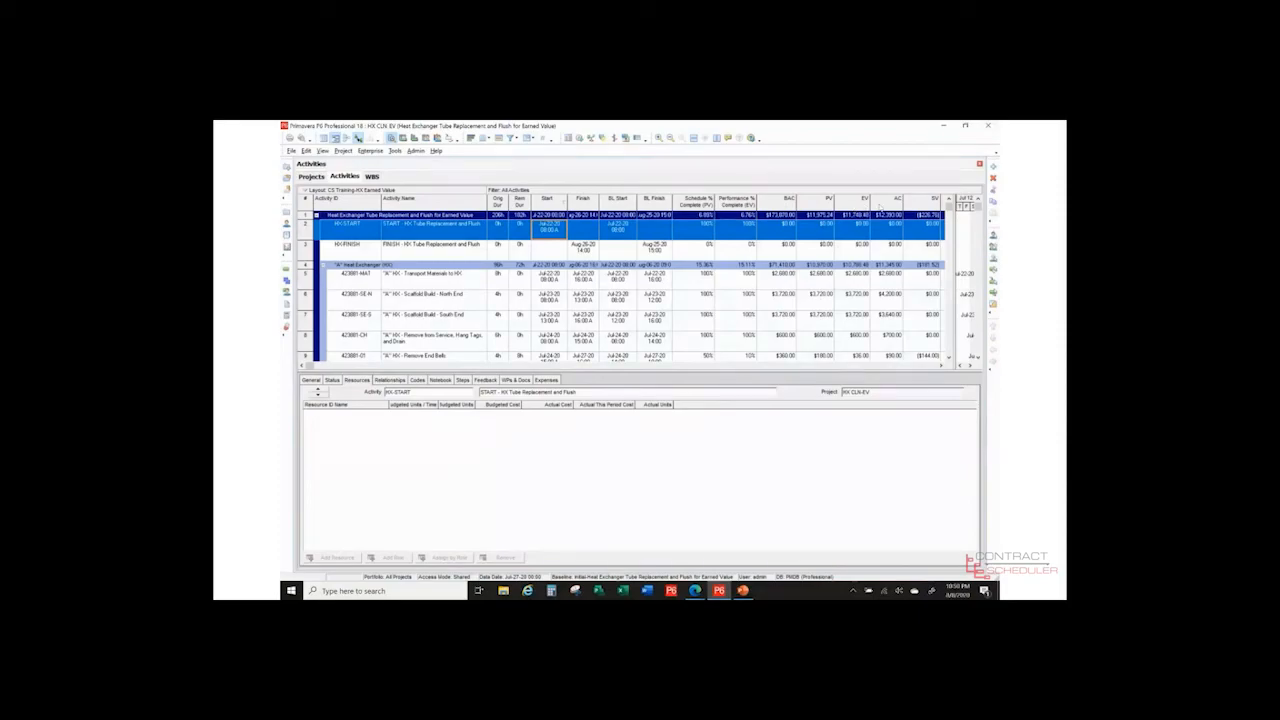
# Step: Examine the activity table's earned value columns, including SV, CV, SPI, CPI and ETC
pyautogui.click(940, 367)
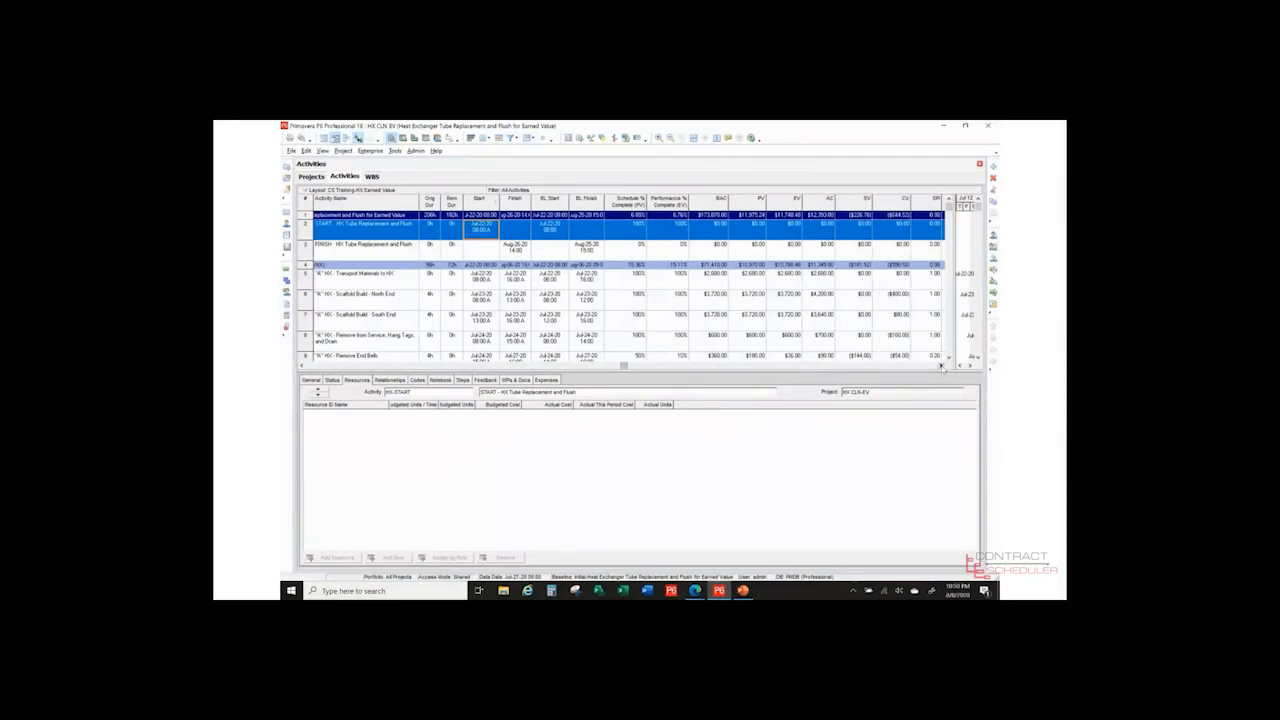
pyautogui.click(940, 367)
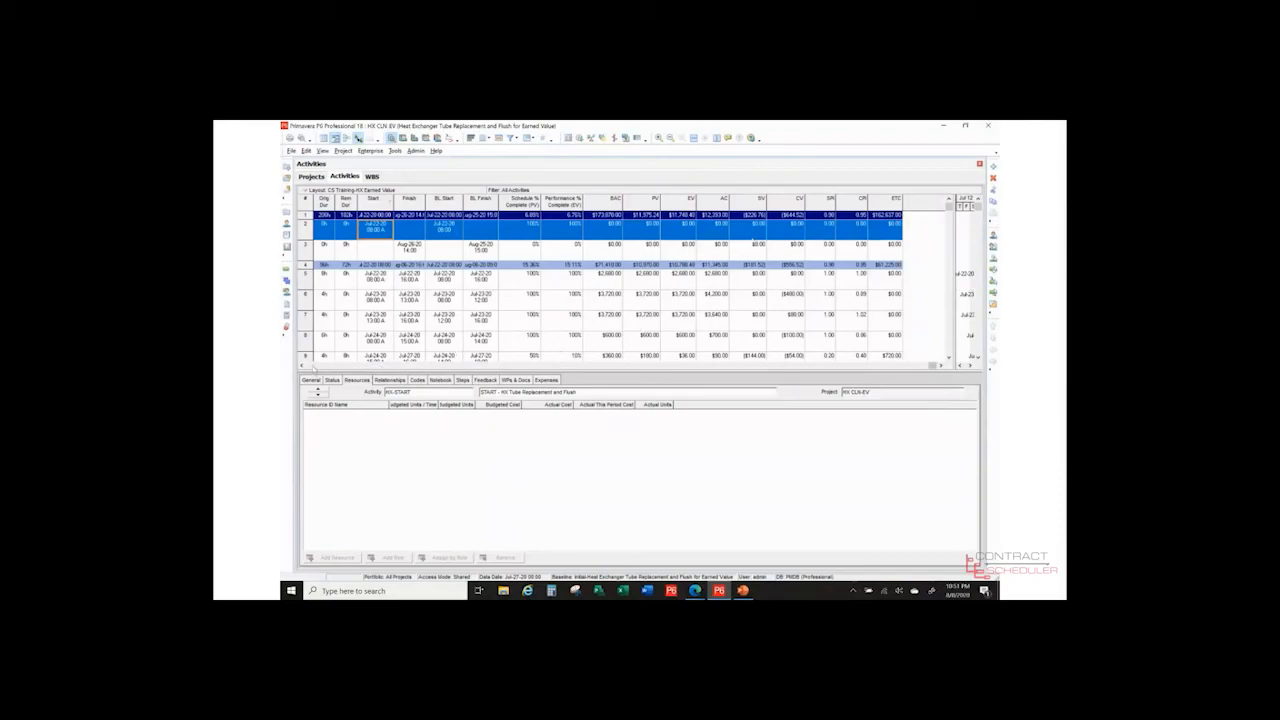
pyautogui.click(313, 367)
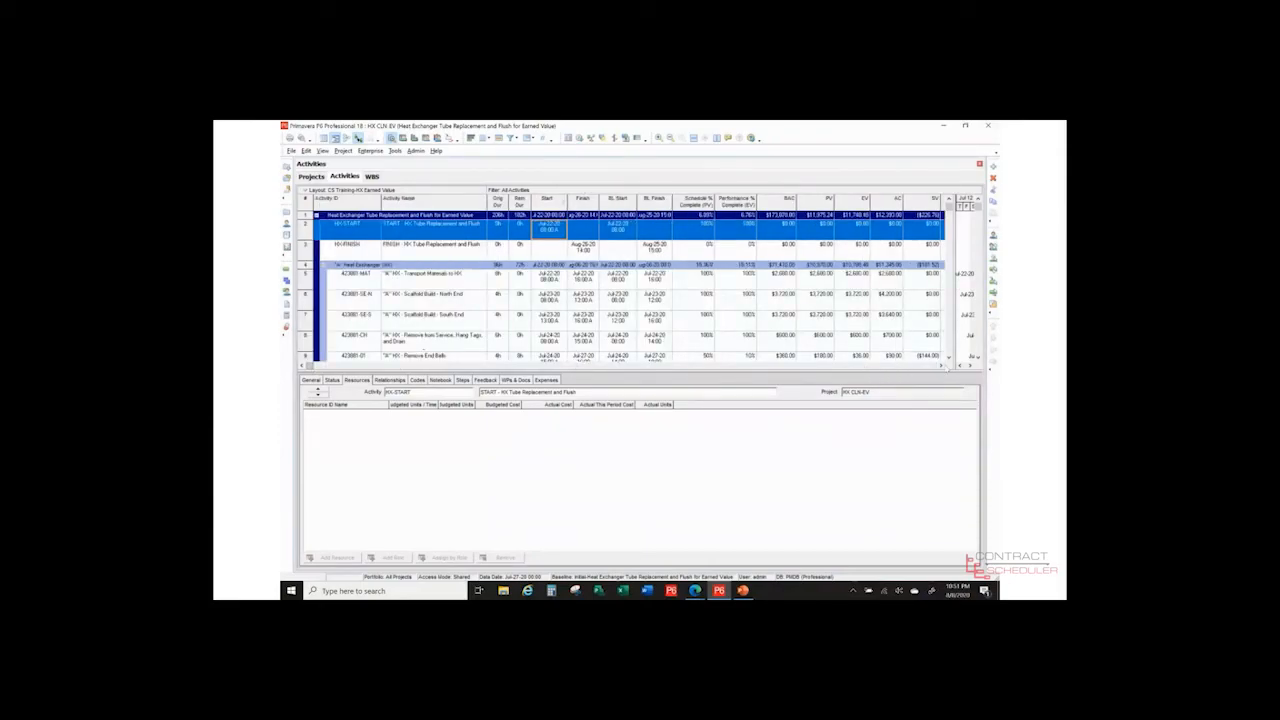
pyautogui.click(940, 366)
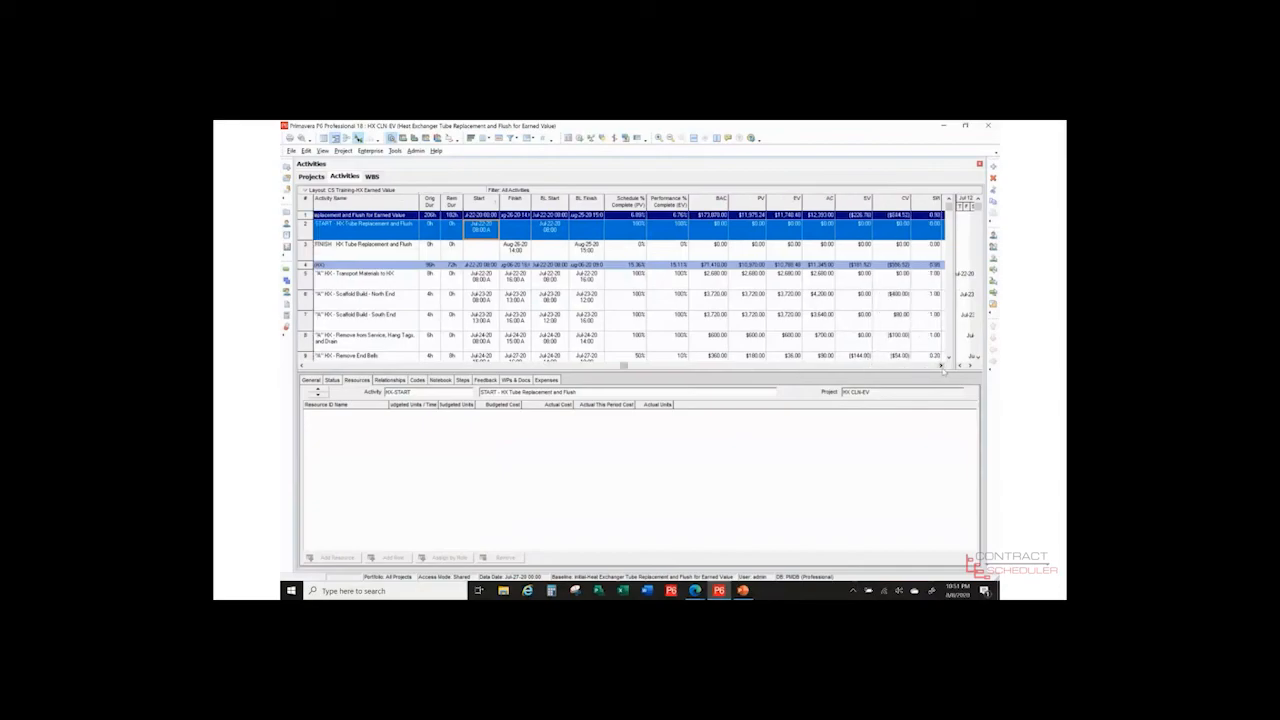
# Step: Bring the remaining earned value columns through ETC into view and review the START milestone's status and general details
pyautogui.click(941, 366)
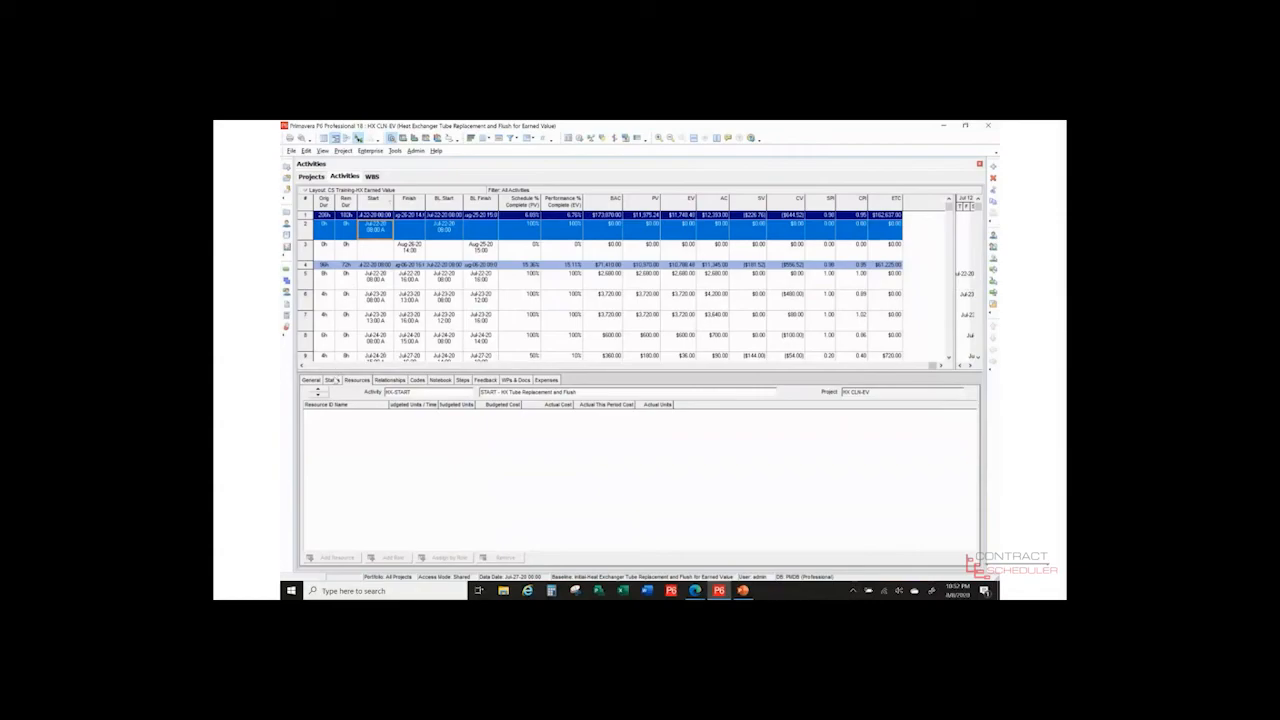
pyautogui.click(333, 380)
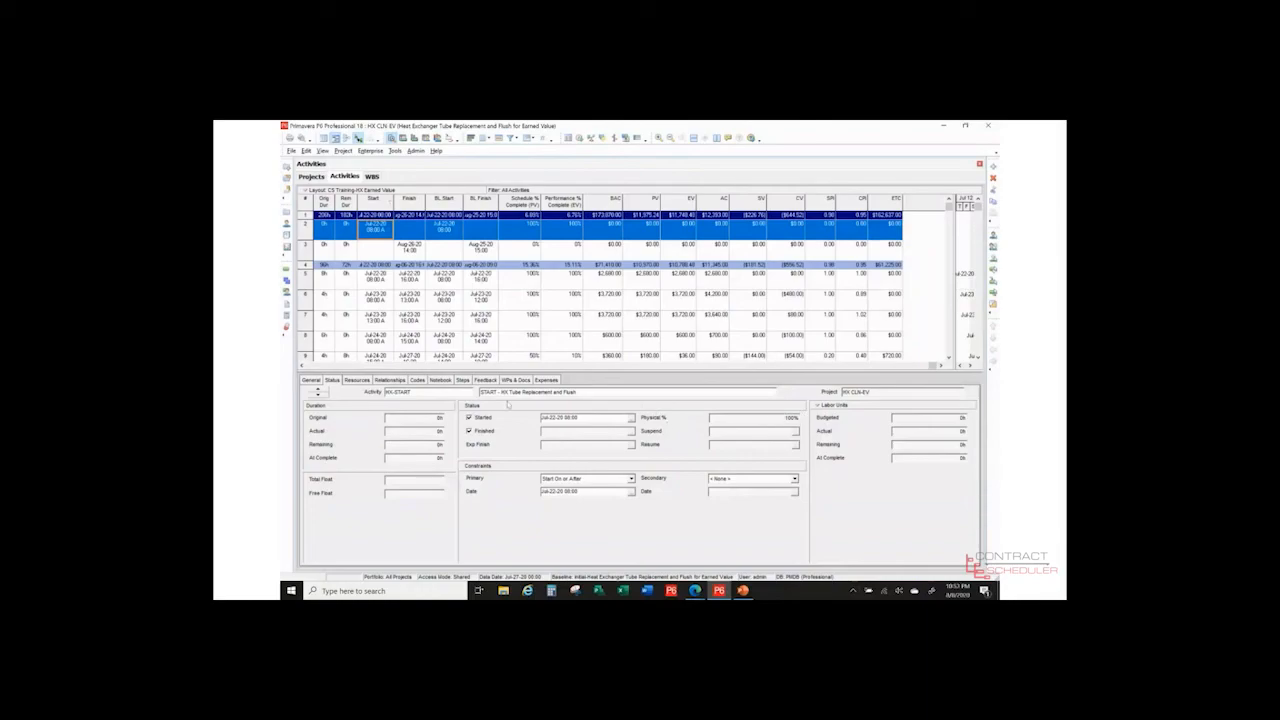
pyautogui.click(312, 381)
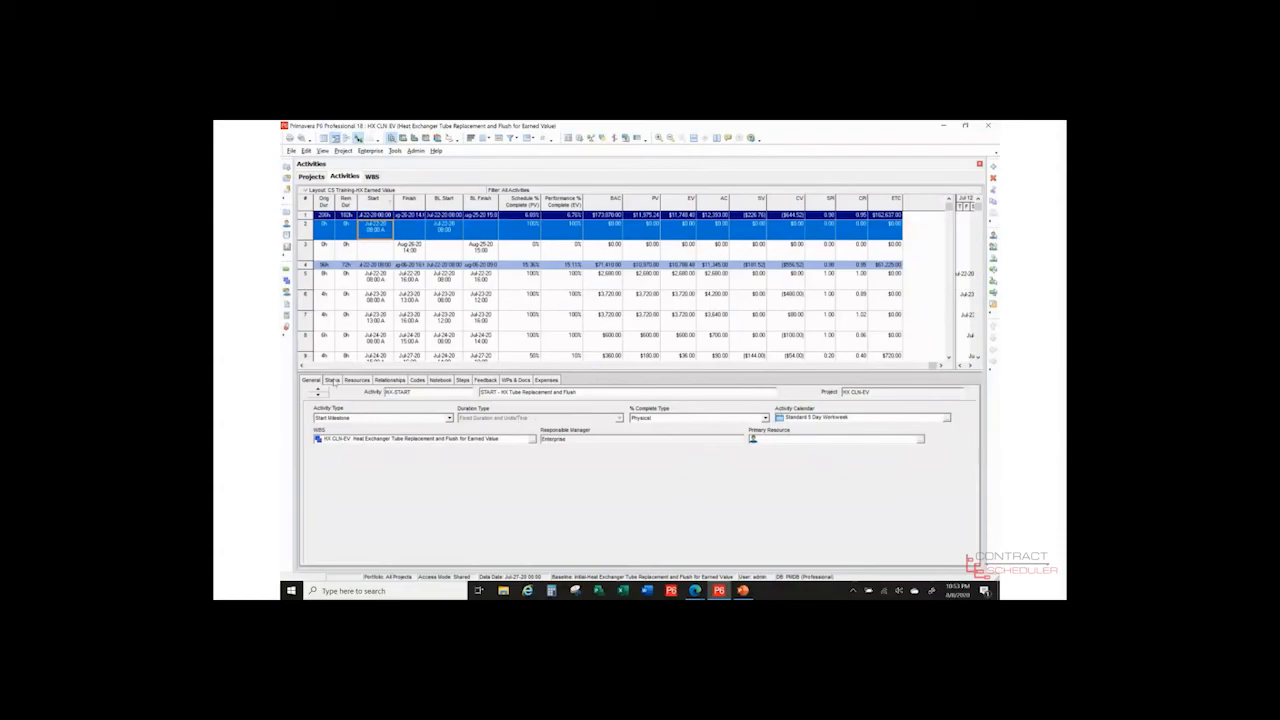
# Step: Review the "A" HX Transport Materials activity's general details, status, and its forklift, operator and laborer resource assignments
pyautogui.click(386, 287)
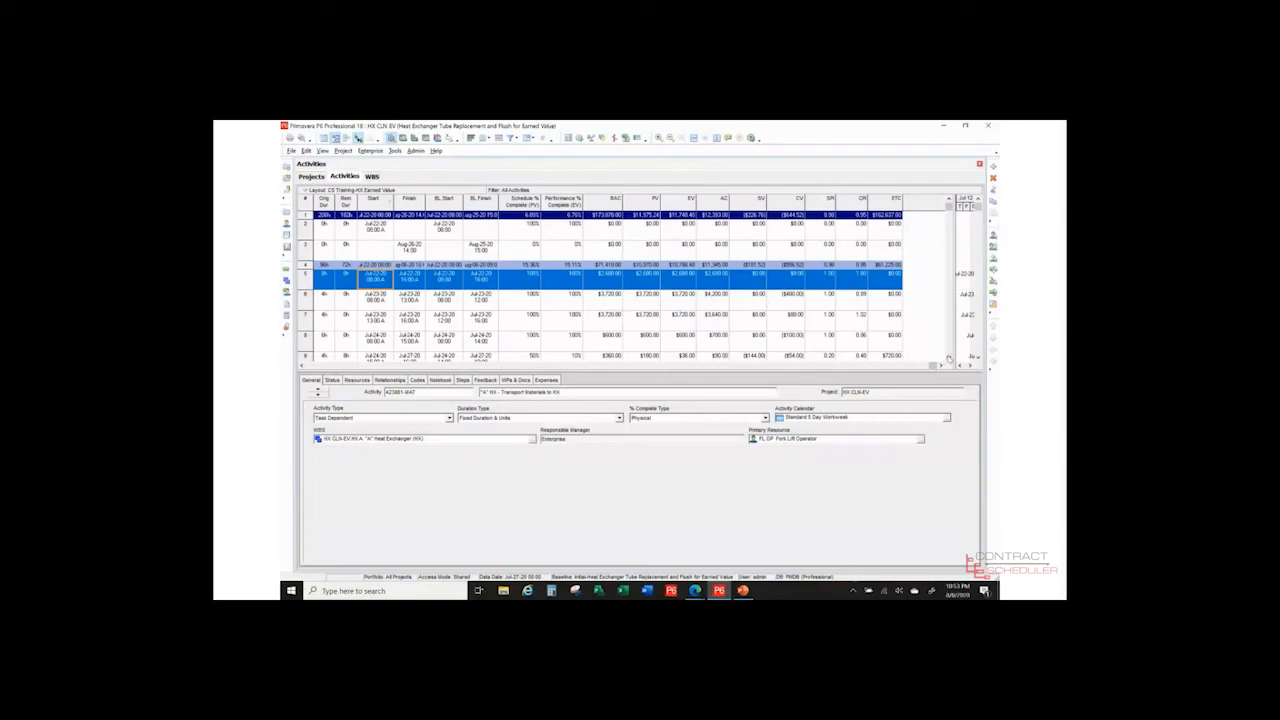
pyautogui.scroll(-2, 949, 357)
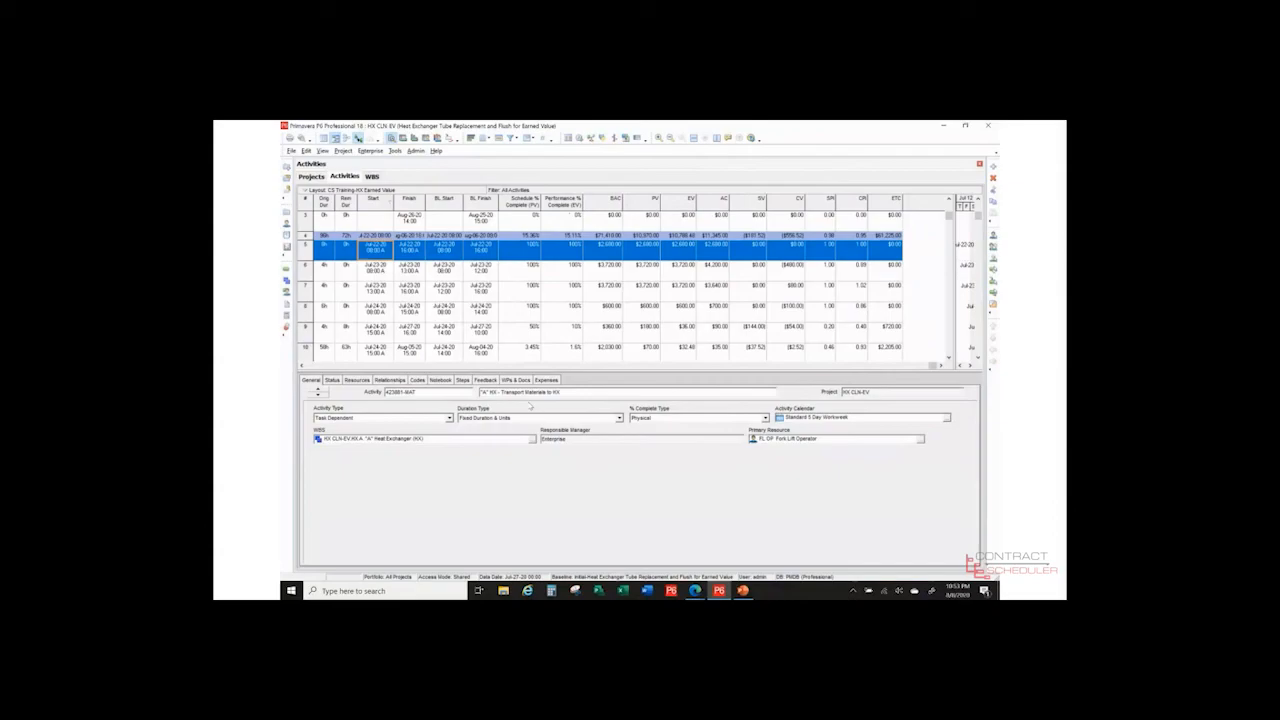
pyautogui.click(333, 381)
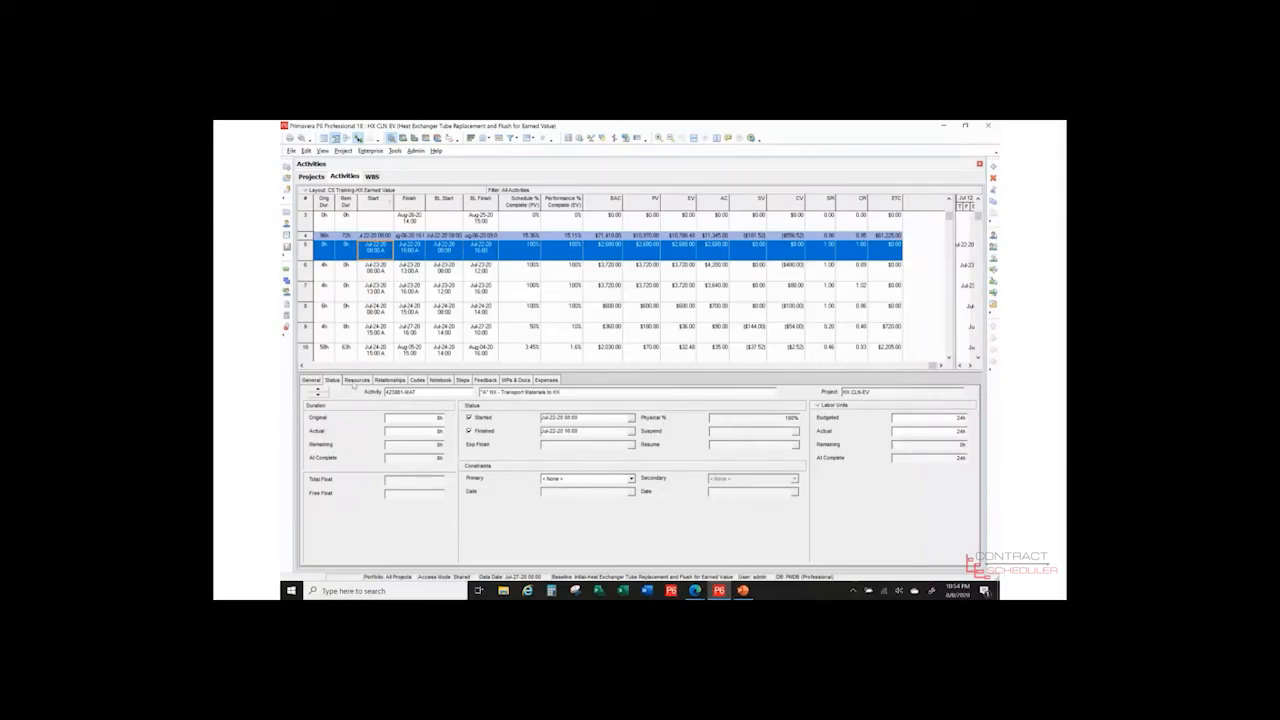
pyautogui.click(356, 380)
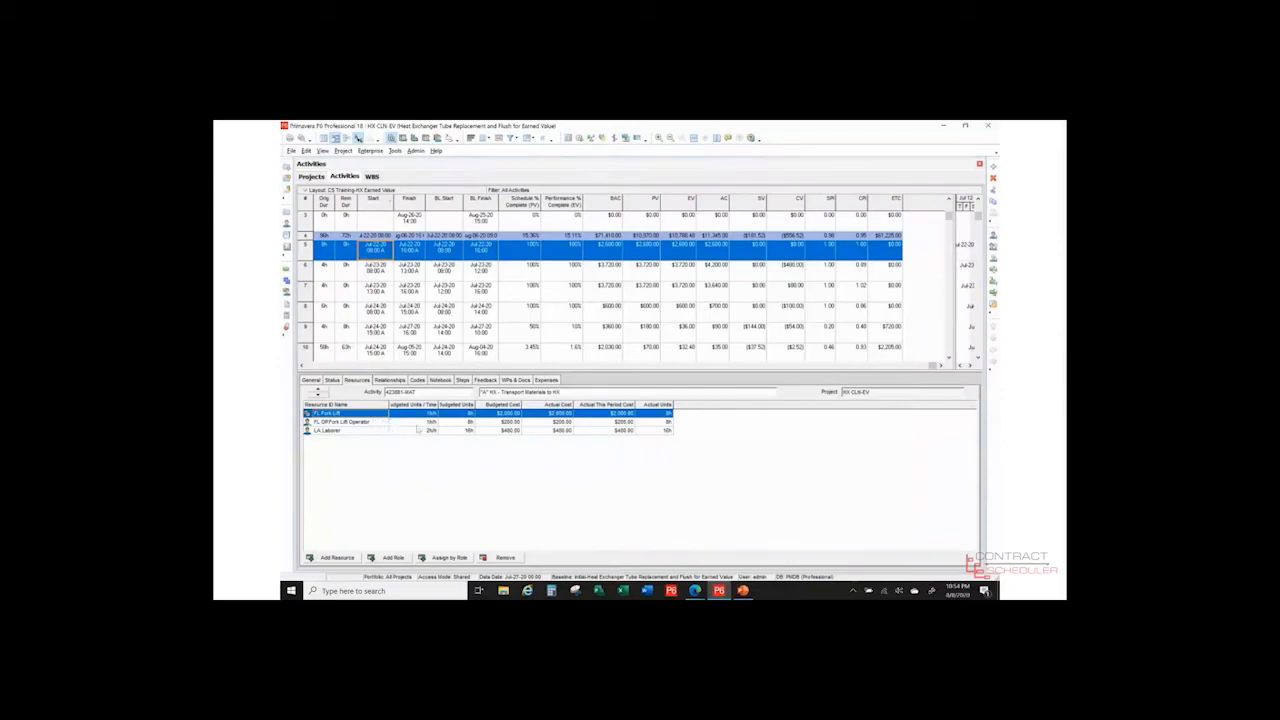
pyautogui.press('Down')
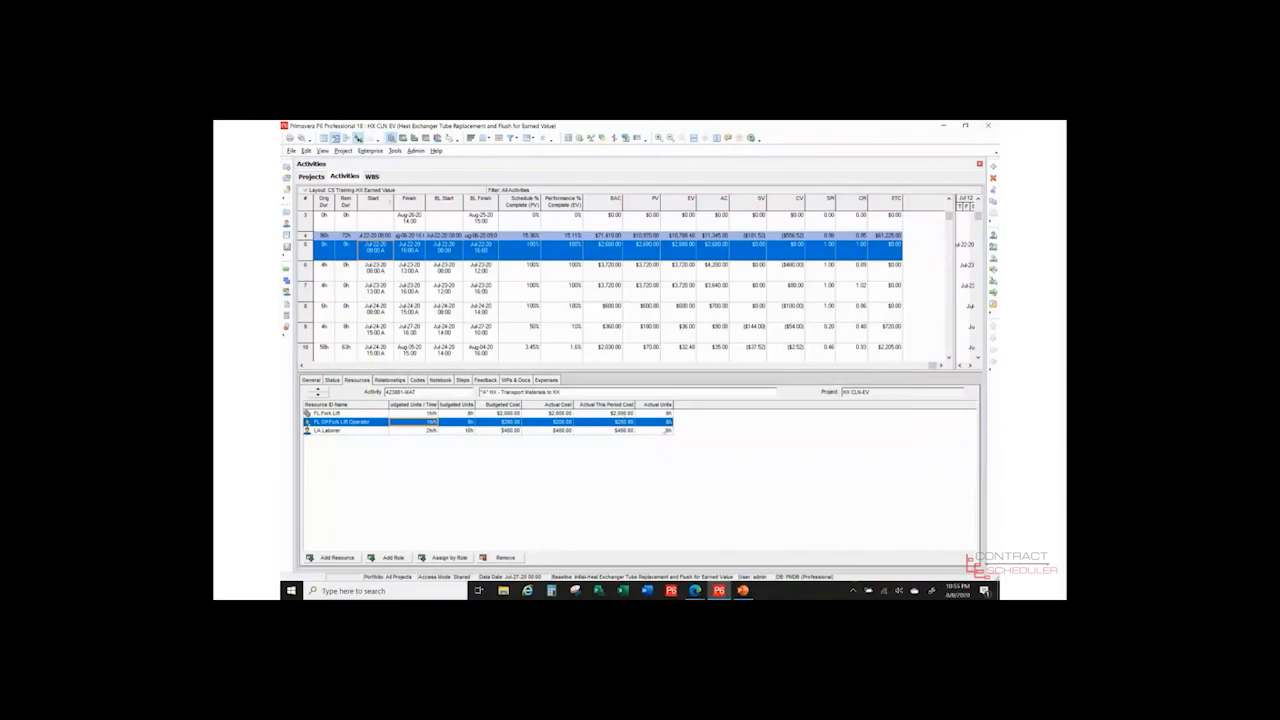
pyautogui.click(373, 431)
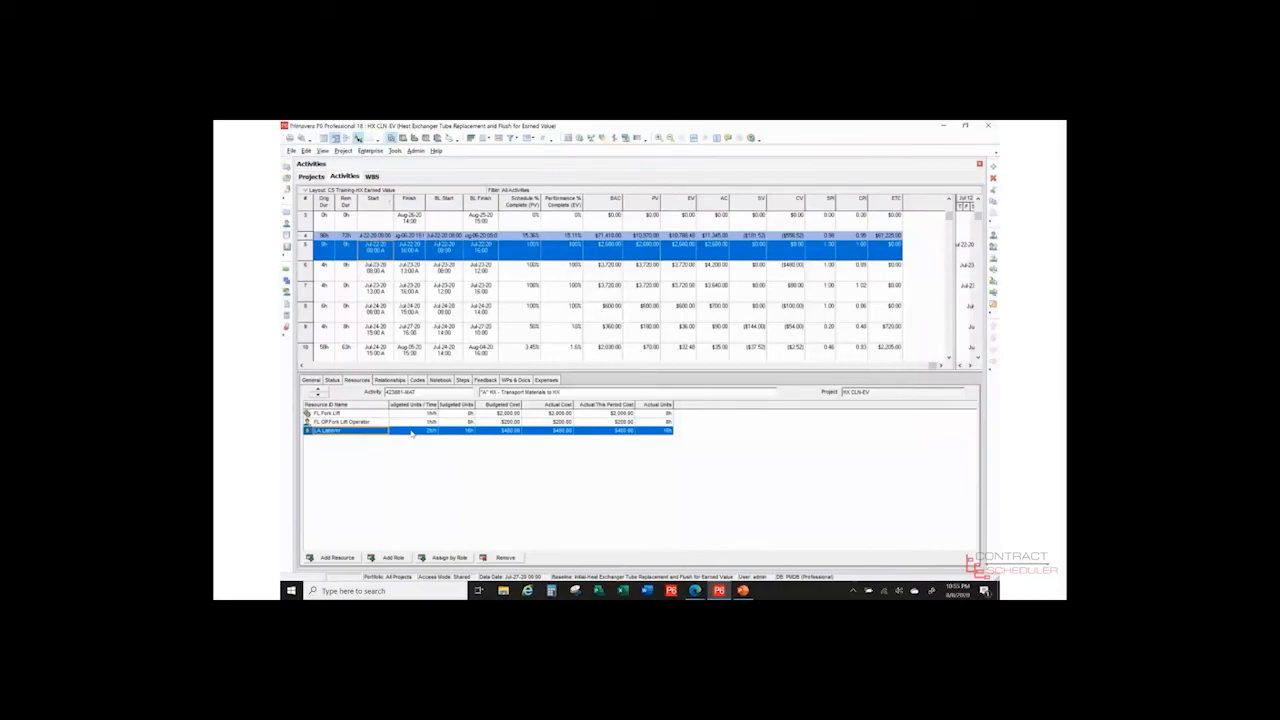
# Step: Try 14 actual units for the Laborer on the Transport Materials activity and restore the value to 16
pyautogui.click(668, 431)
pyautogui.write('14')
pyautogui.press('Return')
pyautogui.click(668, 432)
pyautogui.write('16')
pyautogui.press('Return')
# Step: Check the Transport Materials activity's AC value and retest the Laborer's actual units at 14 before returning them to 16
pyautogui.click(721, 249)
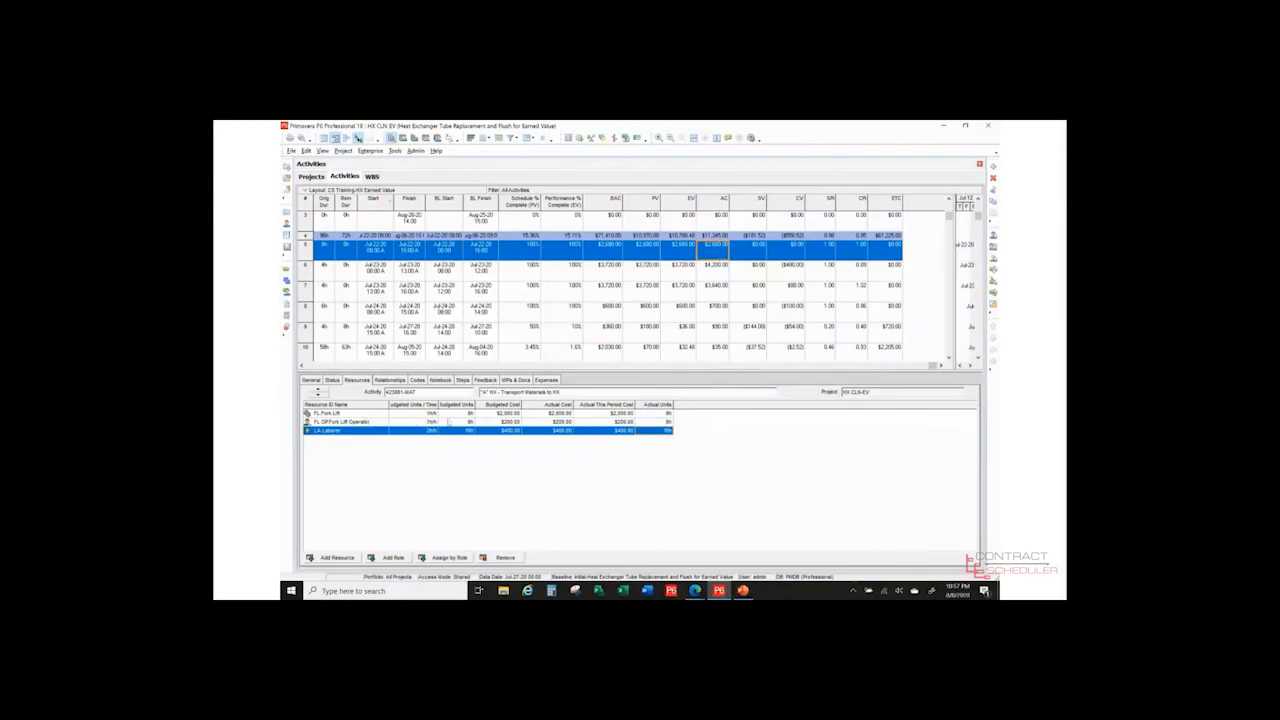
pyautogui.click(647, 429)
pyautogui.write('14')
pyautogui.press('Return')
pyautogui.click(666, 430)
pyautogui.write('16')
pyautogui.press('Return')
# Step: Compare the budgeted and actual resources, status and scaffold material expenses of the "A" HX Scaffold Build - North End activity
pyautogui.click(511, 268)
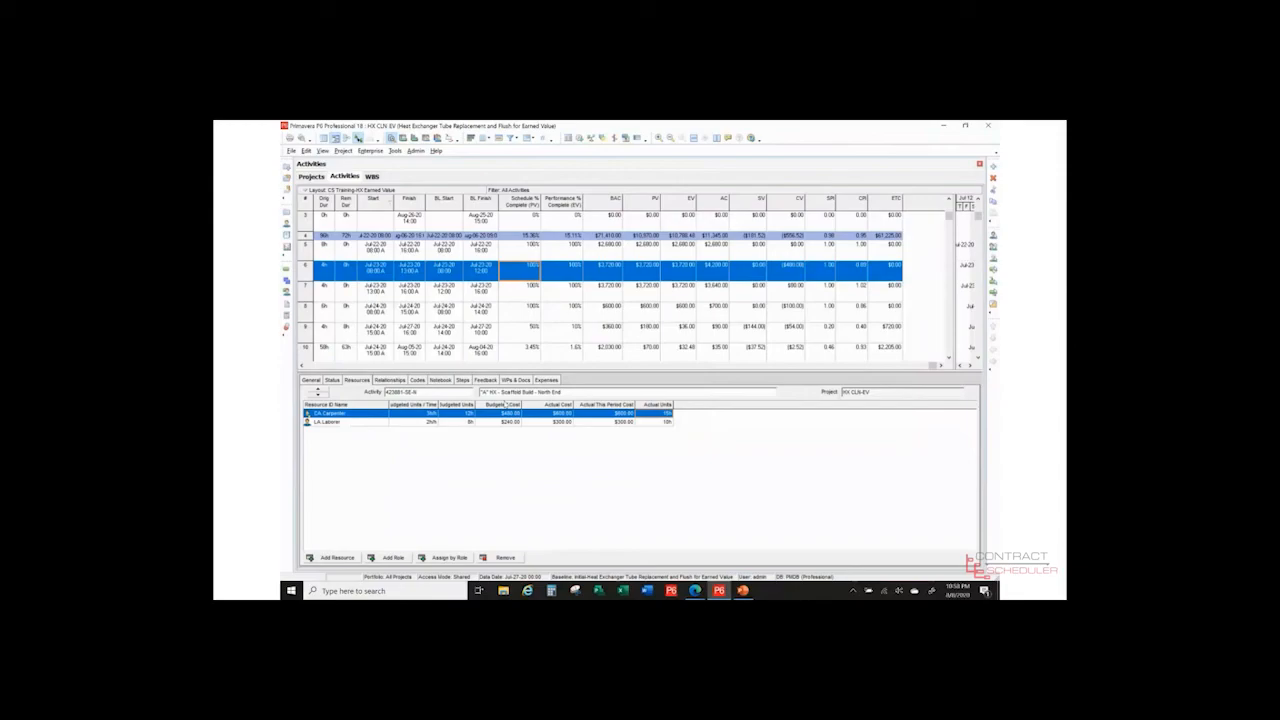
pyautogui.click(333, 381)
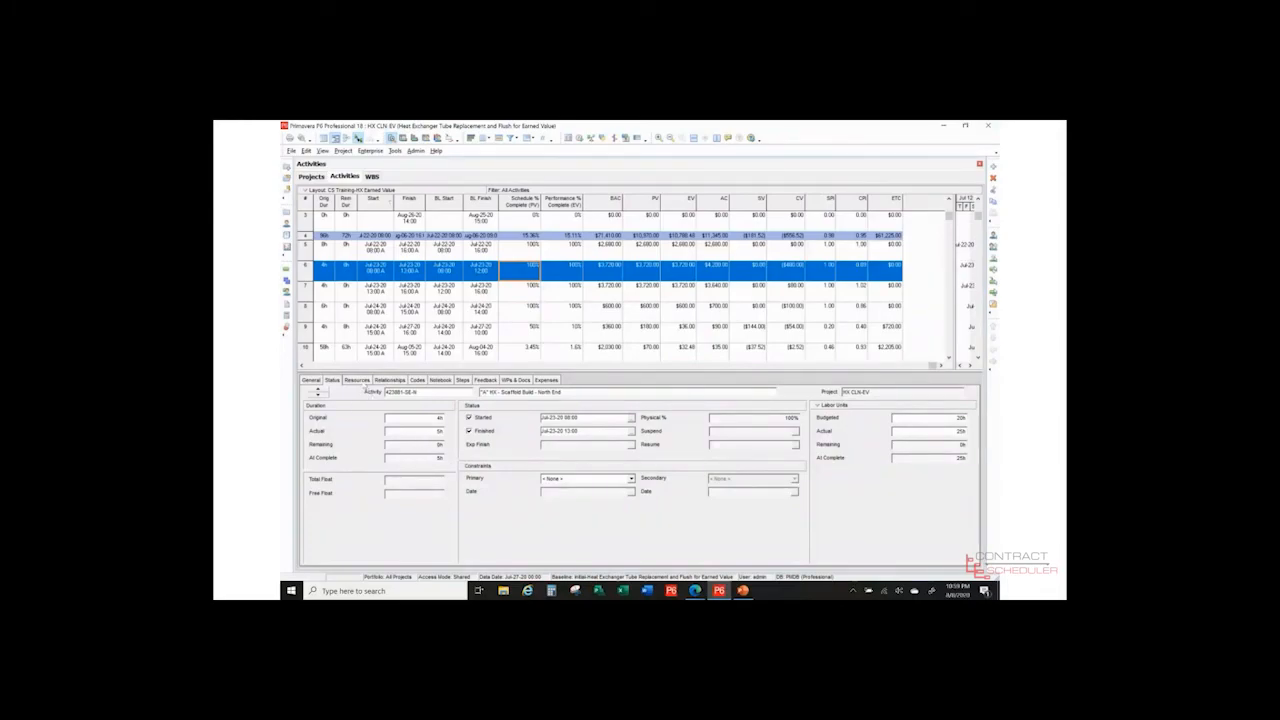
pyautogui.click(362, 382)
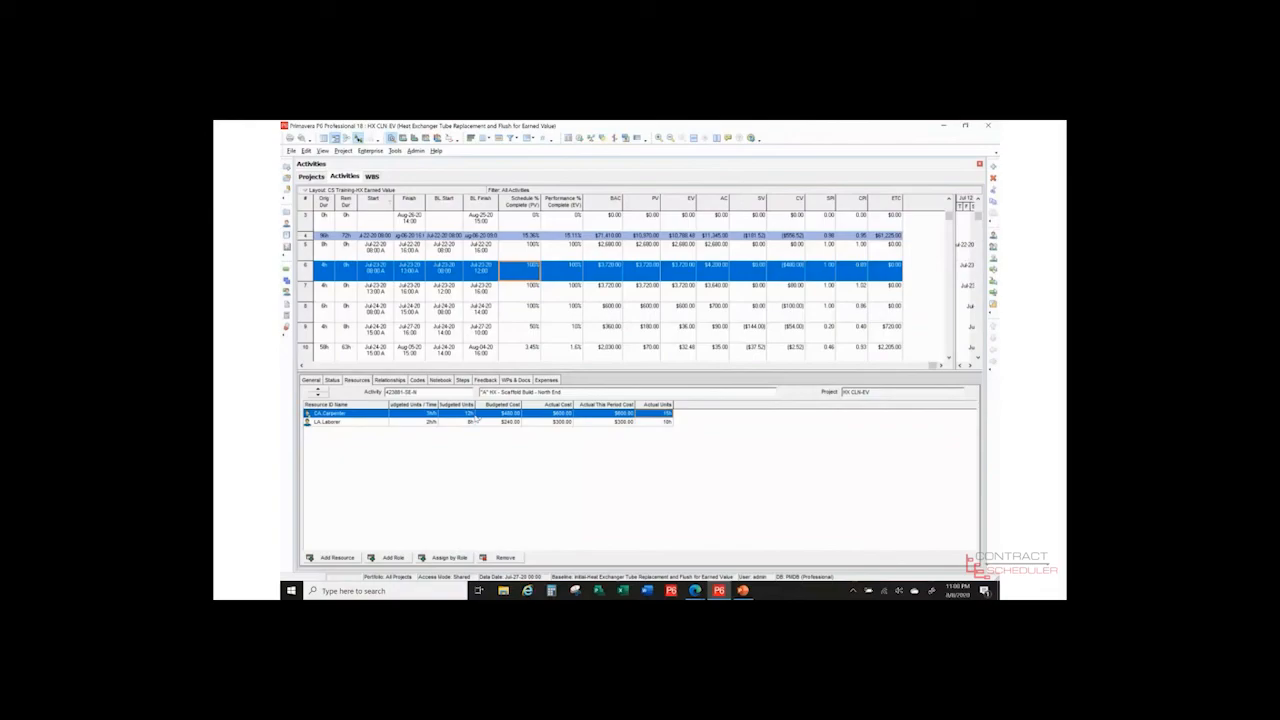
pyautogui.click(444, 422)
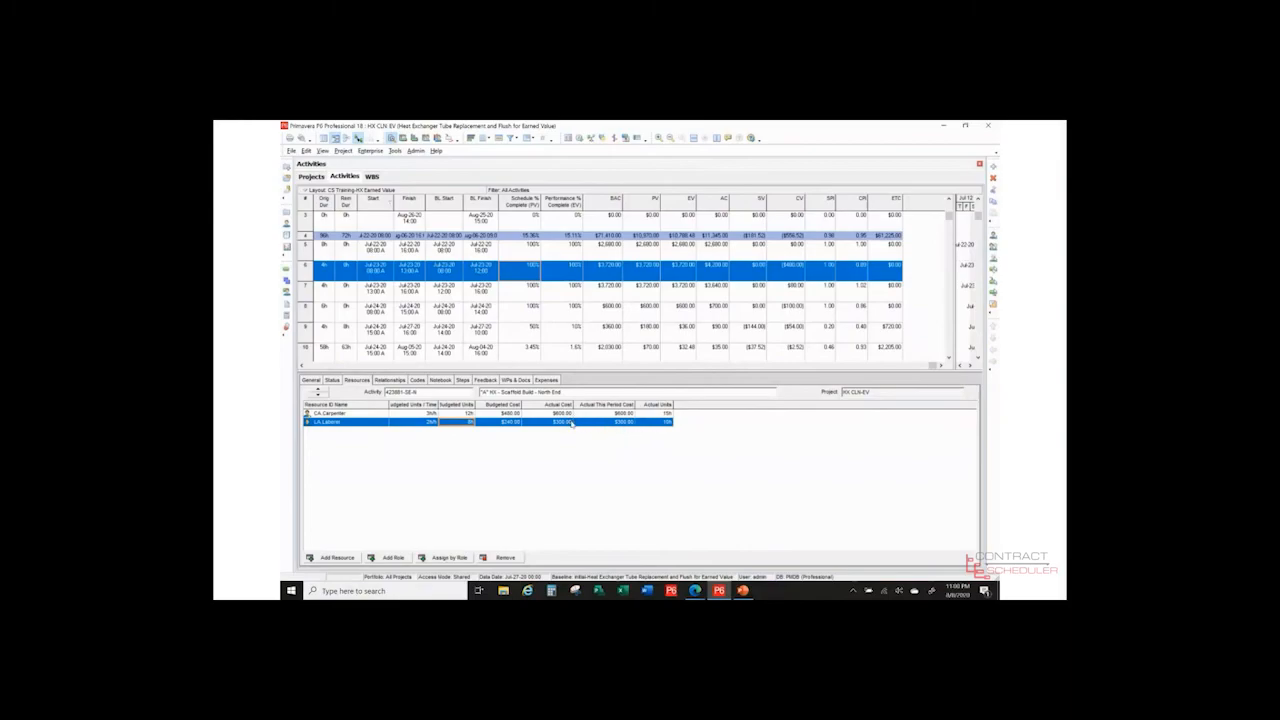
pyautogui.click(334, 380)
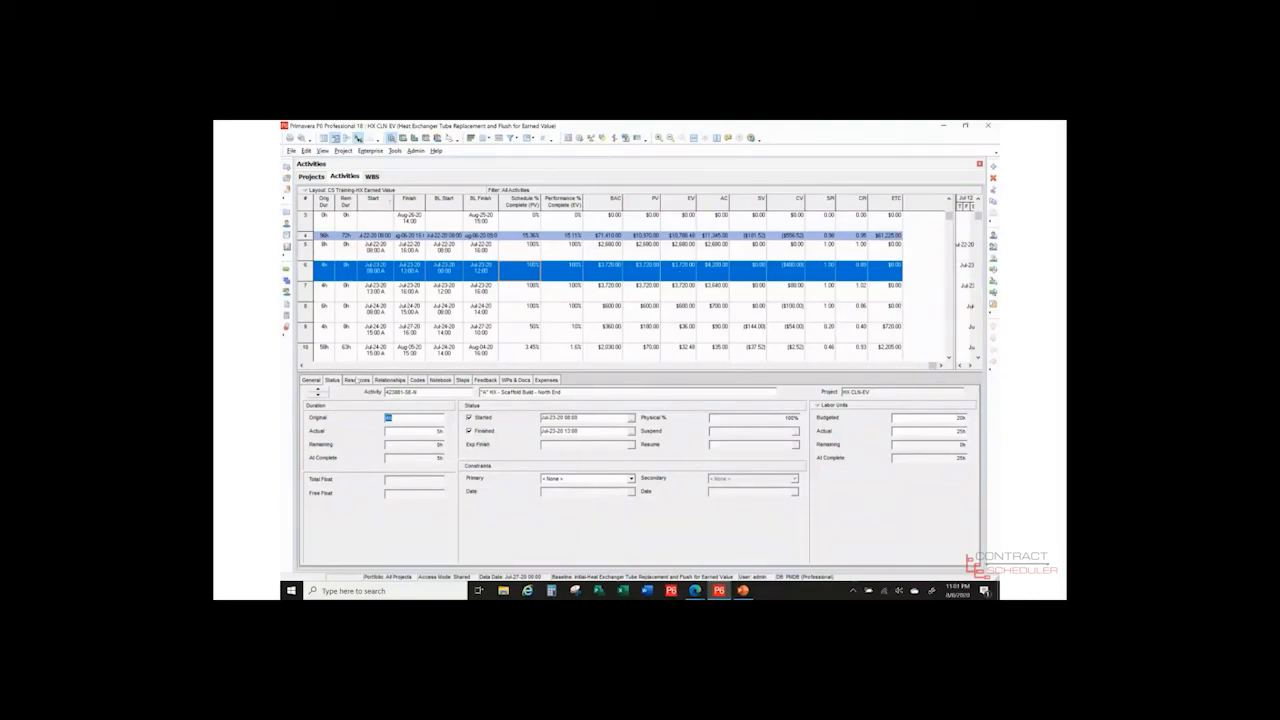
pyautogui.click(356, 380)
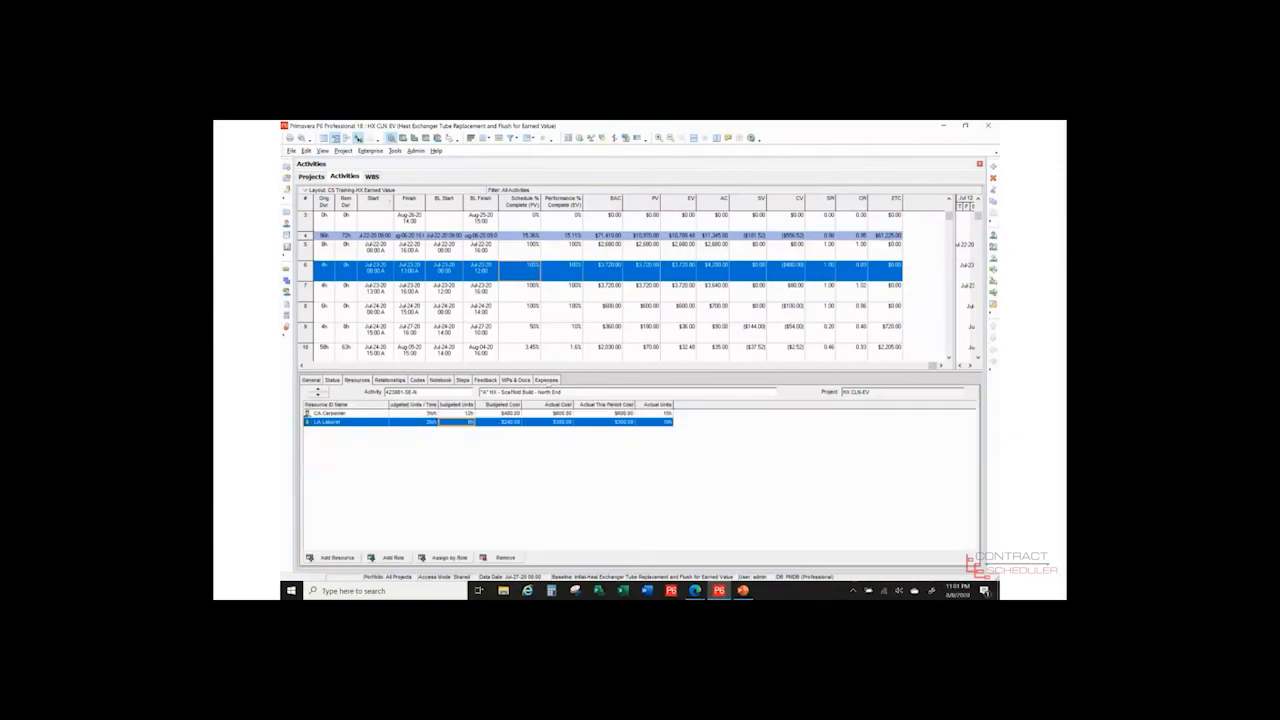
pyautogui.click(546, 380)
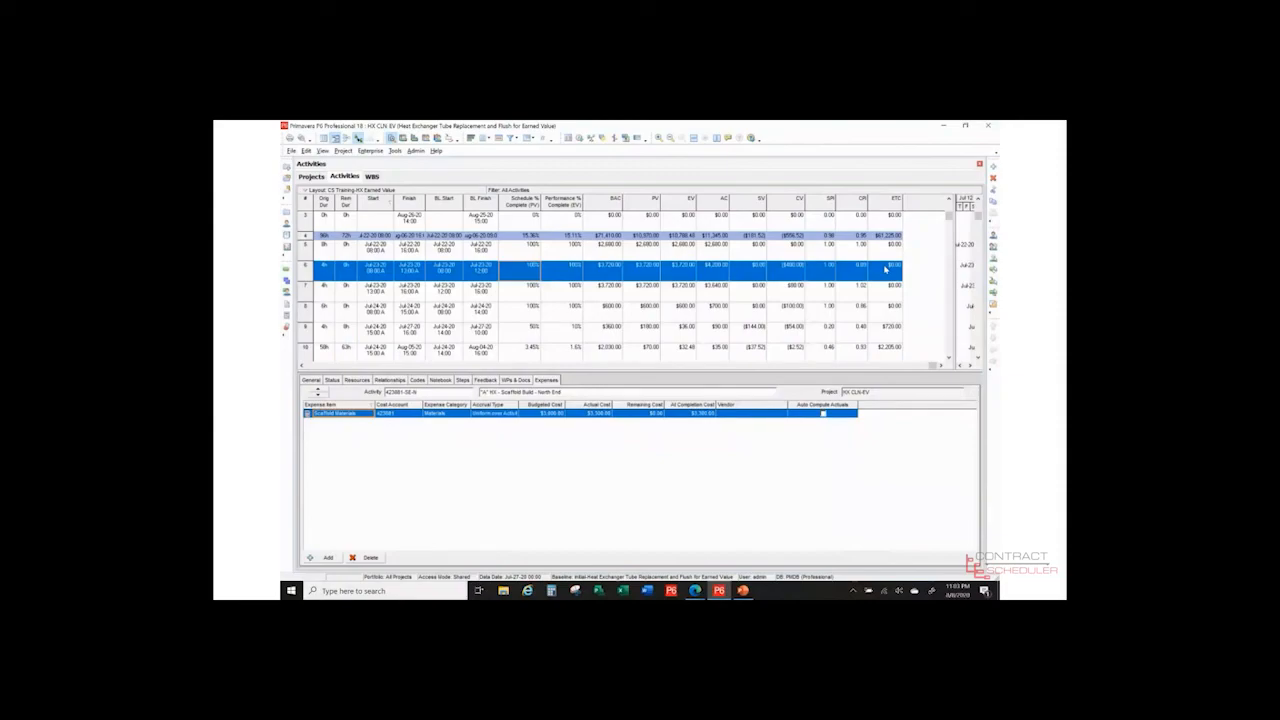
# Step: Examine the Scaffold Build - South End activity's expenses, status and carpenter and laborer assignments
pyautogui.click(511, 293)
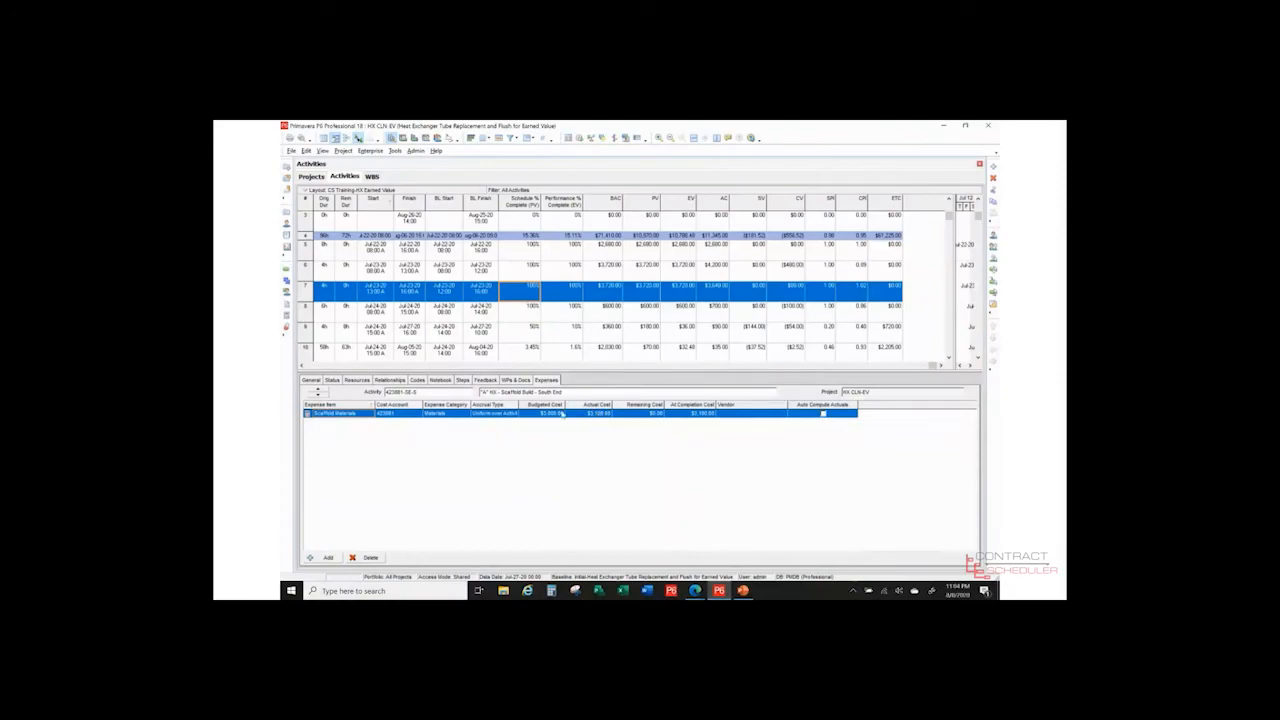
pyautogui.click(333, 381)
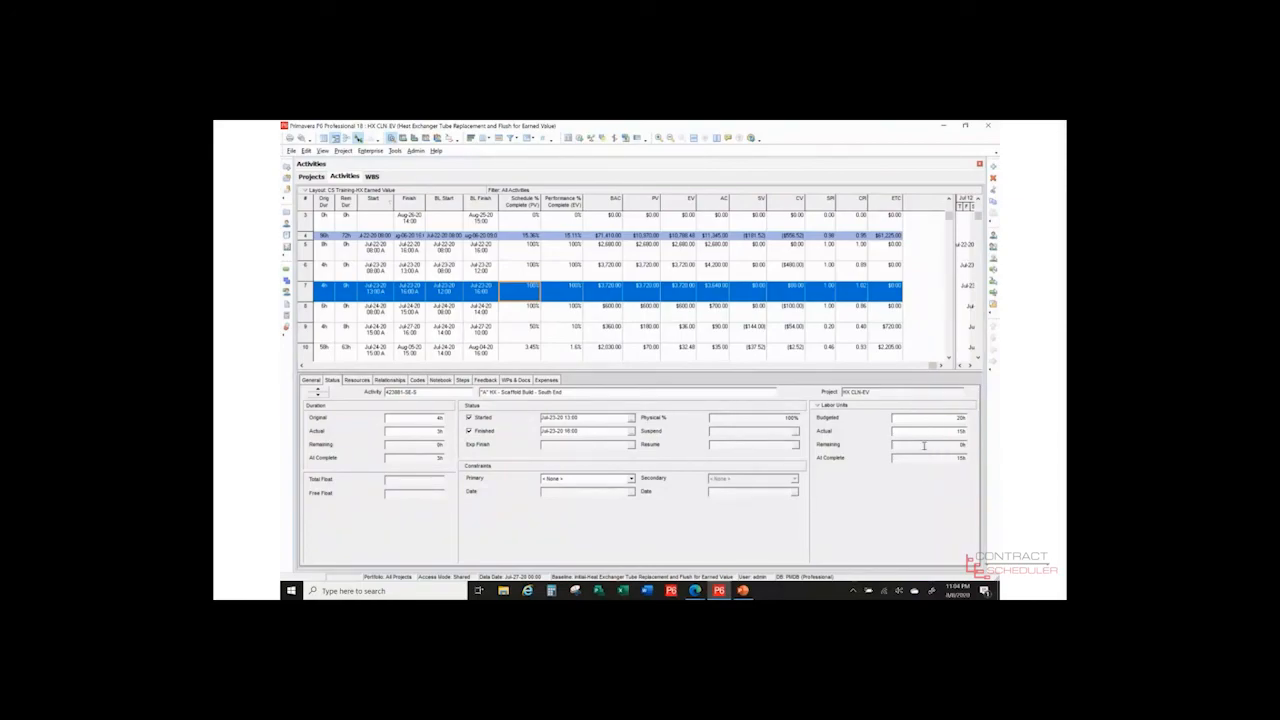
pyautogui.click(357, 380)
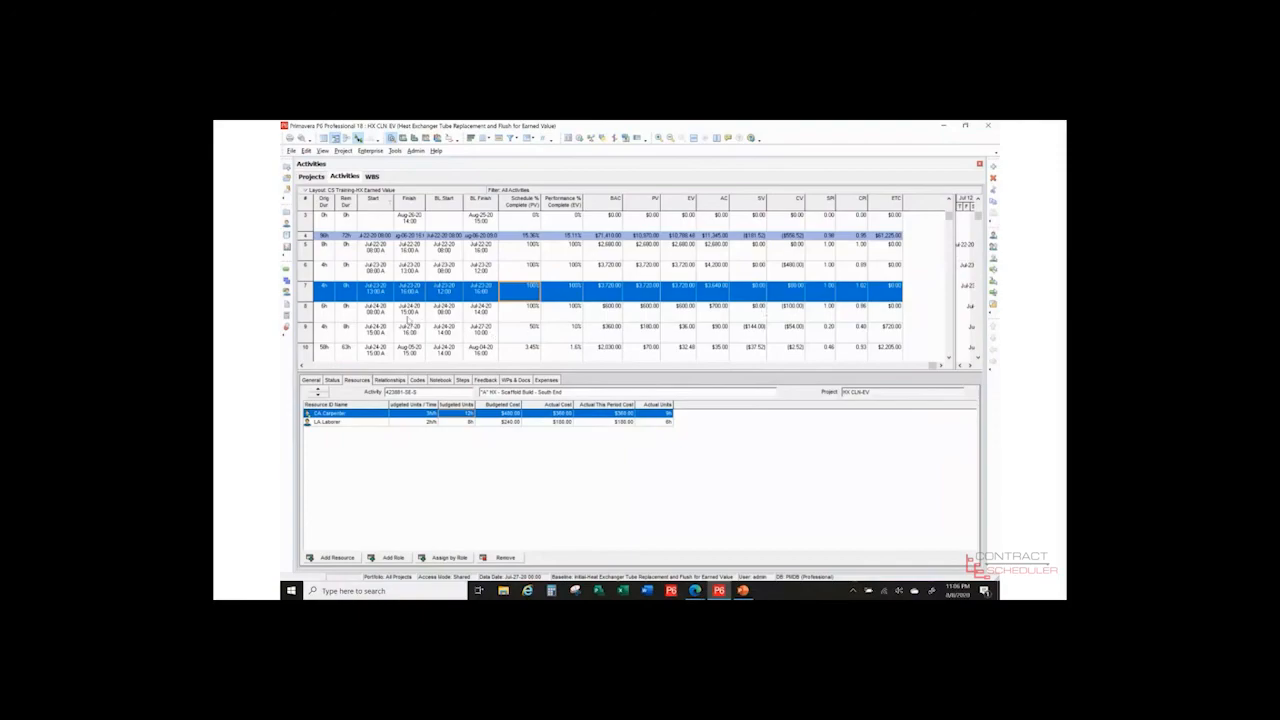
# Step: Inspect the Plant Equipment Operator assignment and status of the "A" HX Remove from Service, Hang Tags, and Drain activity
pyautogui.click(408, 313)
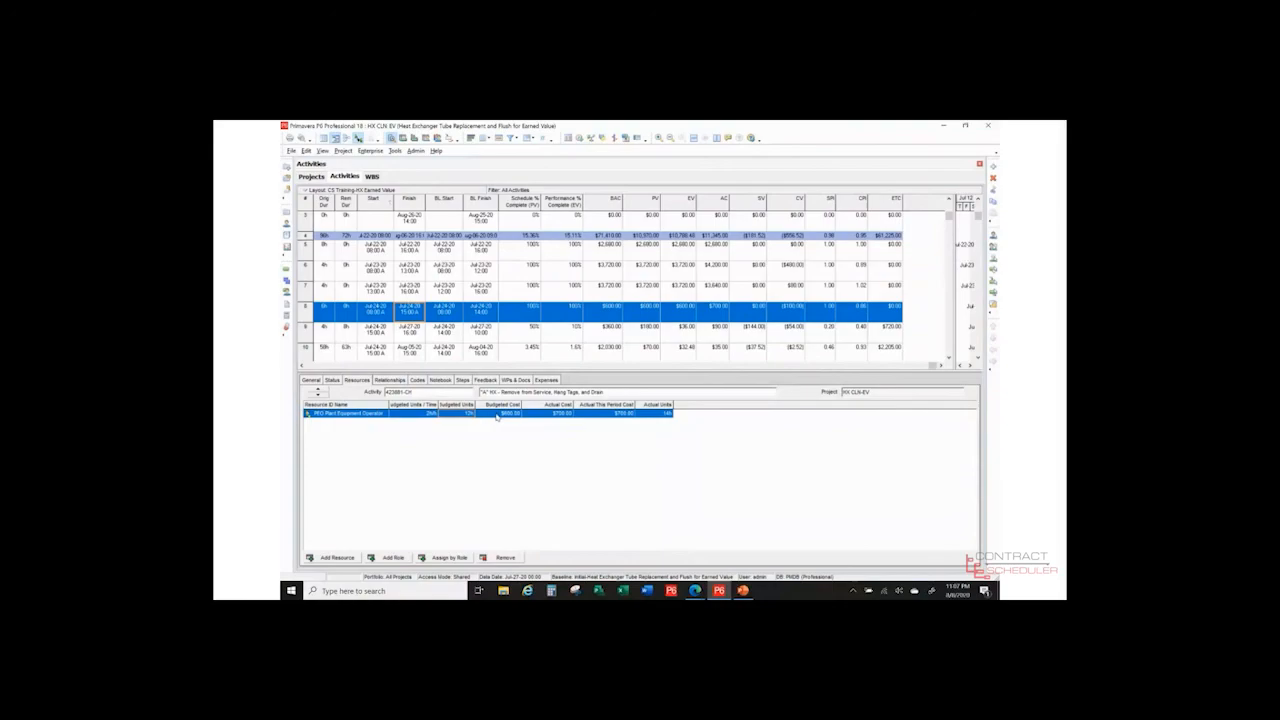
pyautogui.click(332, 381)
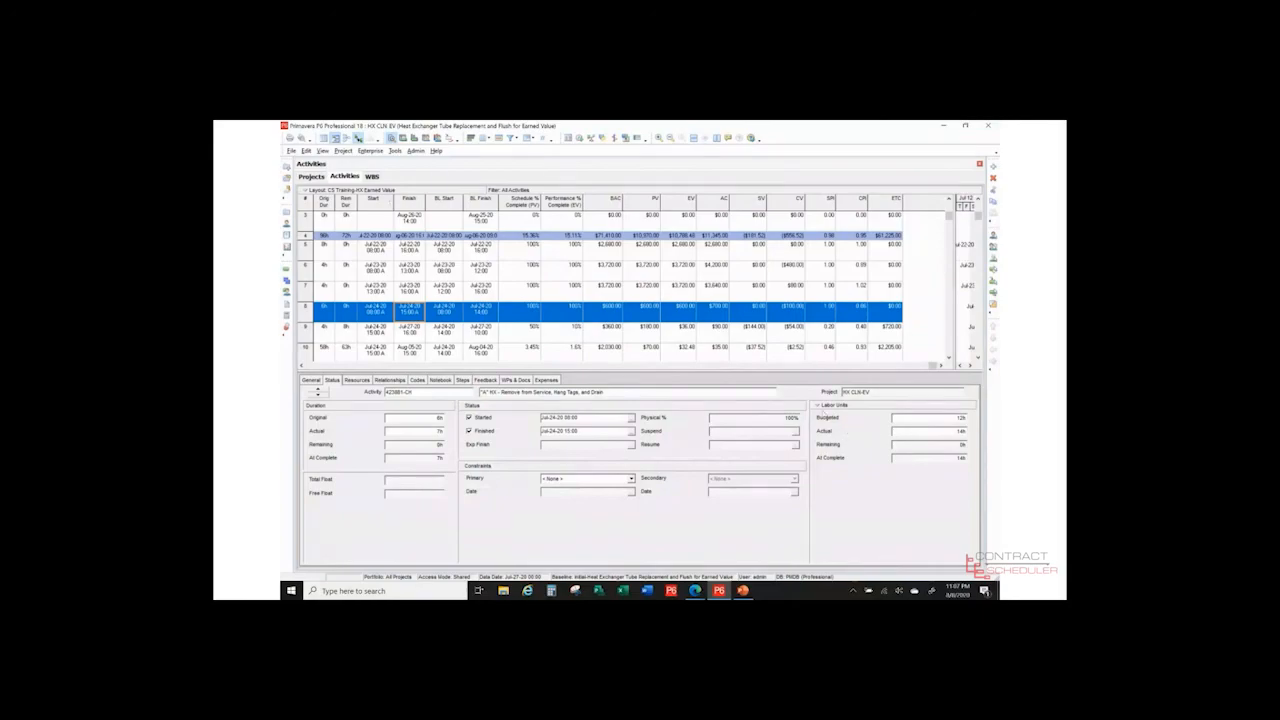
pyautogui.click(362, 380)
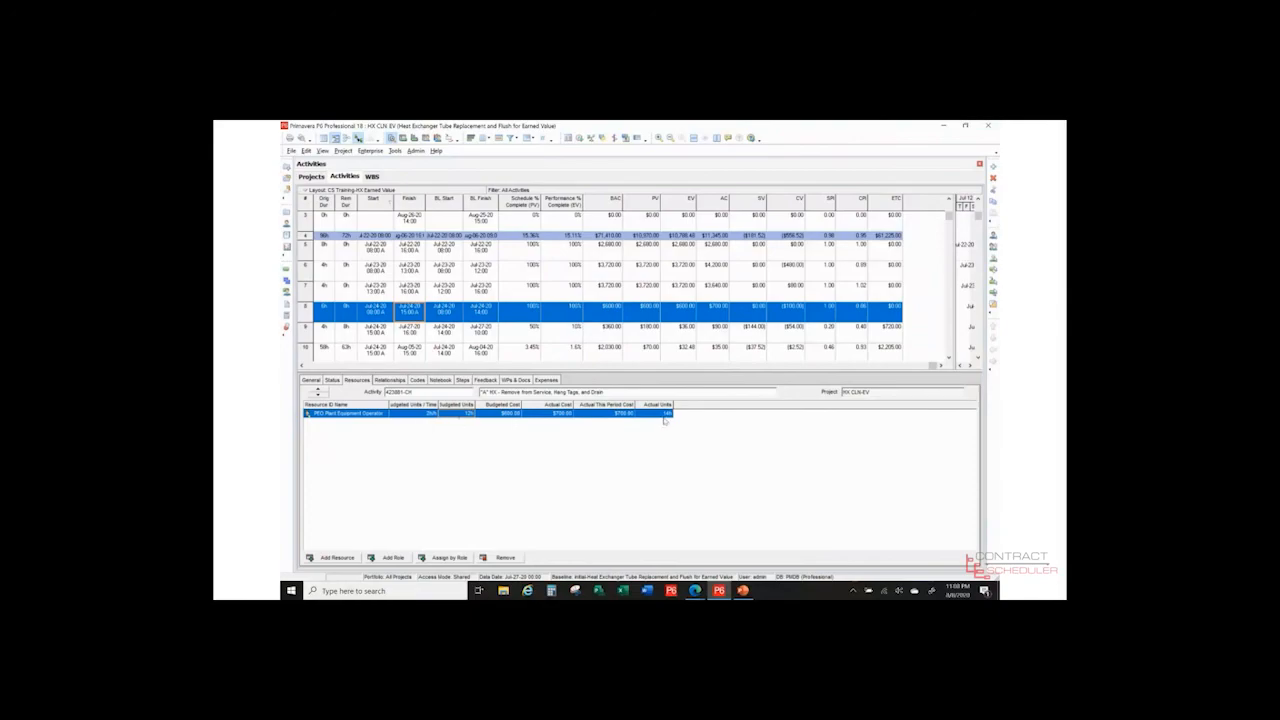
# Step: Try 21 actual units for the Plant Equipment Operator, check the activity's status, and restore the units to 14
pyautogui.click(666, 414)
pyautogui.write('21')
pyautogui.press('Return')
pyautogui.click(332, 380)
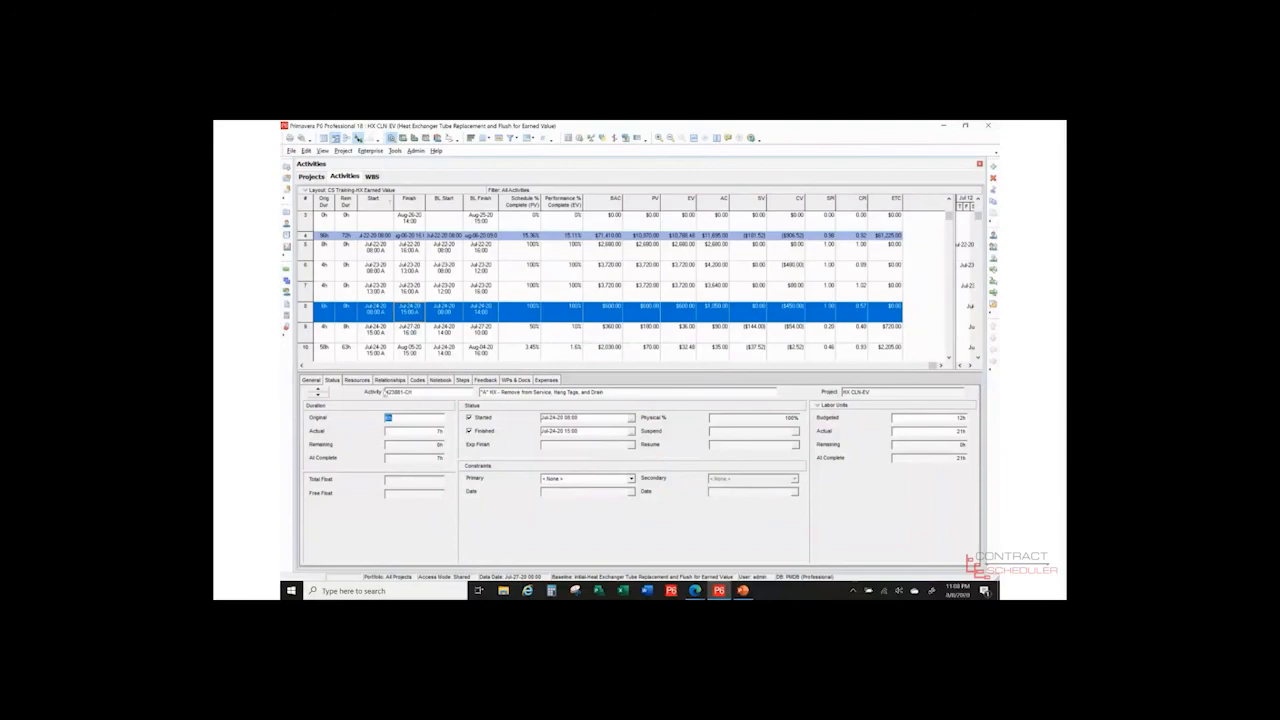
pyautogui.click(362, 382)
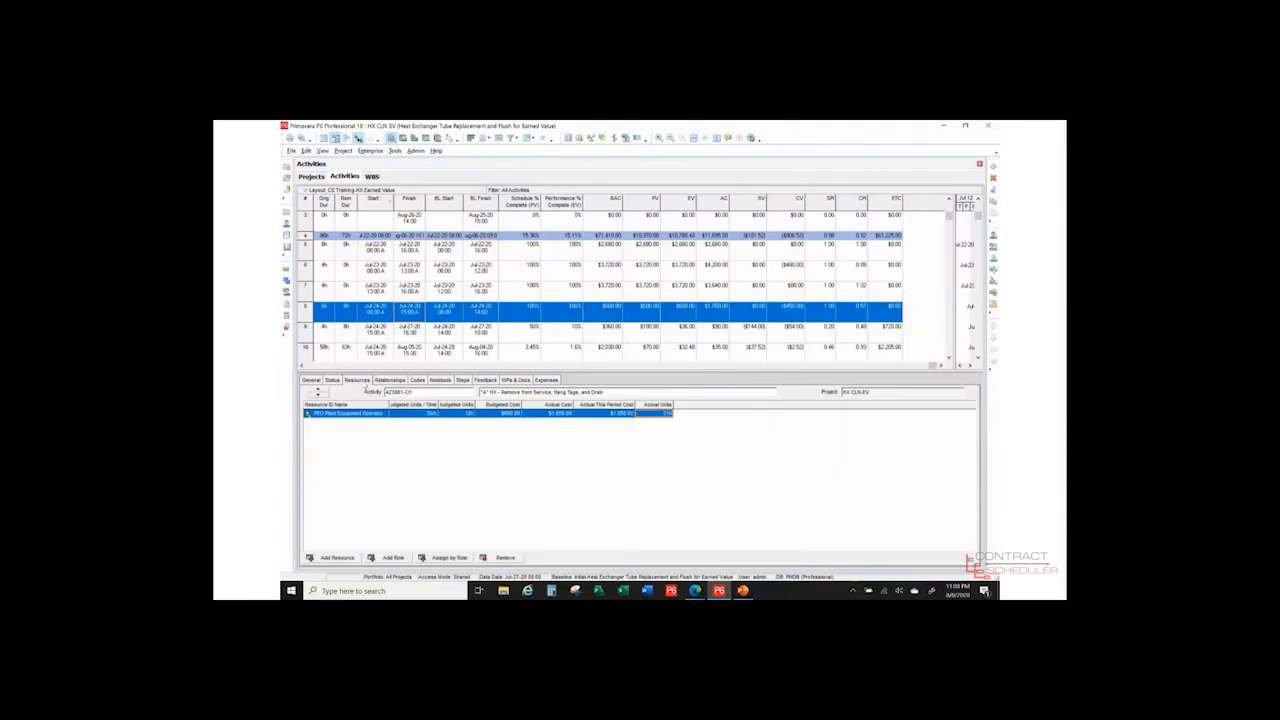
pyautogui.click(669, 414)
pyautogui.write('14')
pyautogui.press('Return')
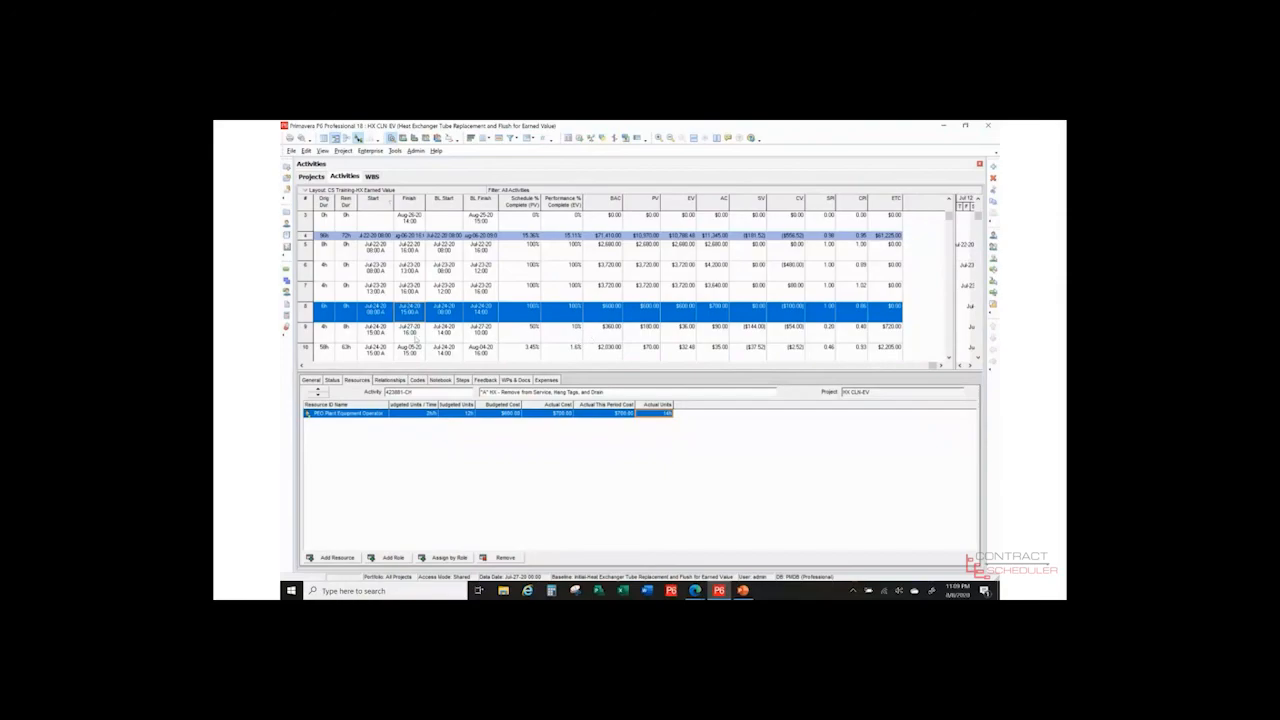
# Step: Review the "A" HX Remove End Bells activity's resource assignment, earned value figures and remaining duration
pyautogui.click(417, 337)
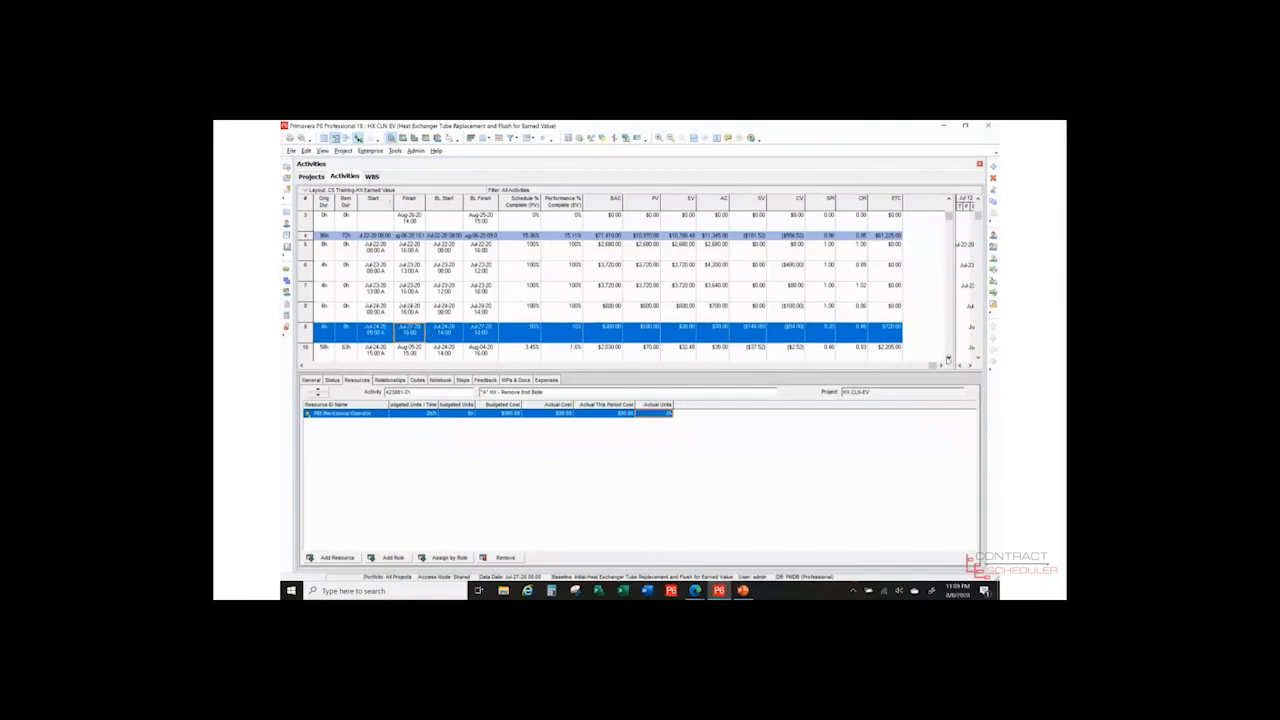
pyautogui.scroll(-4, 948, 358)
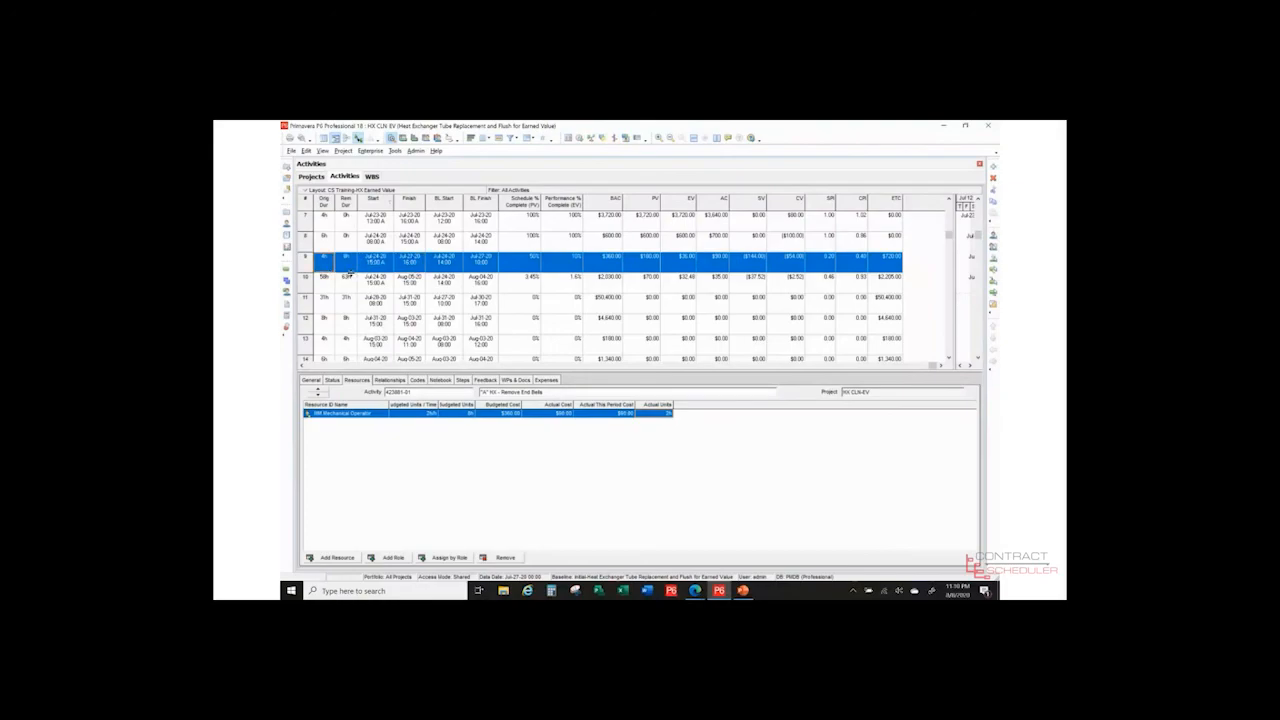
pyautogui.click(333, 381)
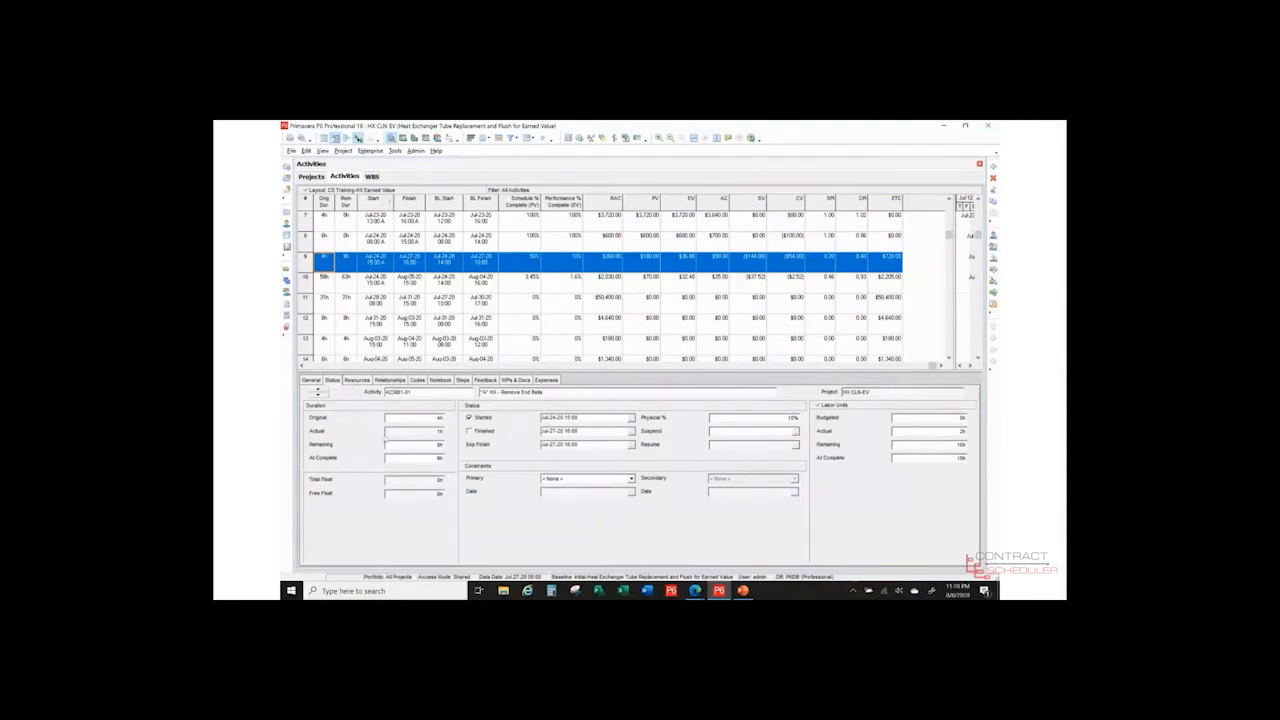
pyautogui.click(407, 446)
# Step: Check the general scheduling options, including Use Expected Finish Dates, and close them without scheduling the project
pyautogui.click(397, 151)
pyautogui.click(405, 163)
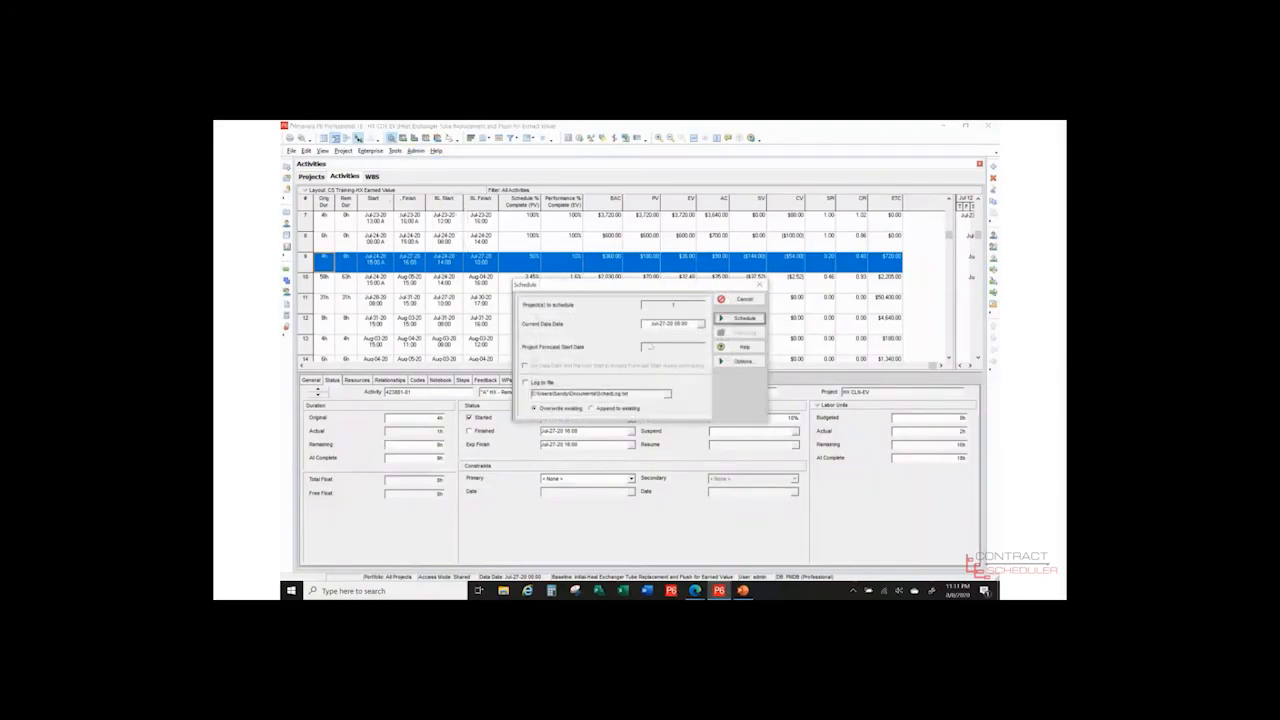
pyautogui.click(739, 362)
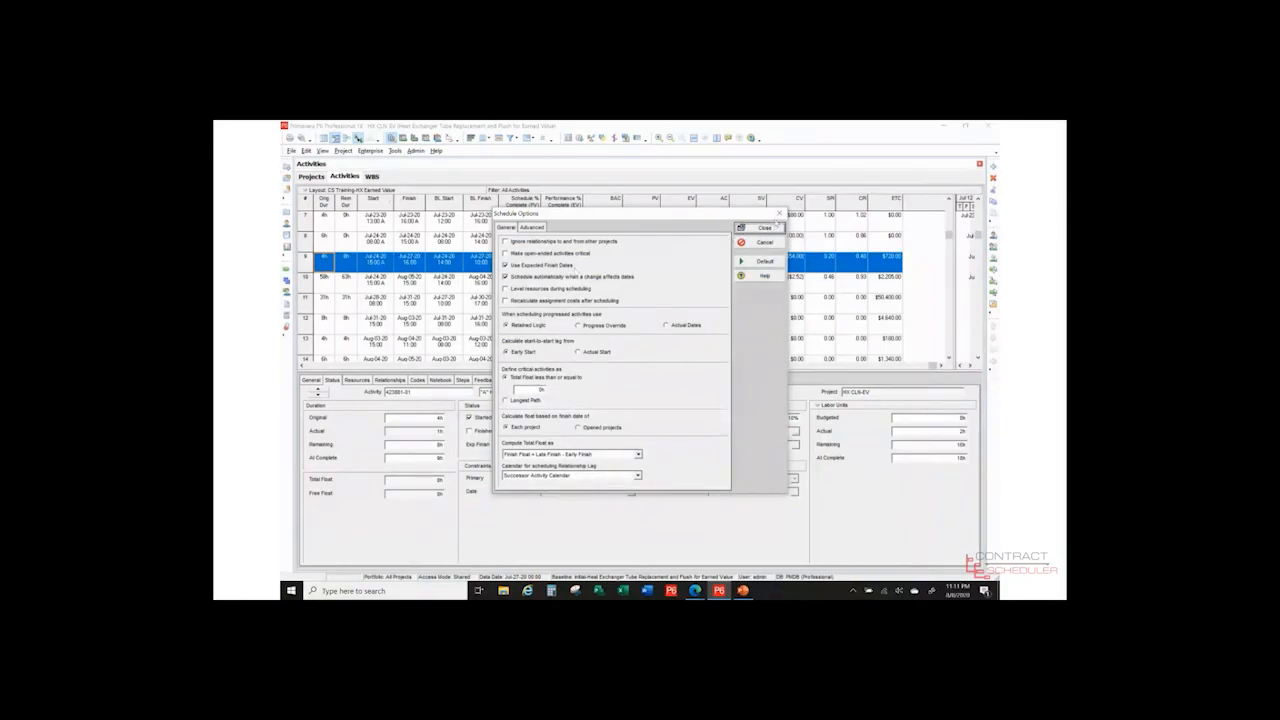
pyautogui.click(777, 215)
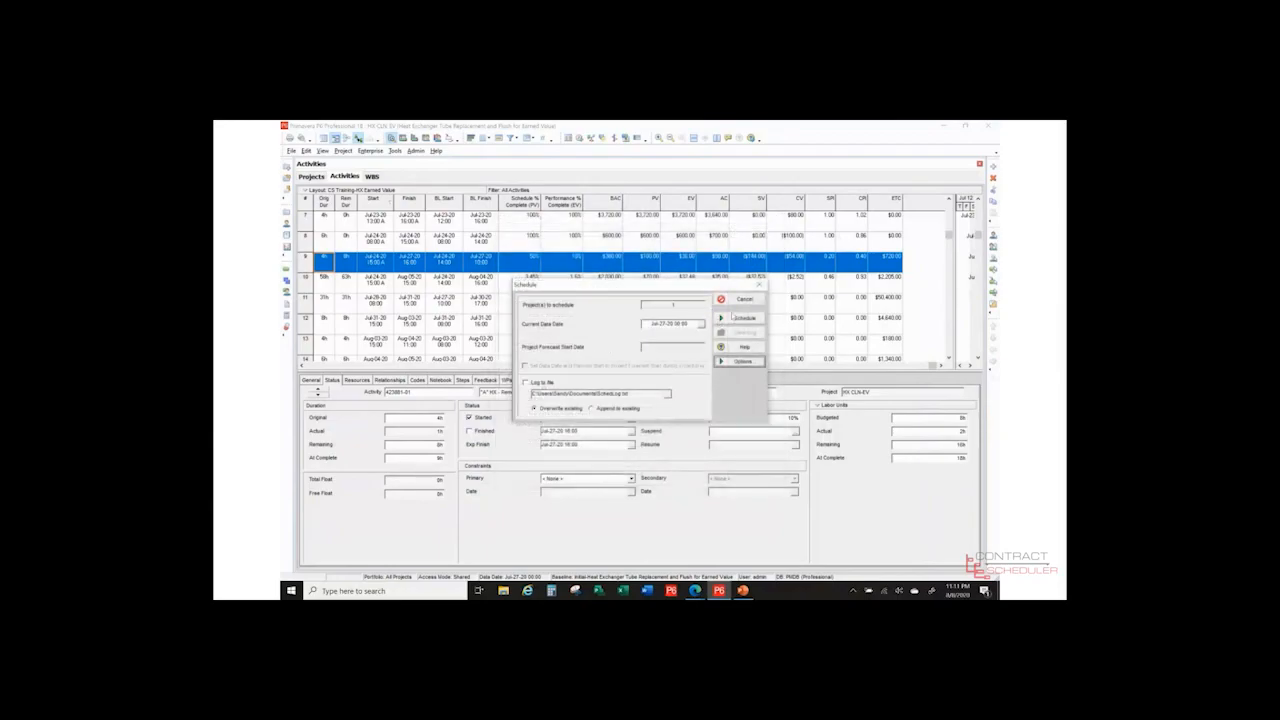
pyautogui.click(740, 300)
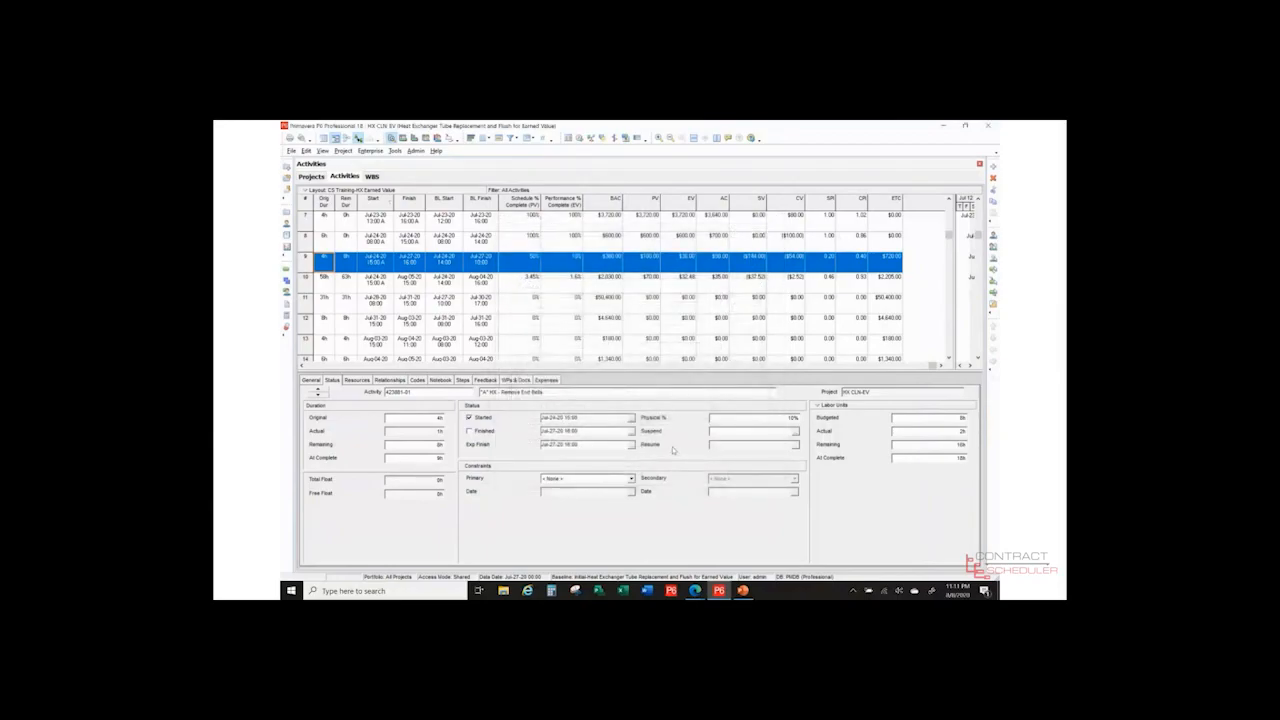
# Step: Examine the Mechanical Operator's actual units and actual cost on Remove End Bells, along with the activity's labor units
pyautogui.click(357, 380)
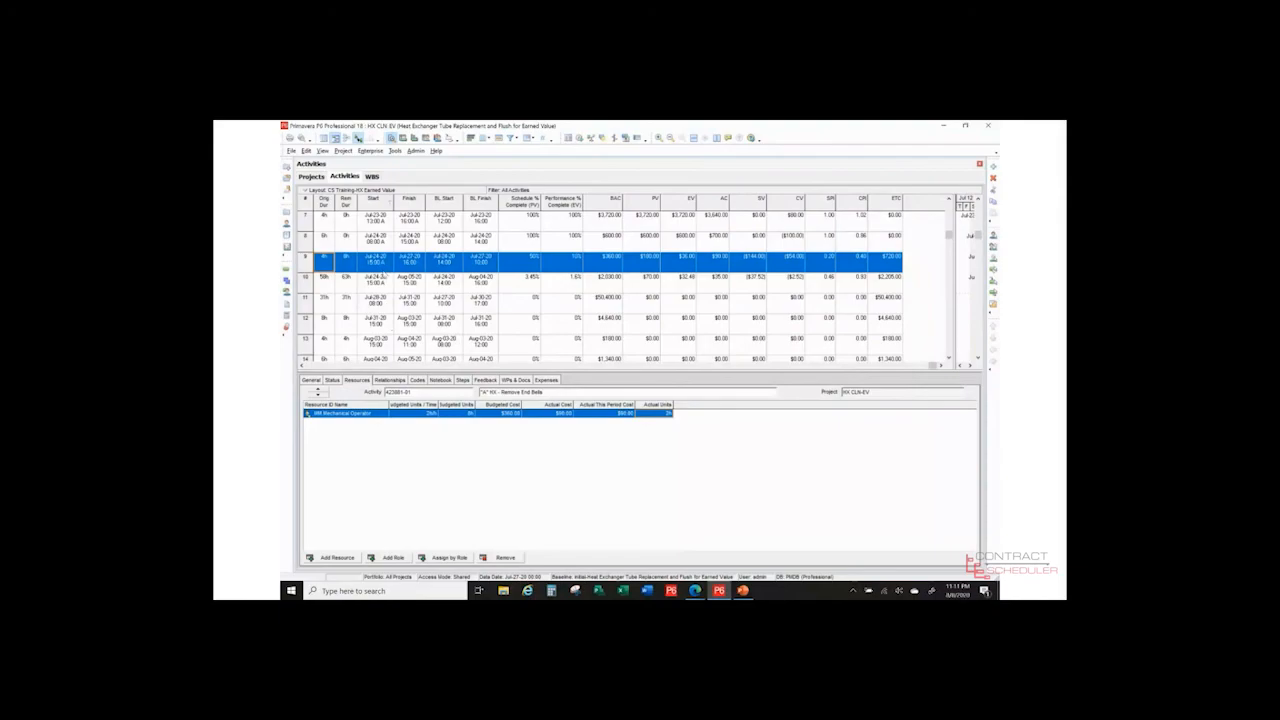
pyautogui.click(660, 414)
pyautogui.click(549, 414)
pyautogui.click(333, 381)
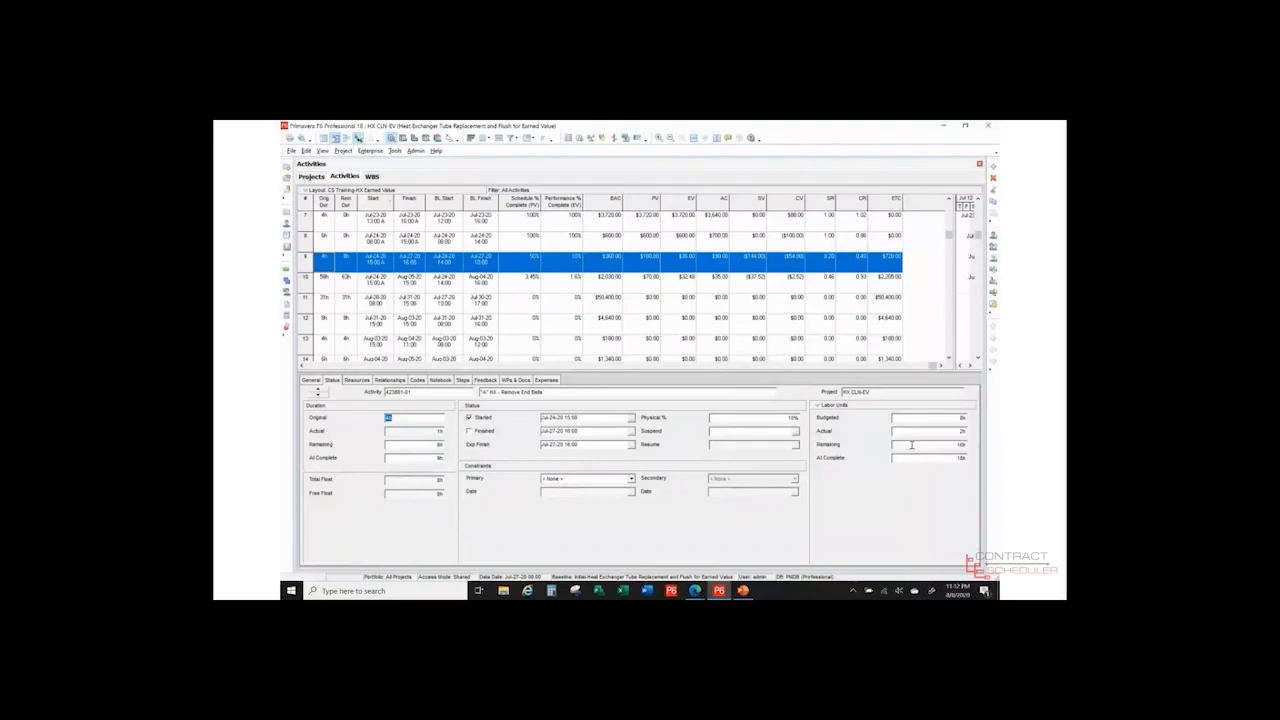
# Step: Compare the Remove End Bells activity's performance percent and estimate to complete with its remaining labor units and Mechanical Operator assignment
pyautogui.click(911, 444)
pyautogui.click(469, 269)
pyautogui.click(556, 266)
pyautogui.click(366, 381)
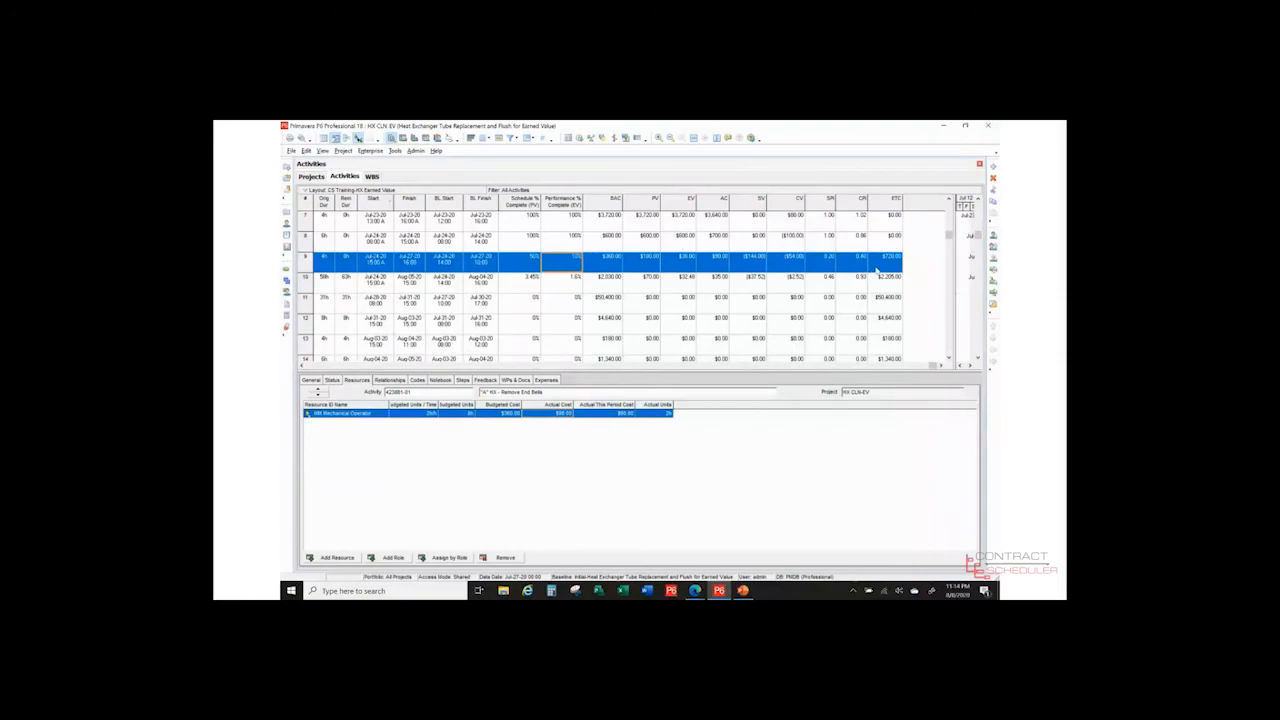
pyautogui.click(878, 266)
pyautogui.click(332, 380)
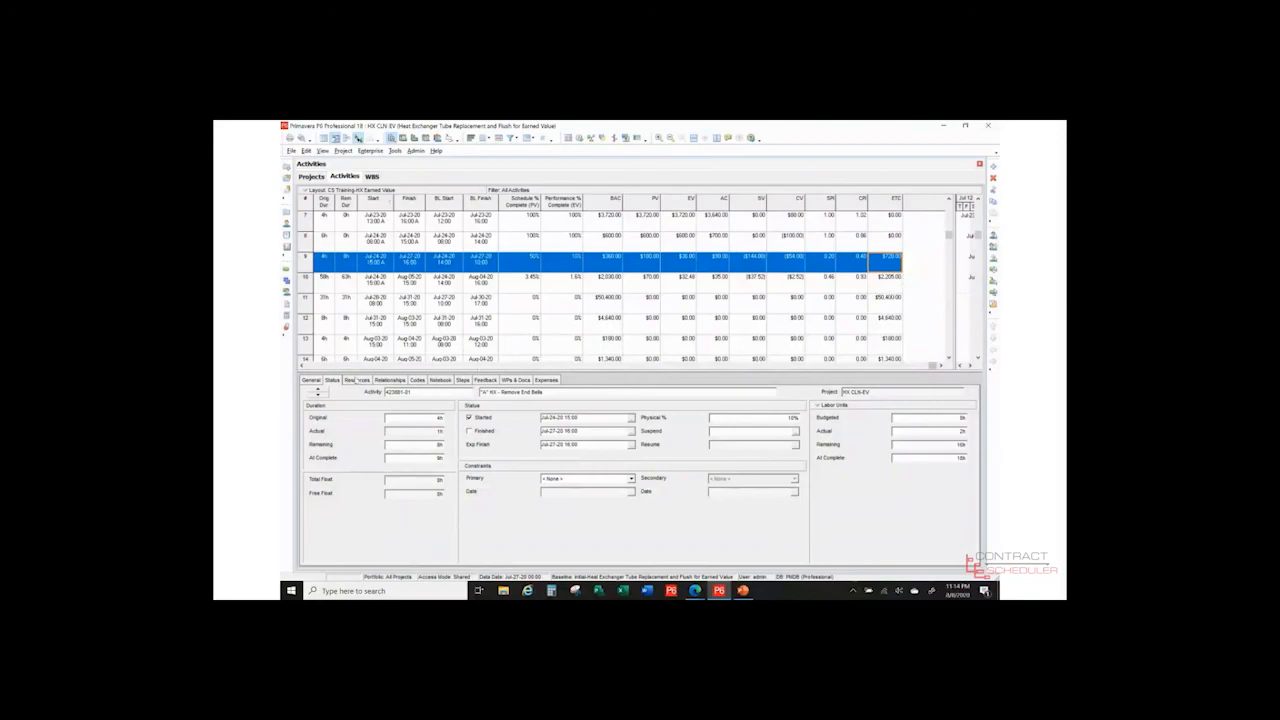
pyautogui.click(357, 380)
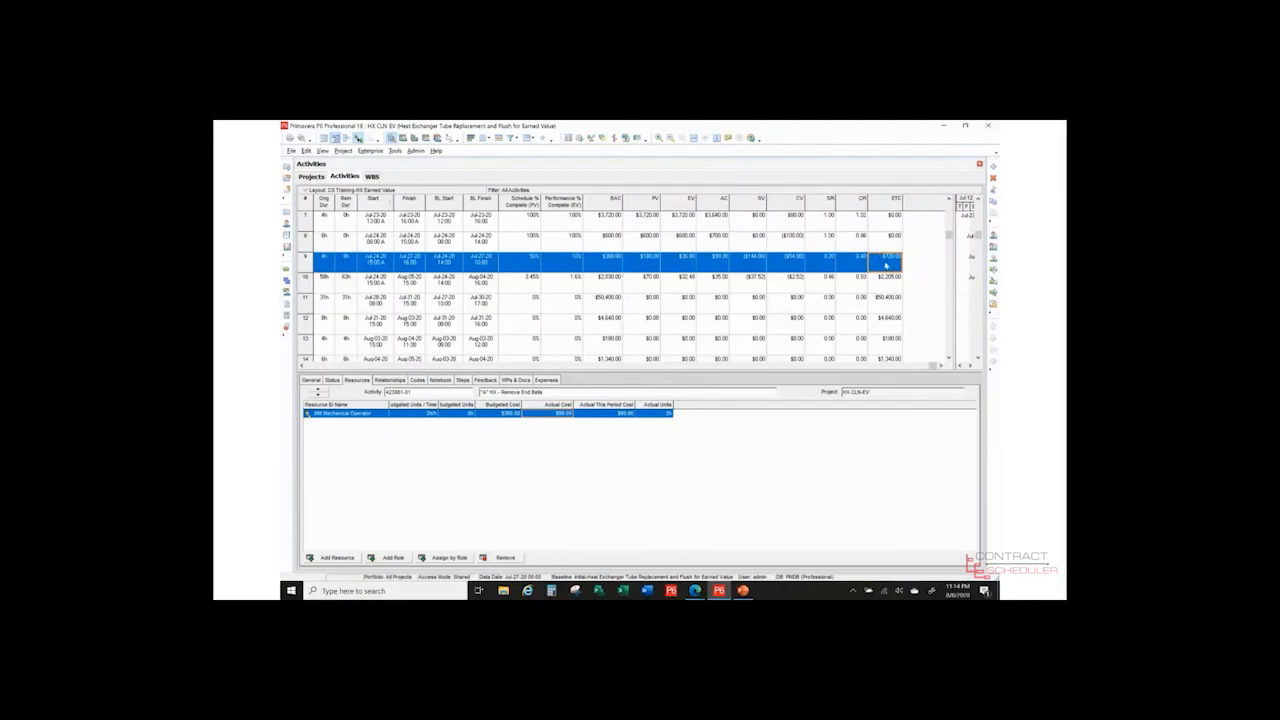
pyautogui.click(332, 380)
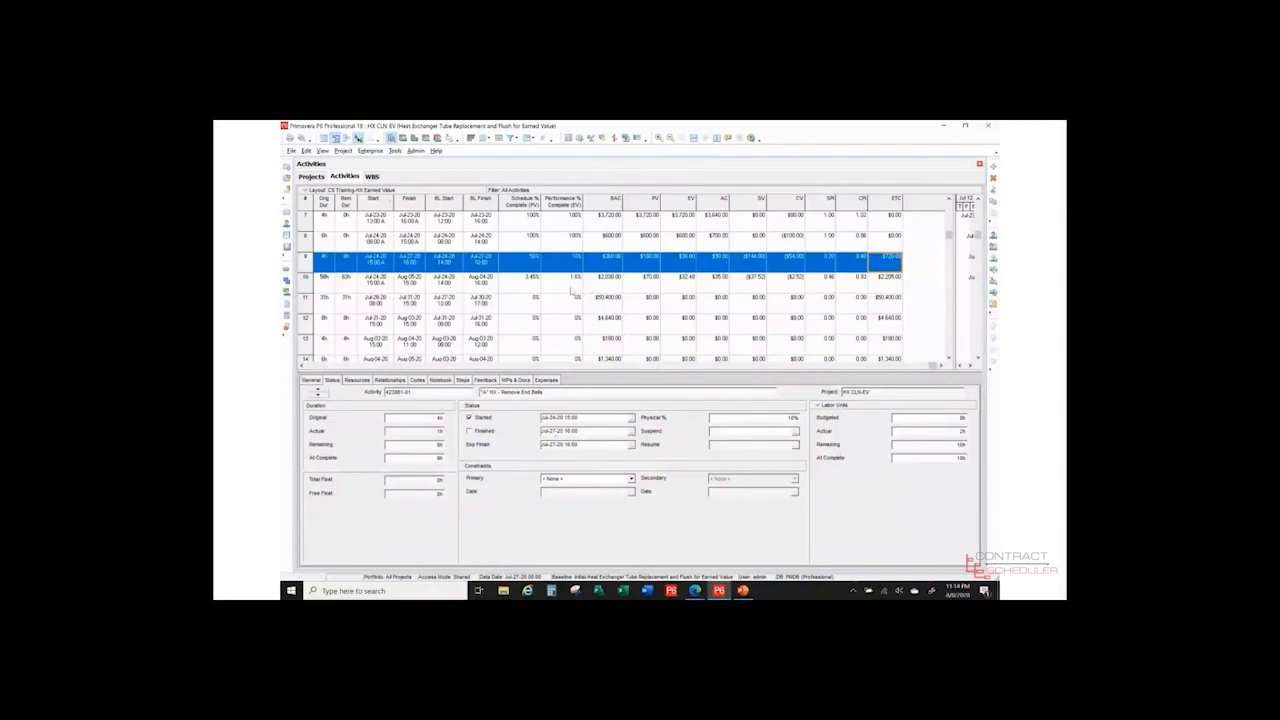
# Step: Review the "A" HX Safety Watch activity's relationships, status durations and Safety Monitor resource assignment
pyautogui.click(453, 287)
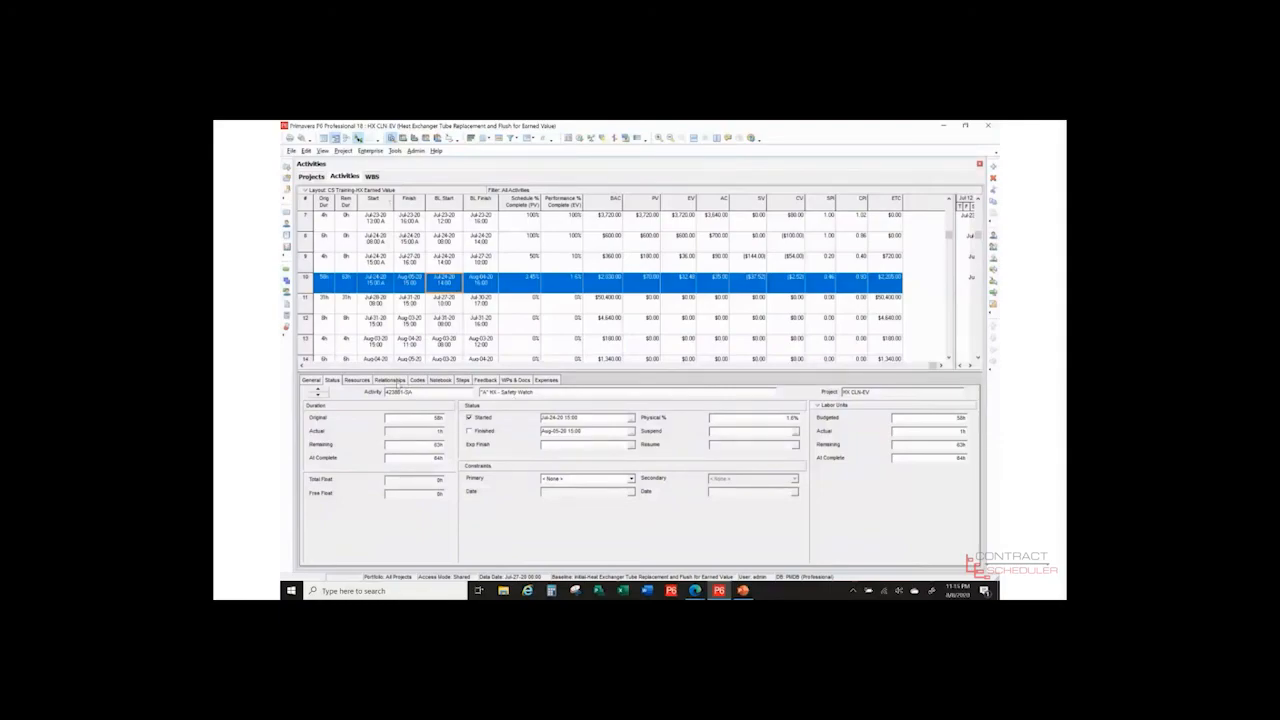
pyautogui.click(390, 380)
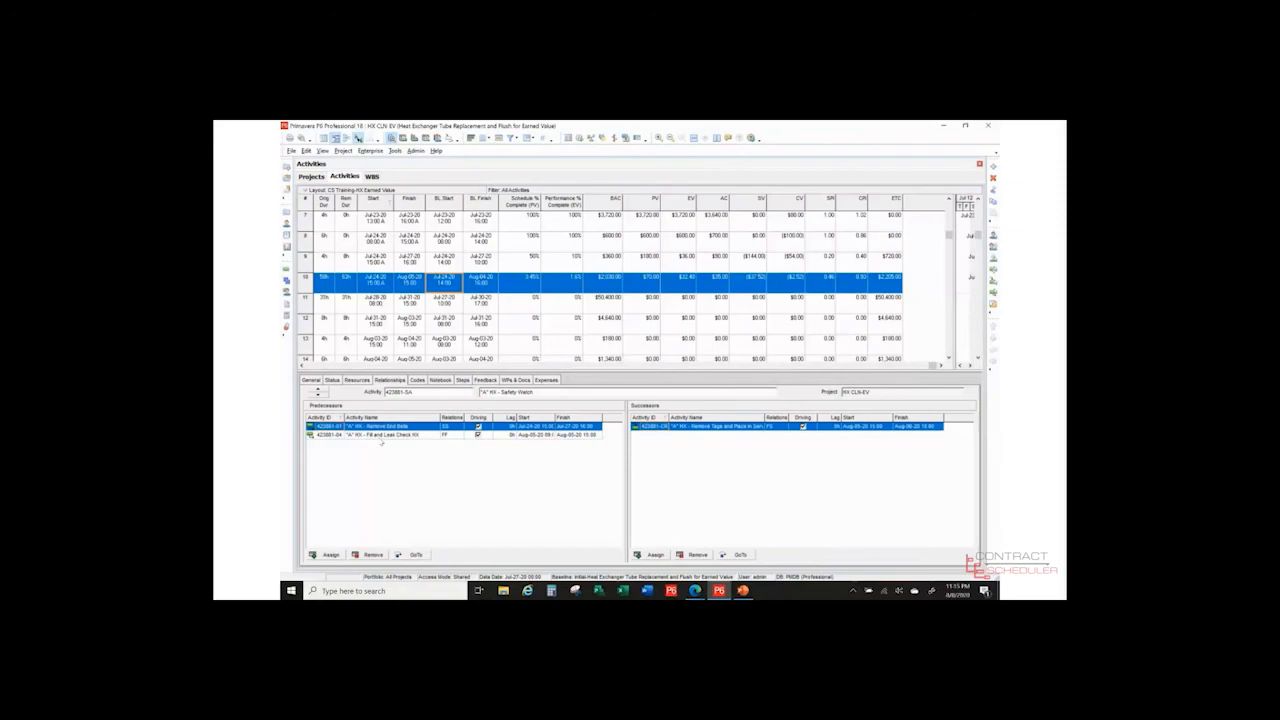
pyautogui.click(332, 380)
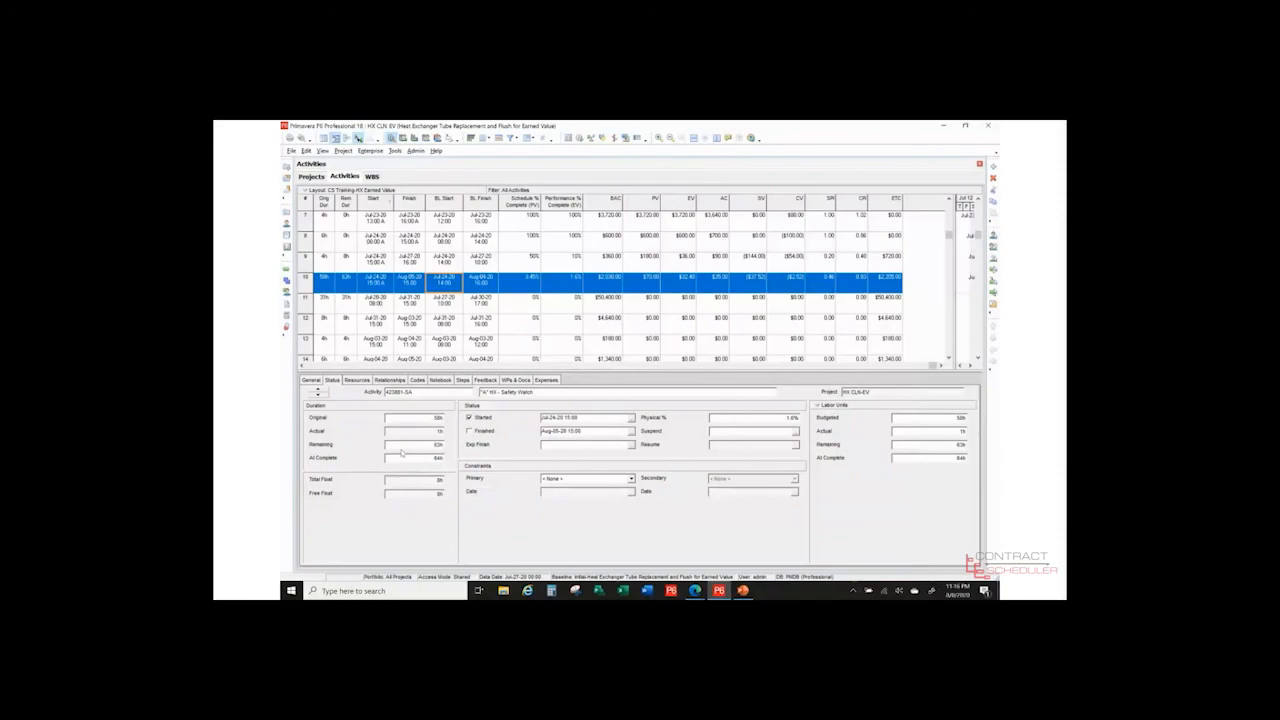
pyautogui.click(358, 380)
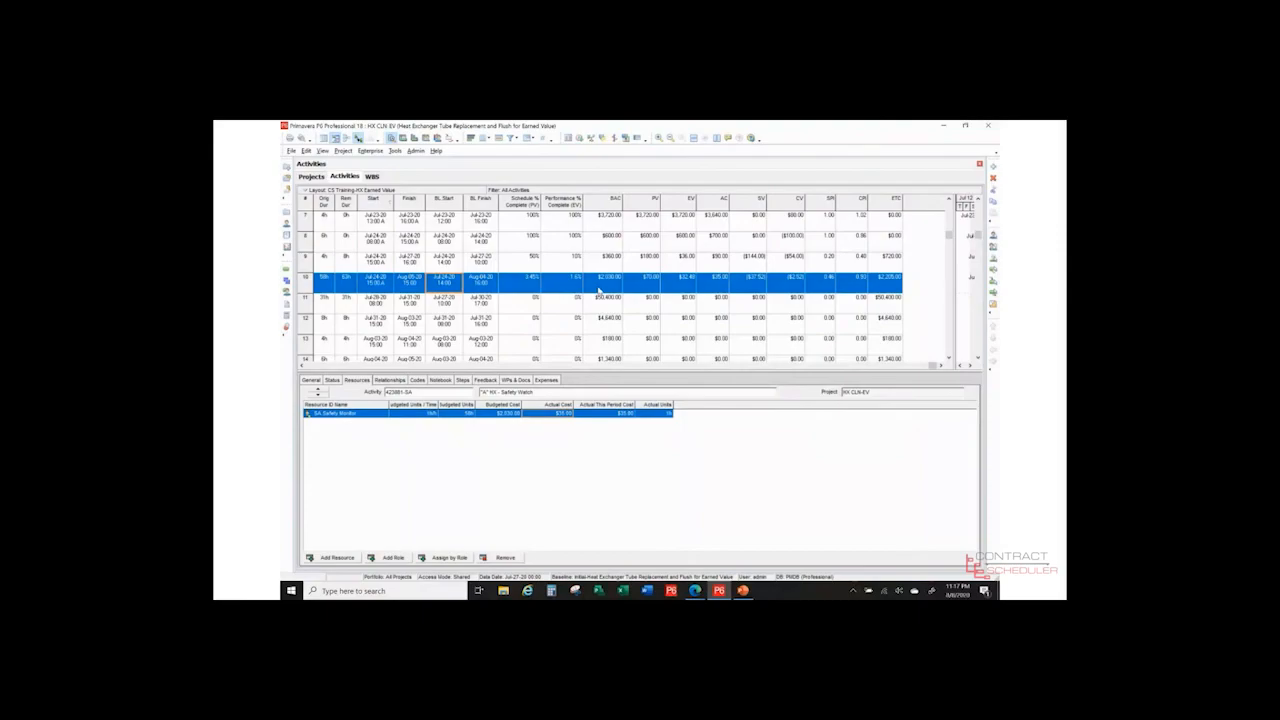
# Step: Examine the Safety Watch activity's earned value columns from BAC through the variances and performance indexes, then check its status
pyautogui.click(600, 287)
pyautogui.click(655, 287)
pyautogui.click(711, 285)
pyautogui.click(756, 288)
pyautogui.click(783, 287)
pyautogui.click(828, 289)
pyautogui.click(855, 287)
pyautogui.click(331, 380)
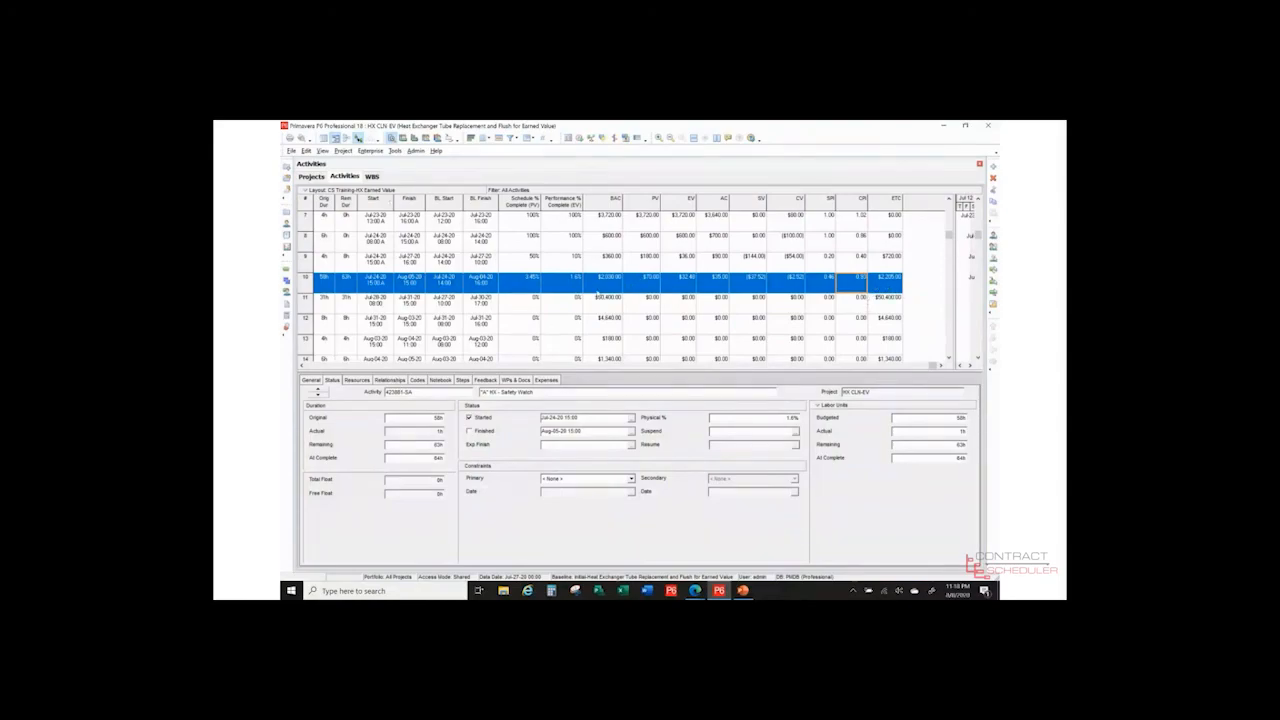
# Step: Check the status of the tube replacement activity and look over the earned value columns of the remaining activities
pyautogui.click(549, 302)
pyautogui.scroll(-3, 549, 302)
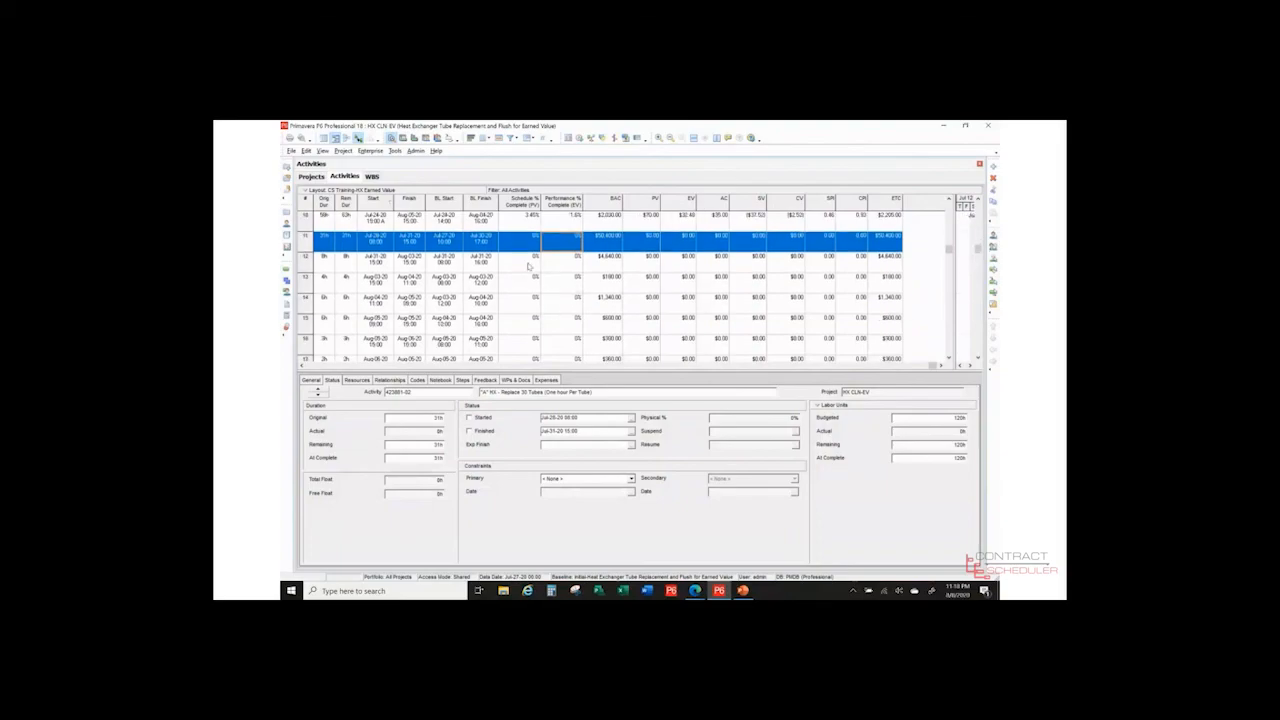
pyautogui.scroll(-6, 523, 271)
pyautogui.scroll(15, 523, 271)
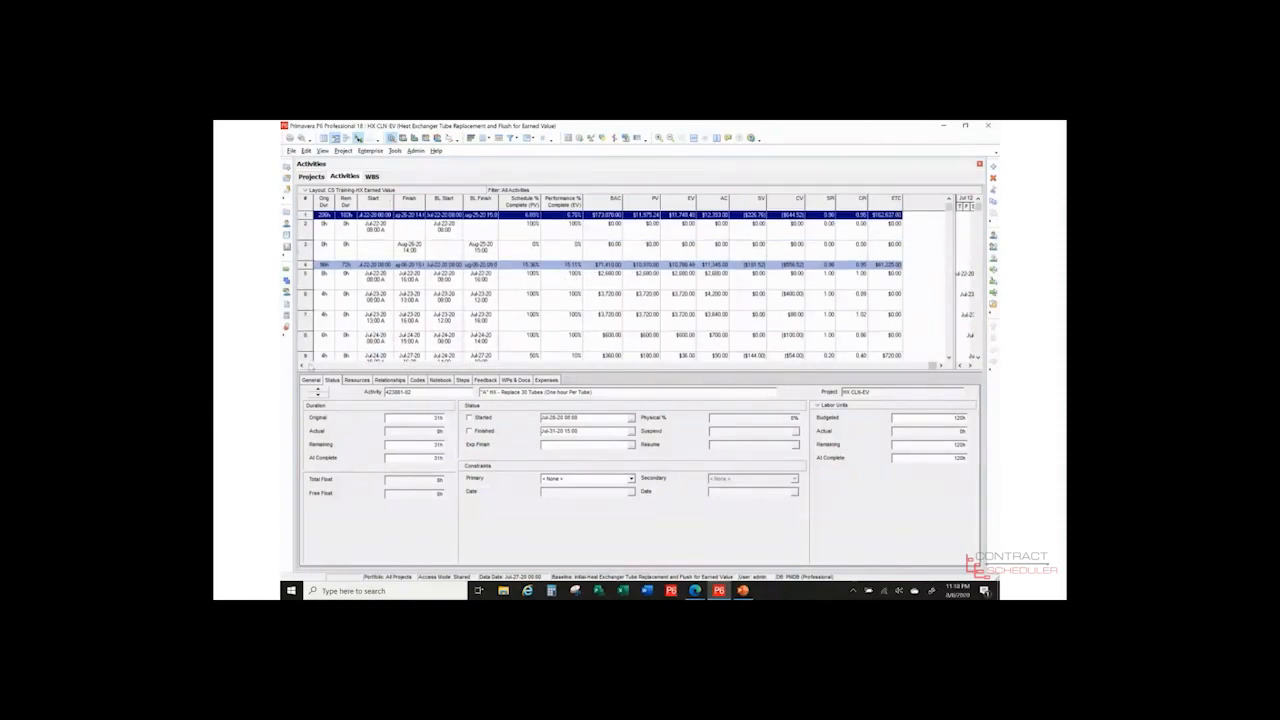
# Step: Preview the printed earned value schedule and enlarge it to read the activity table's columns through ETC
pyautogui.click(314, 366)
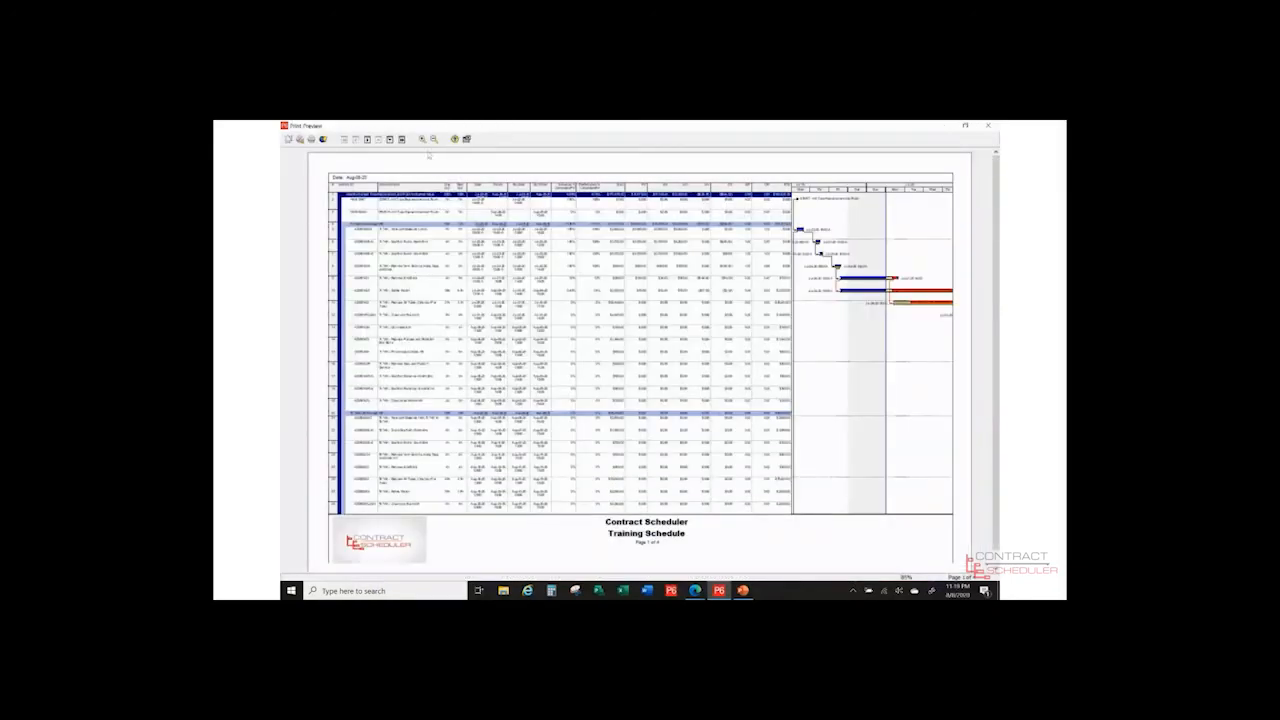
pyautogui.click(422, 139)
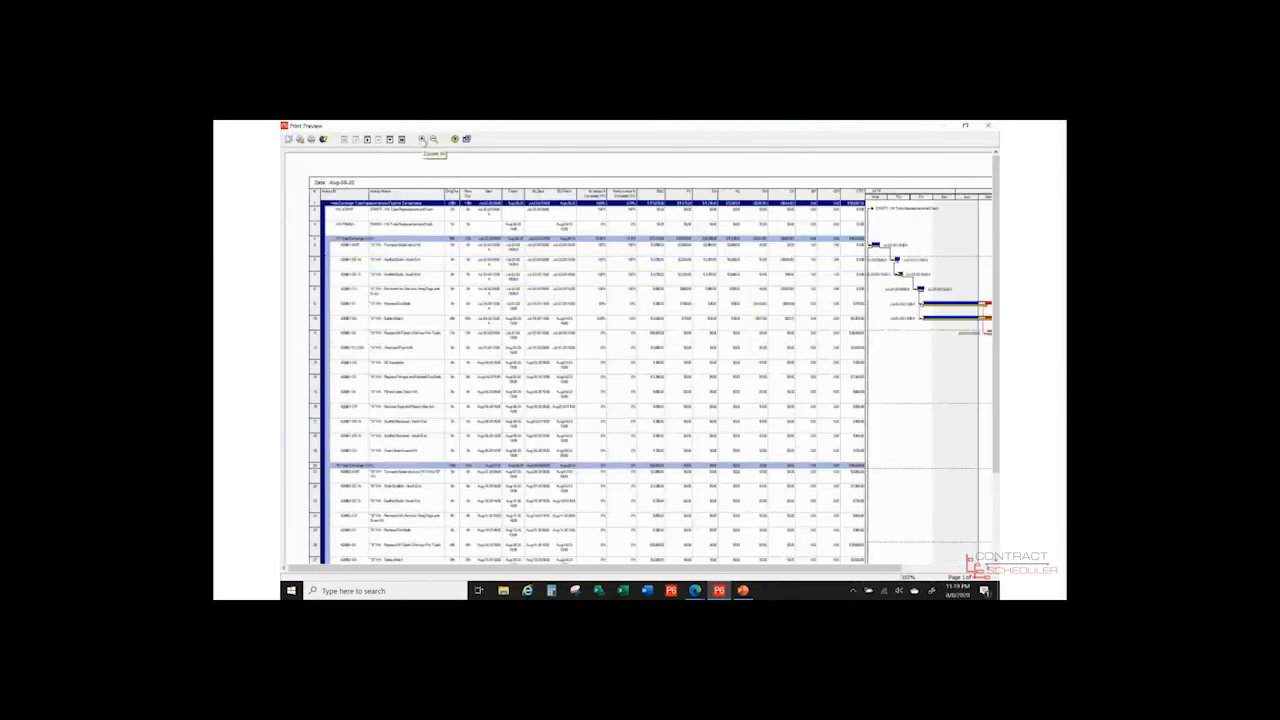
pyautogui.click(422, 139)
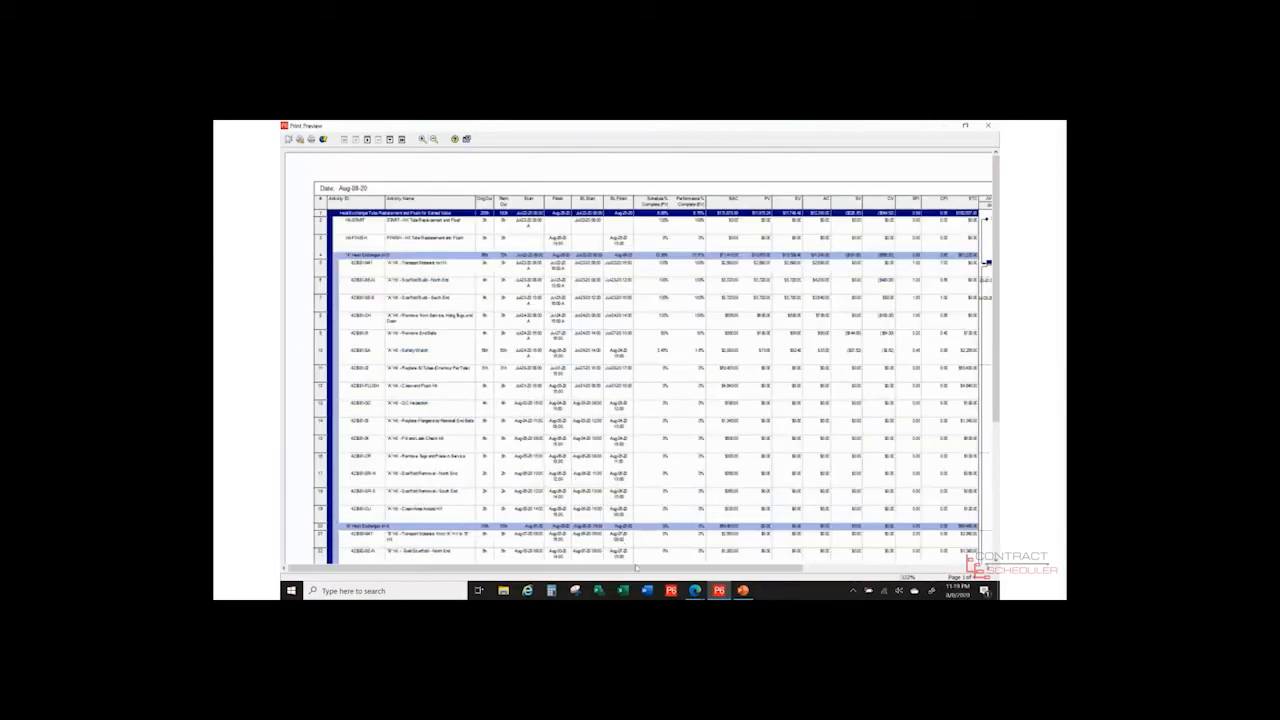
pyautogui.moveTo(646, 570); pyautogui.dragTo(677, 570)
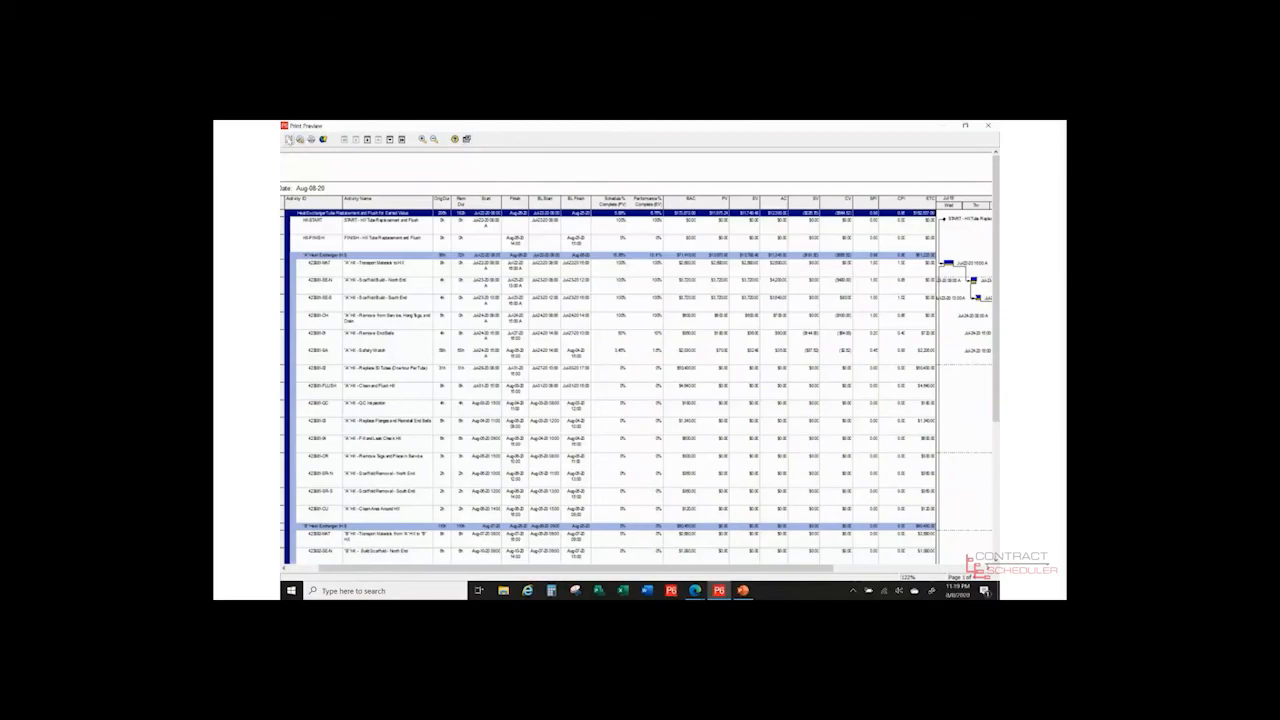
# Step: Check the page setup's scaling, paper size and print options for the earned value schedule, and close the print preview
pyautogui.click(288, 139)
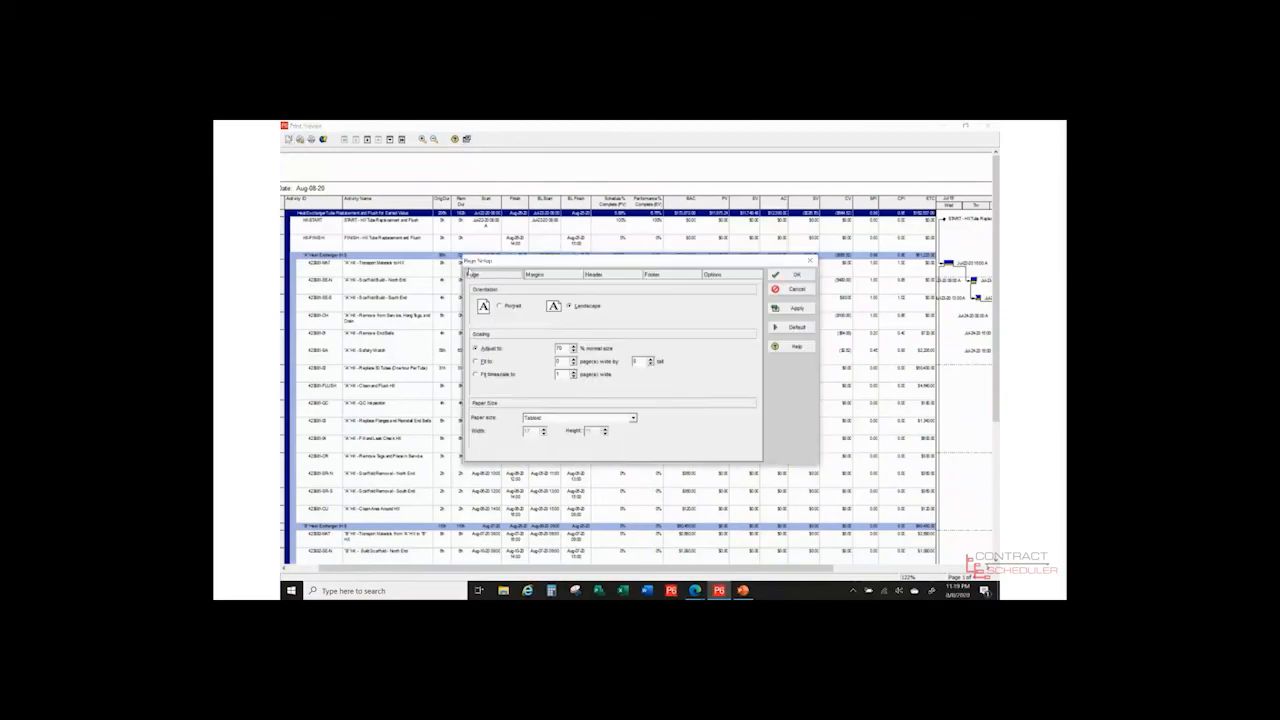
pyautogui.click(743, 277)
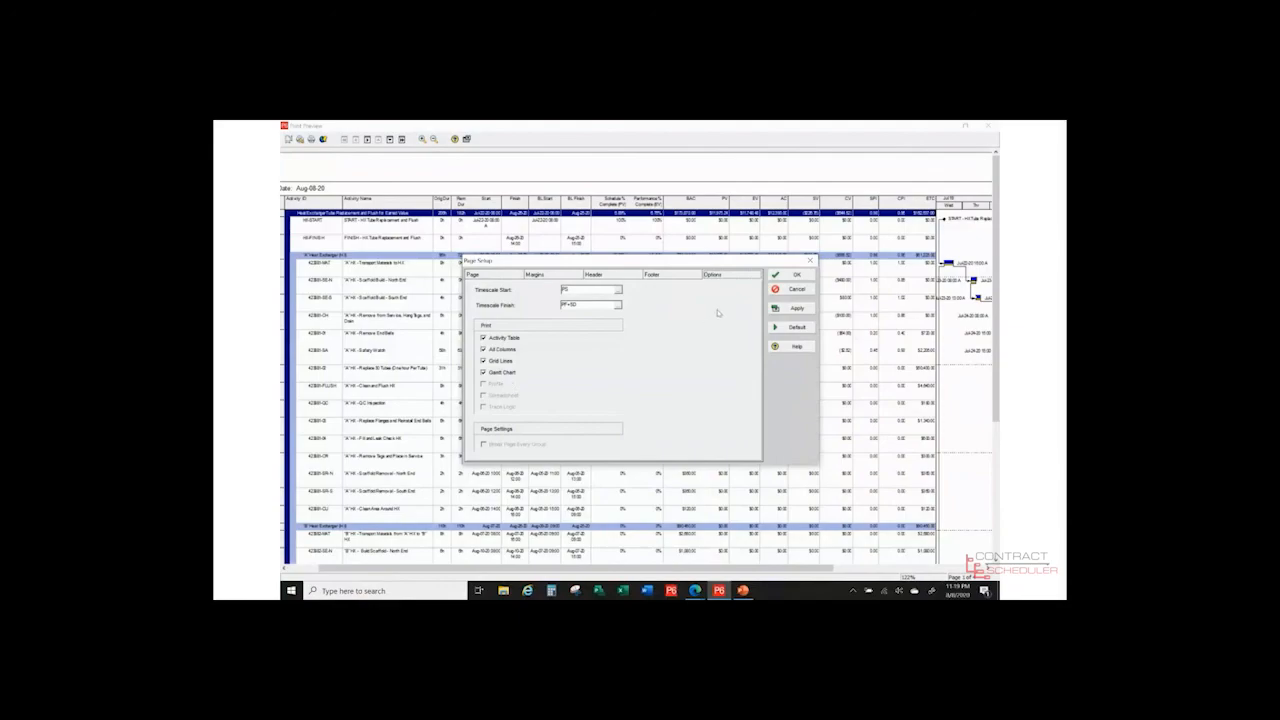
pyautogui.click(790, 276)
pyautogui.click(466, 139)
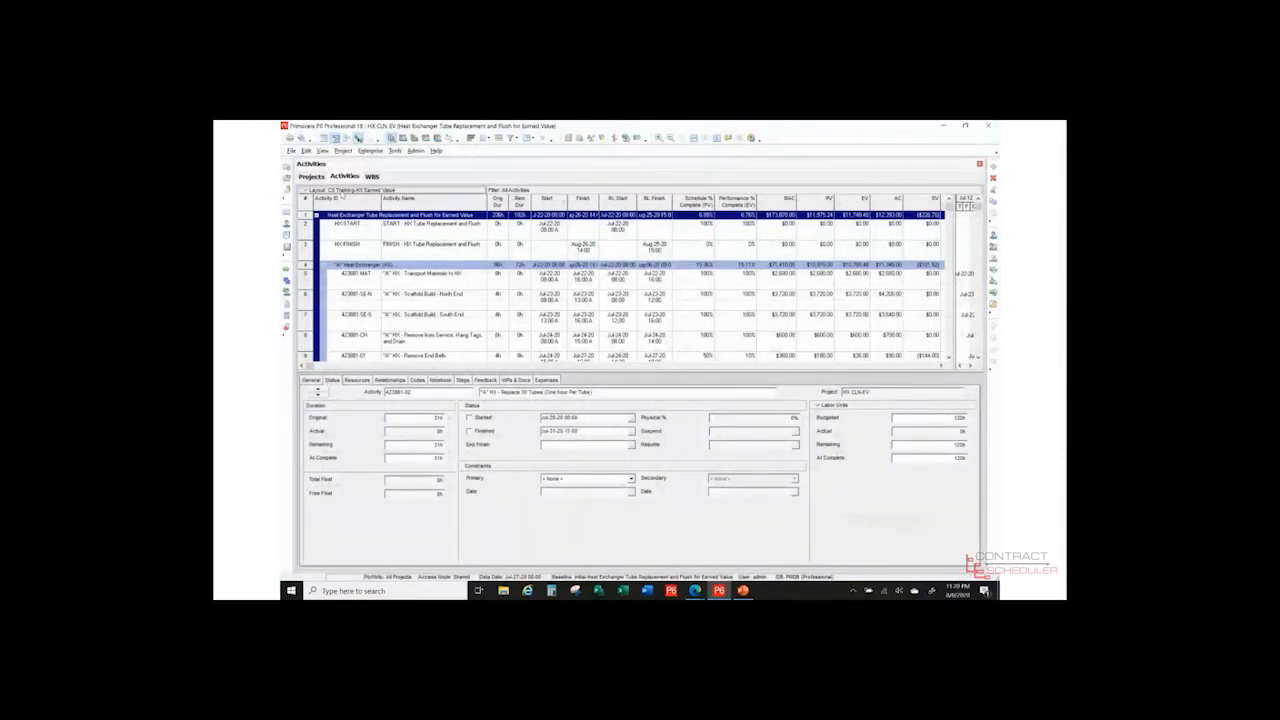
# Step: Open the CS Training-HX Earned Value profile layout without saving changes to the current layout
pyautogui.click(305, 190)
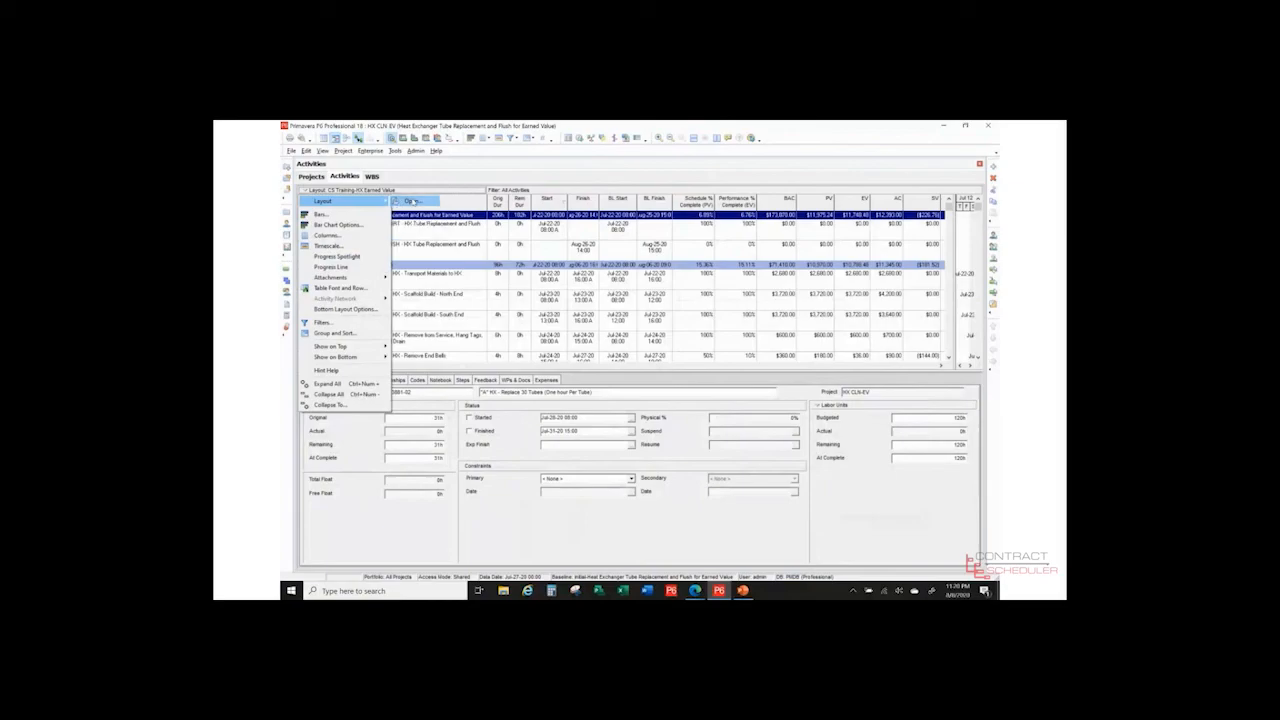
pyautogui.click(410, 201)
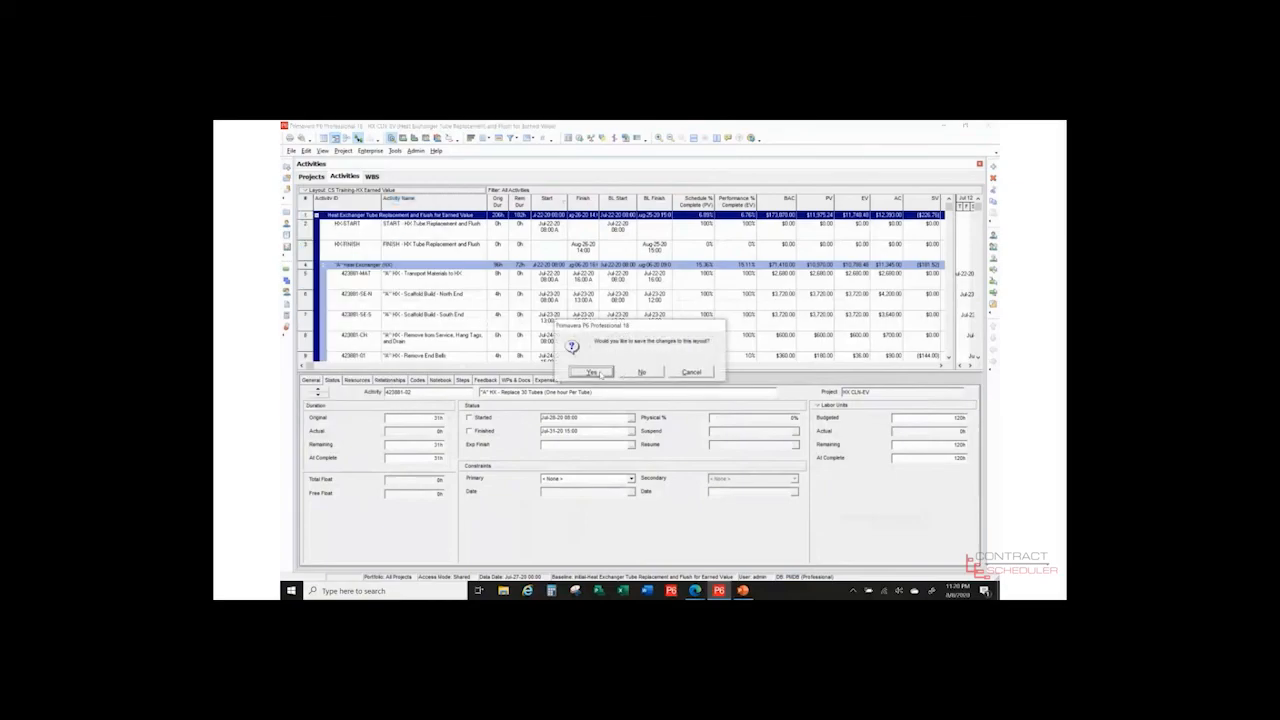
pyautogui.click(638, 372)
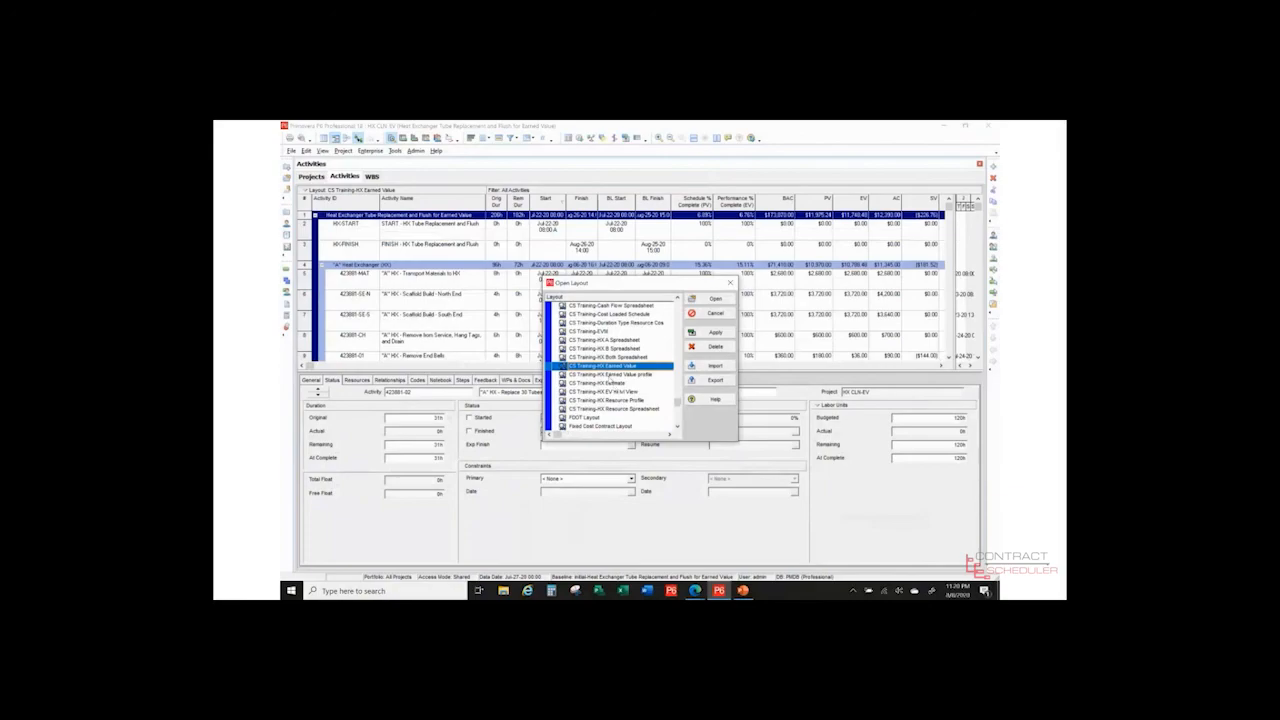
pyautogui.doubleClick(607, 376)
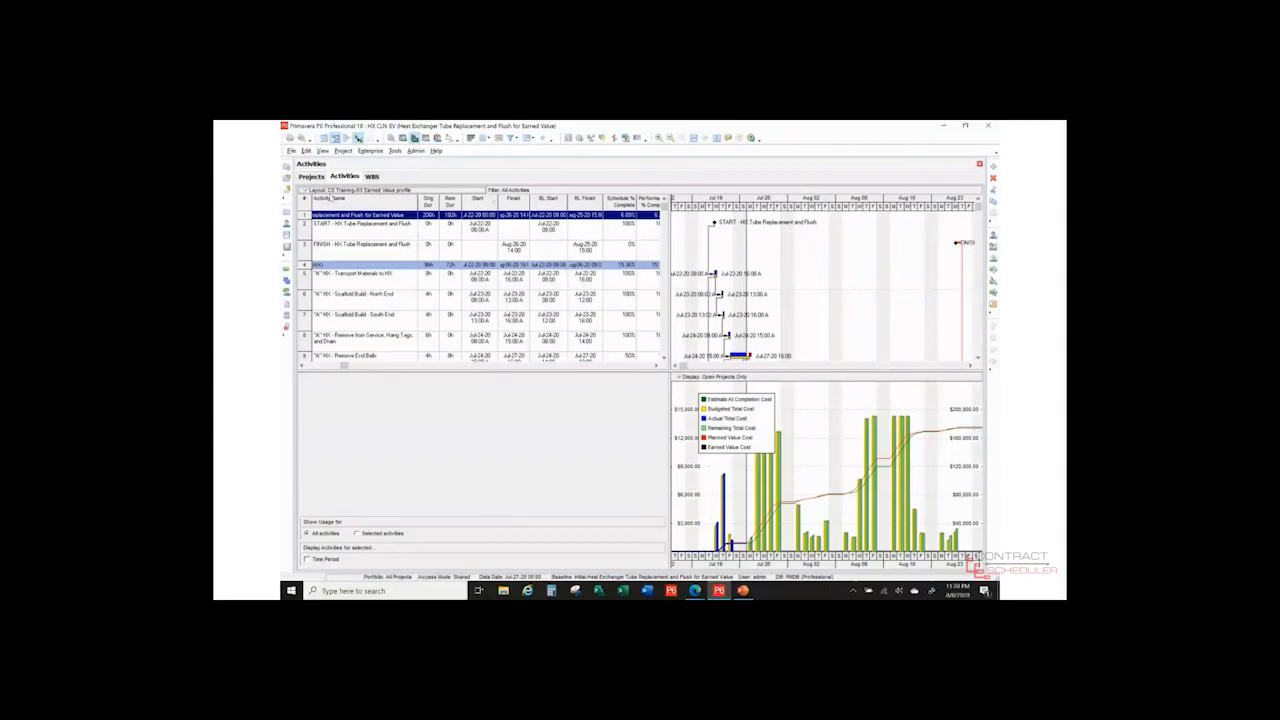
# Step: Show the Activity Usage Profile in the lower view and review its cost, bar and earned value curve options
pyautogui.click(332, 191)
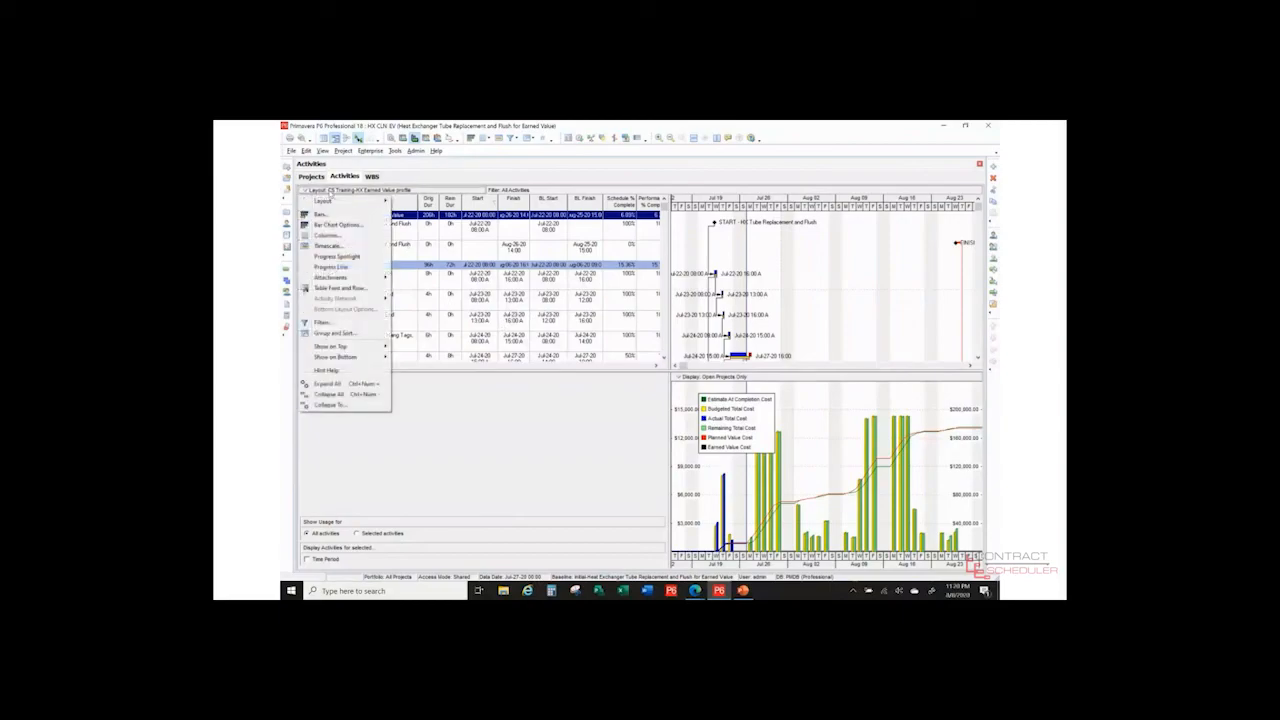
pyautogui.moveTo(336, 357)
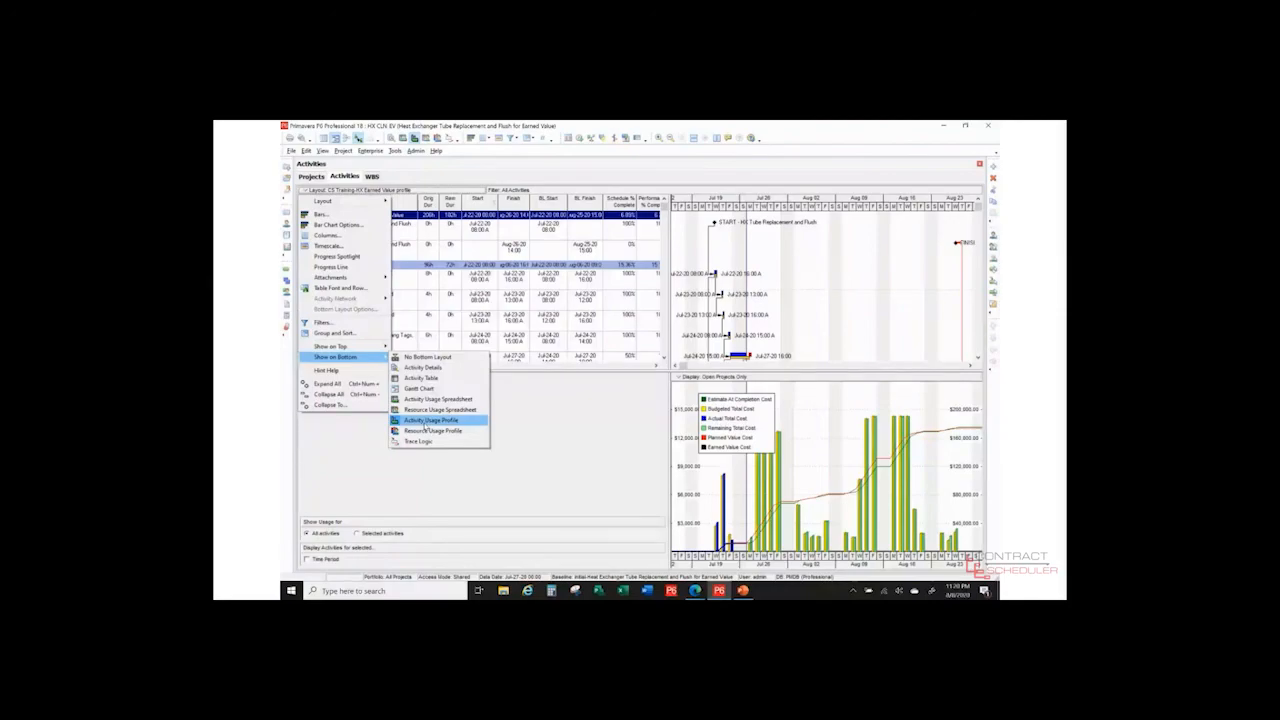
pyautogui.click(427, 421)
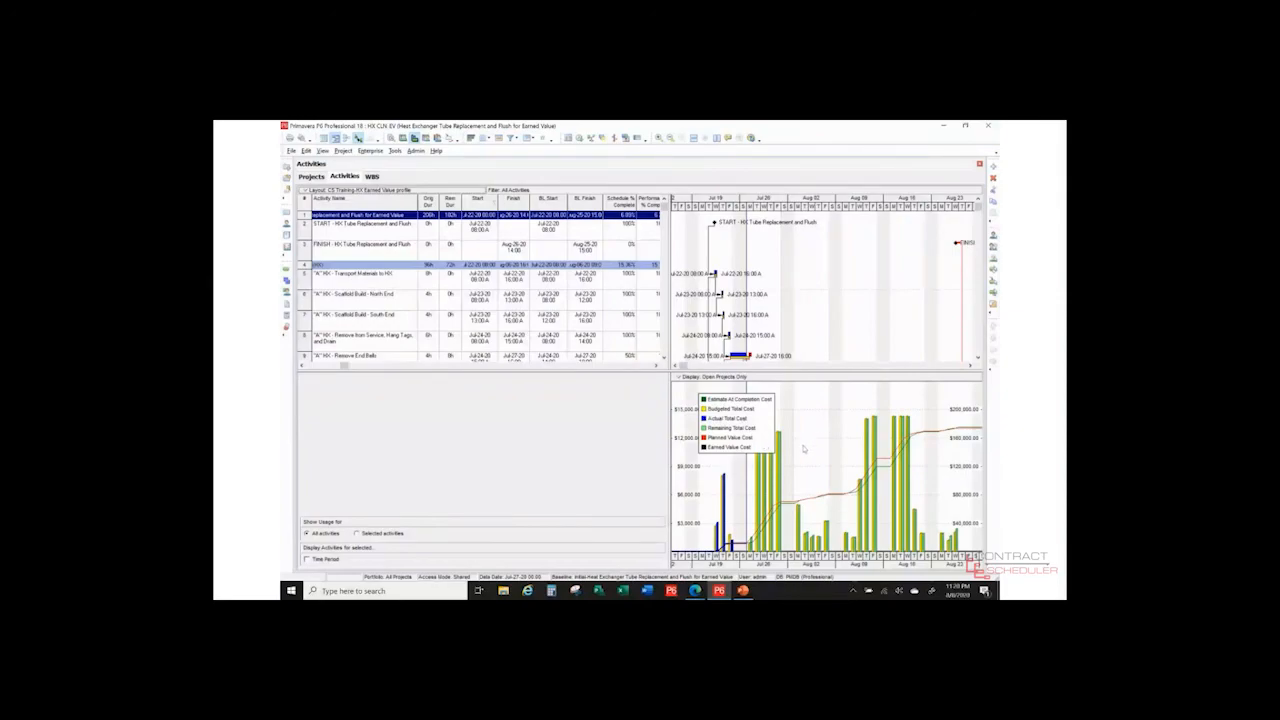
pyautogui.rightClick(803, 449)
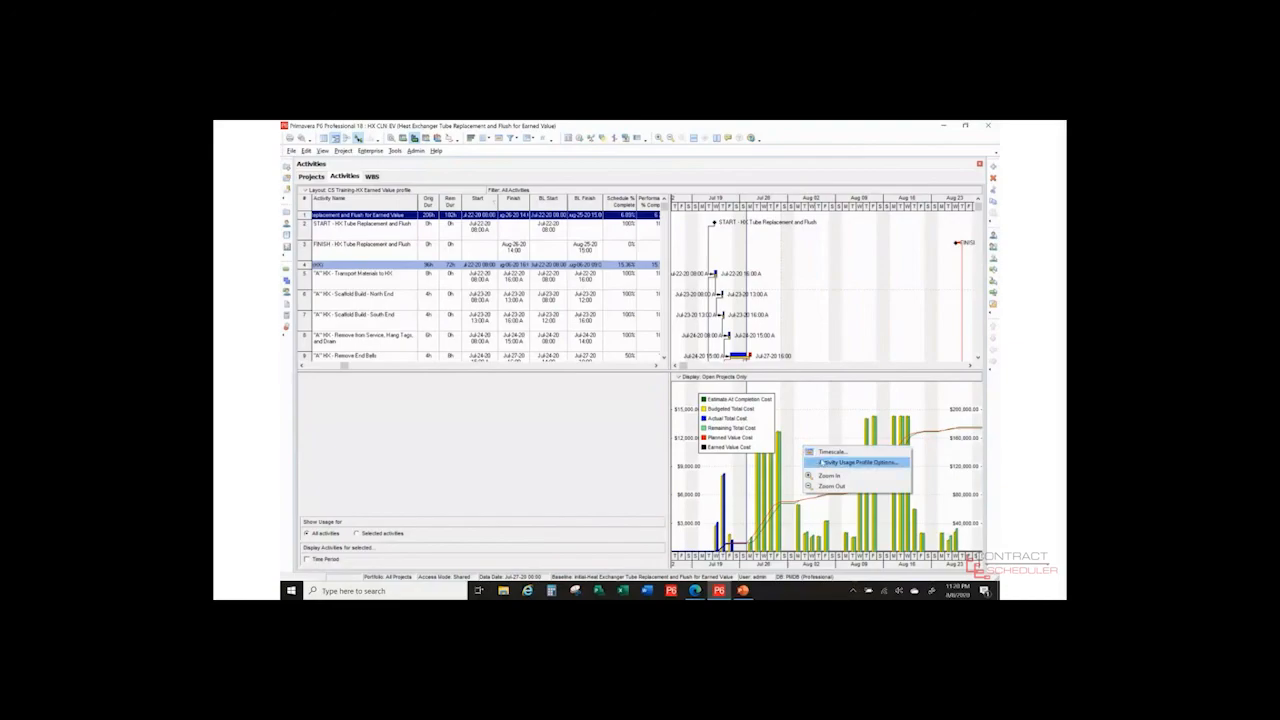
pyautogui.click(820, 462)
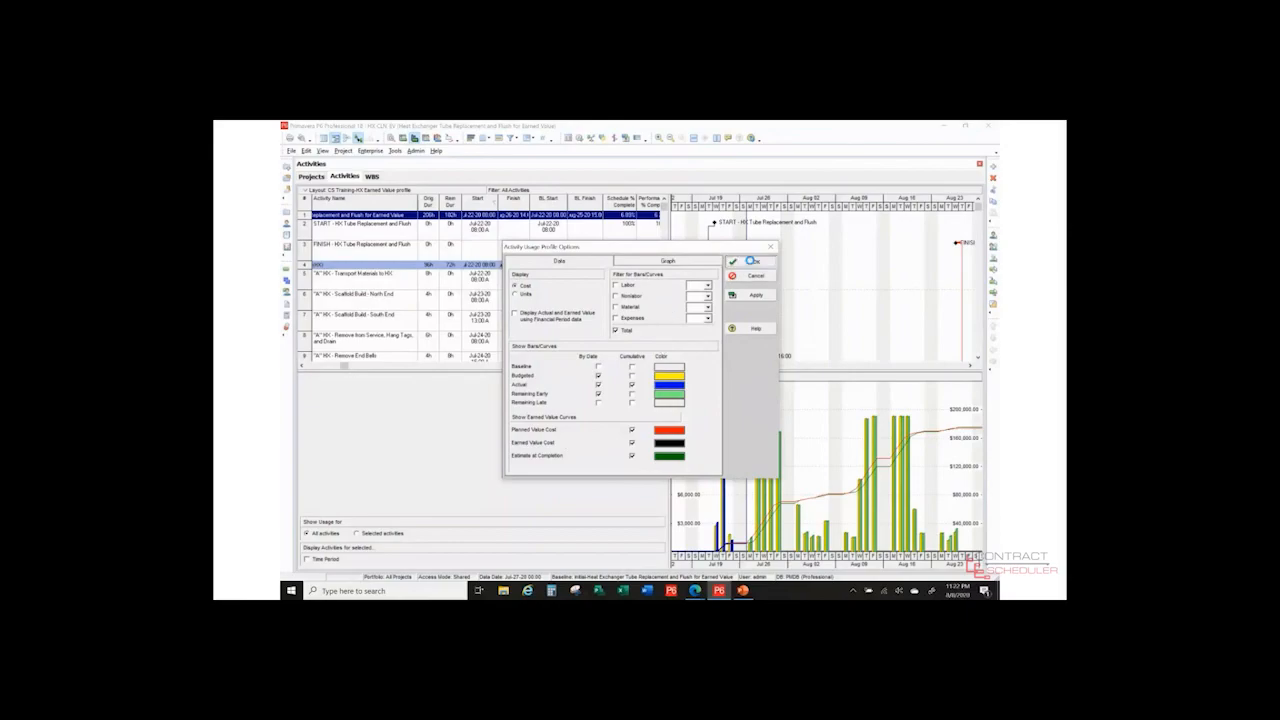
pyautogui.click(752, 262)
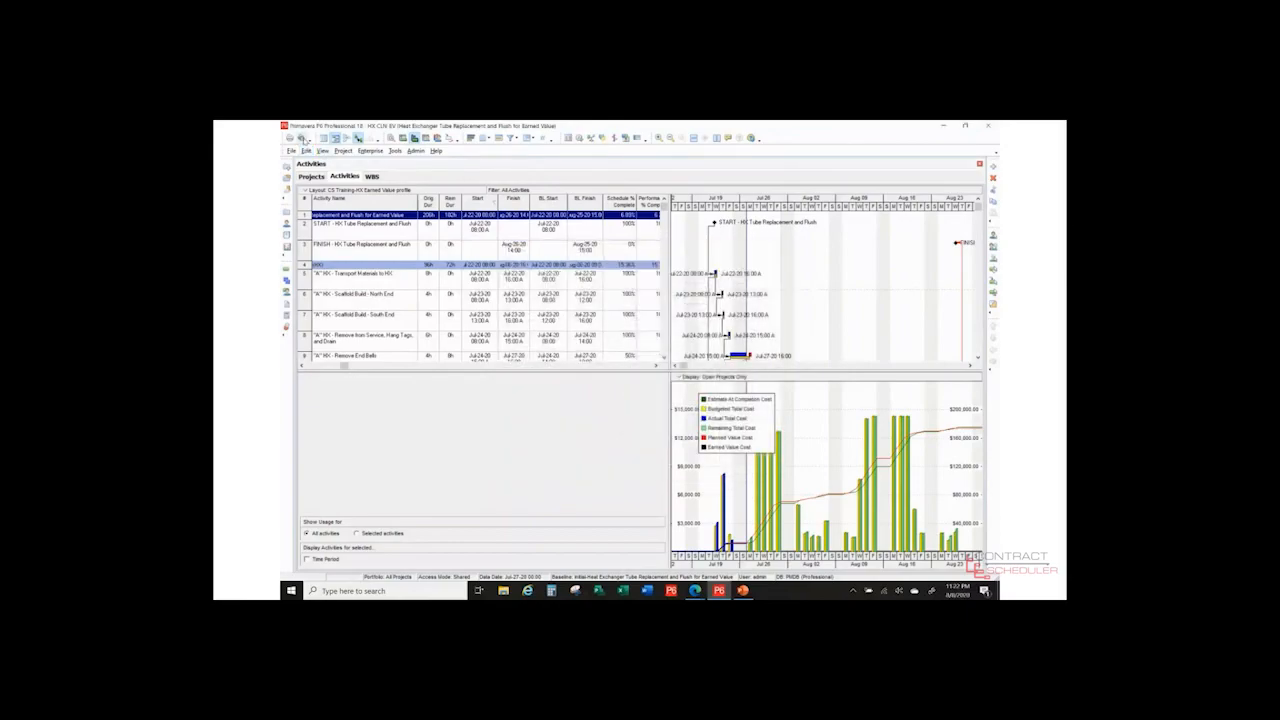
# Step: Preview the printed earned value profile, check which elements the page setup prints, and close the preview without changes
pyautogui.click(303, 140)
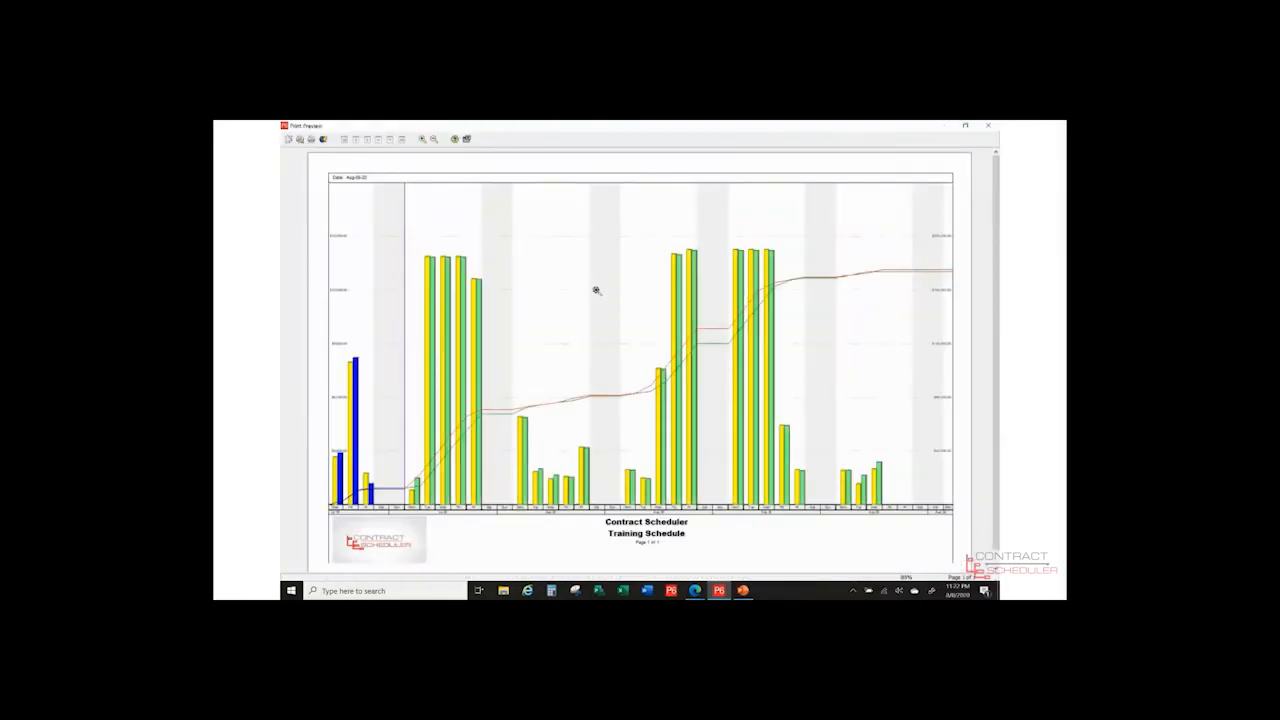
pyautogui.click(298, 142)
pyautogui.click(716, 274)
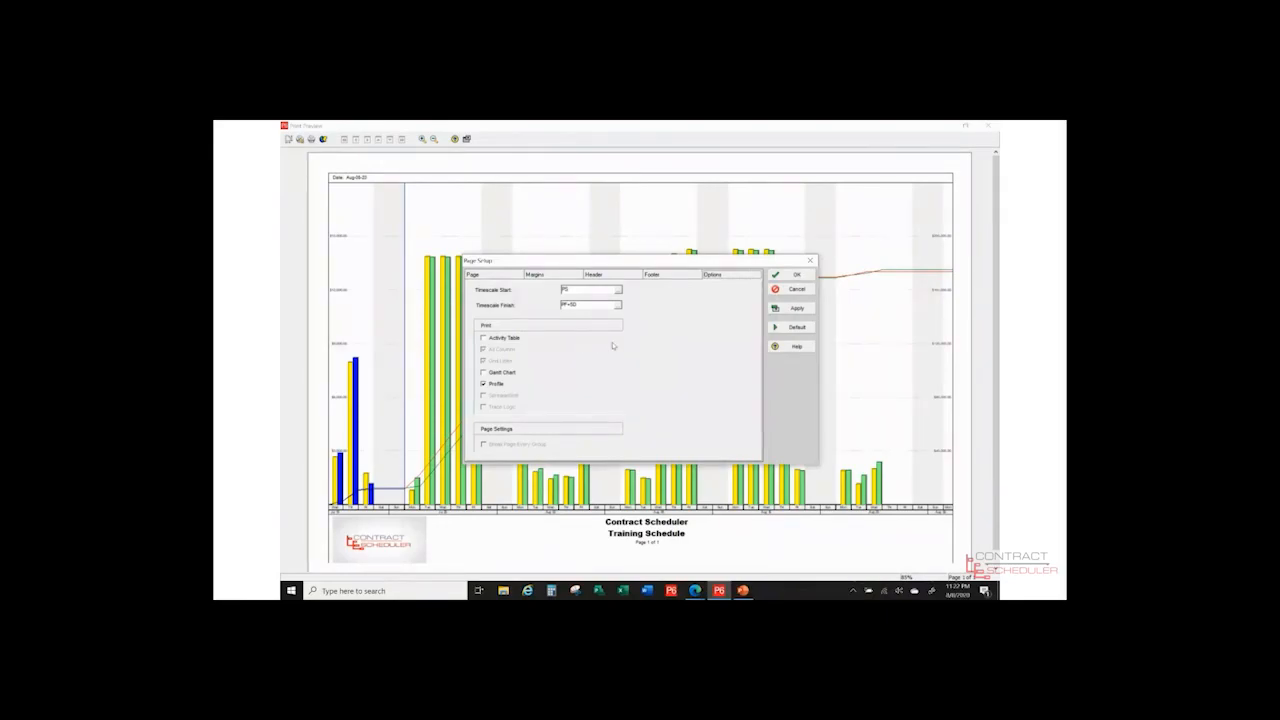
pyautogui.click(789, 291)
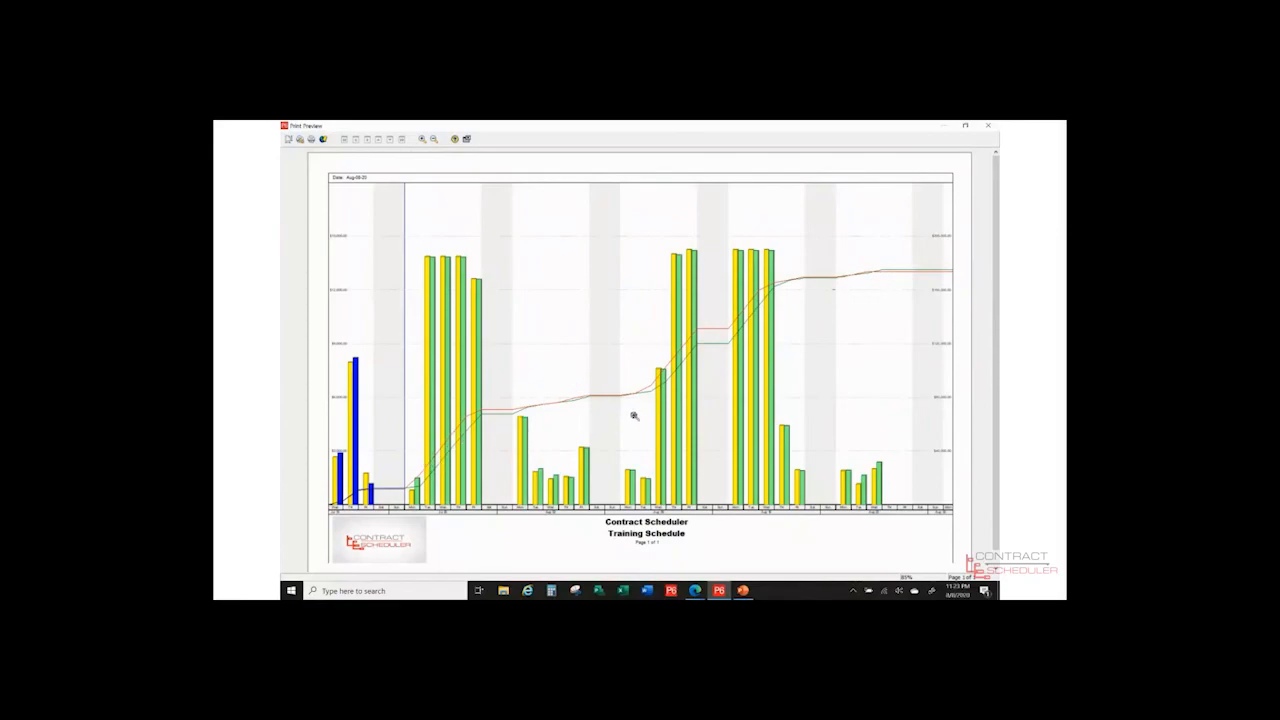
pyautogui.click(466, 139)
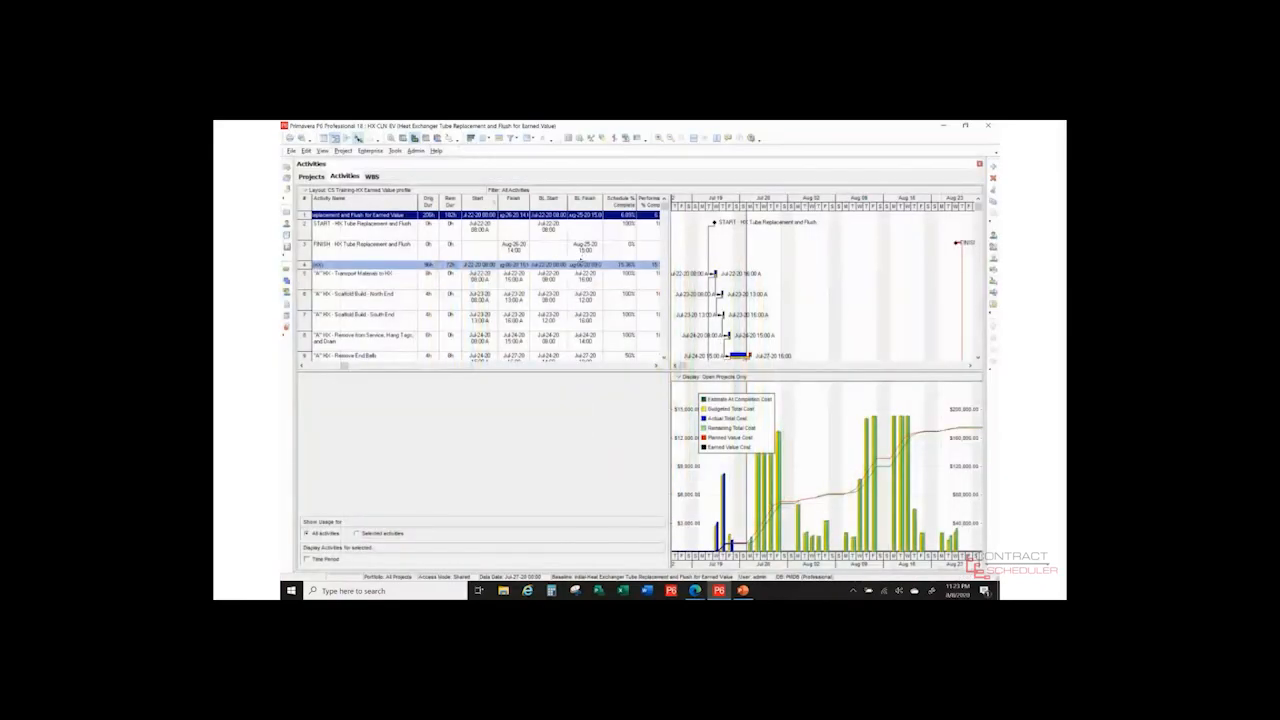
# Step: Open the CS Training-HX Earned Value layout in place of the earned value profile layout
pyautogui.rightClick(302, 193)
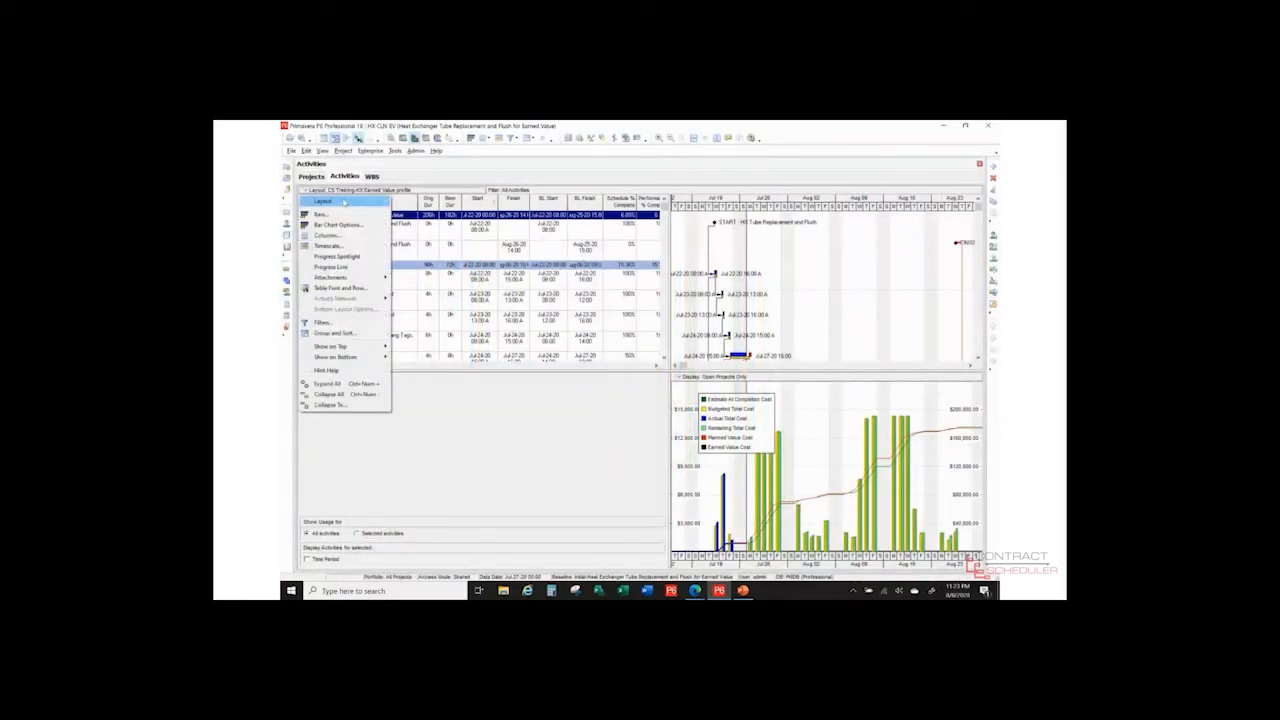
pyautogui.moveTo(345, 201)
pyautogui.click(410, 202)
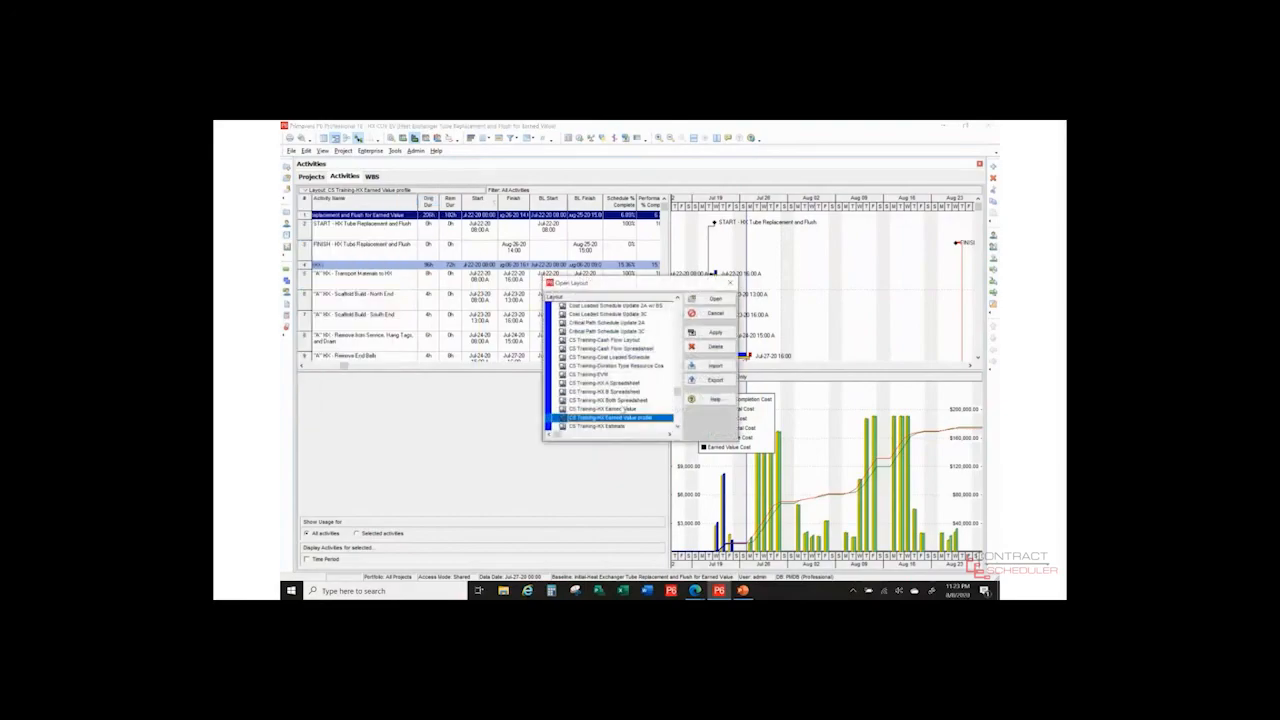
pyautogui.click(622, 408)
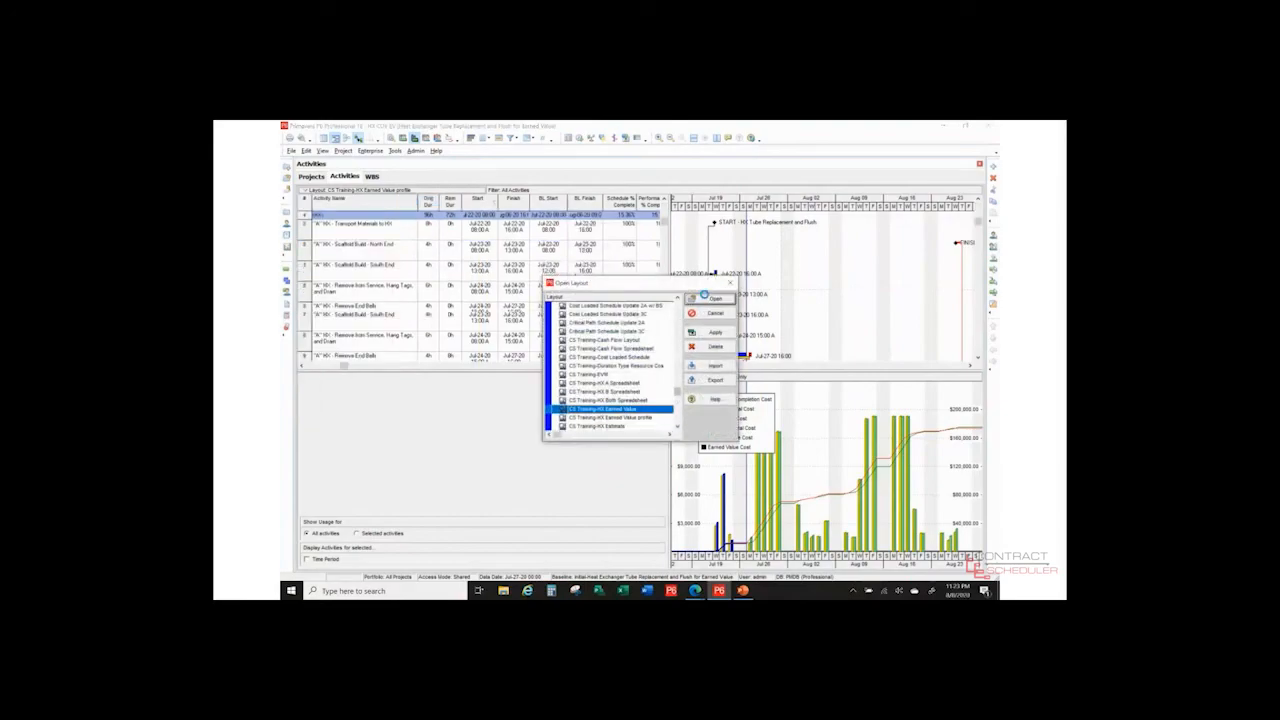
pyautogui.click(705, 298)
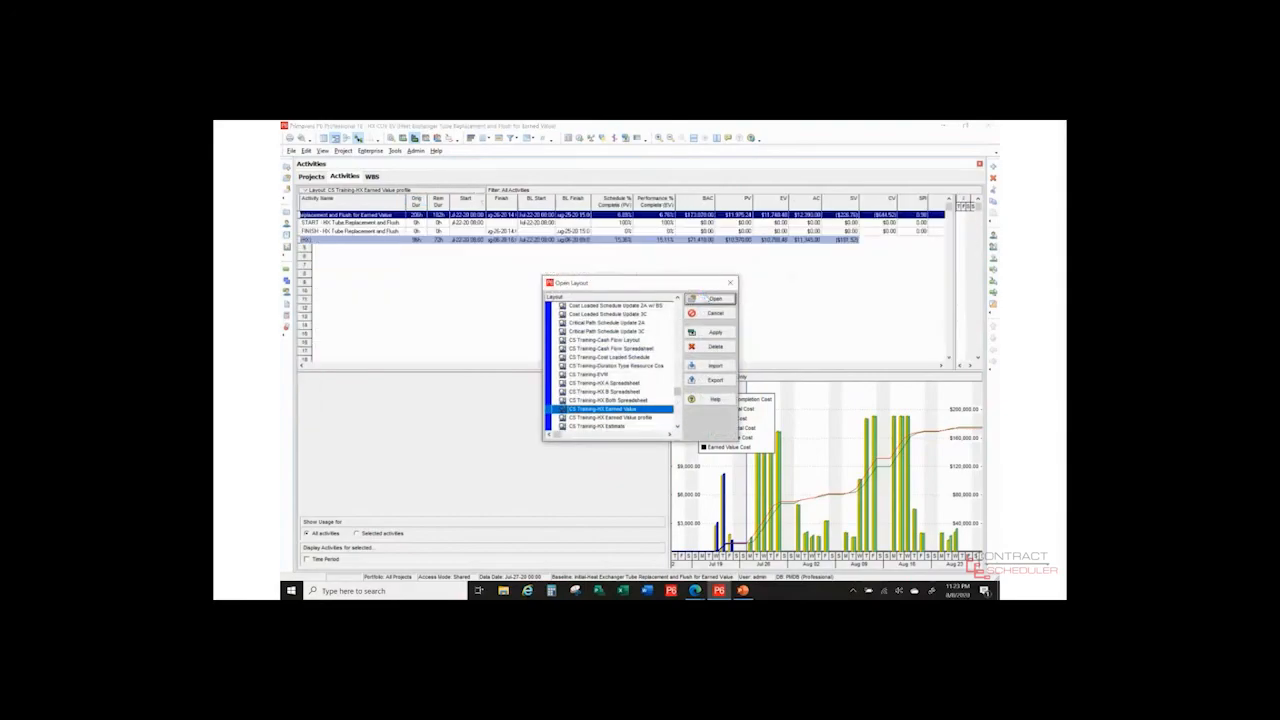
# Step: Review the earned value columns, and compare the status details and assigned resource's units and costs for the "A" HX - Safety Watch activity
pyautogui.click(940, 366)
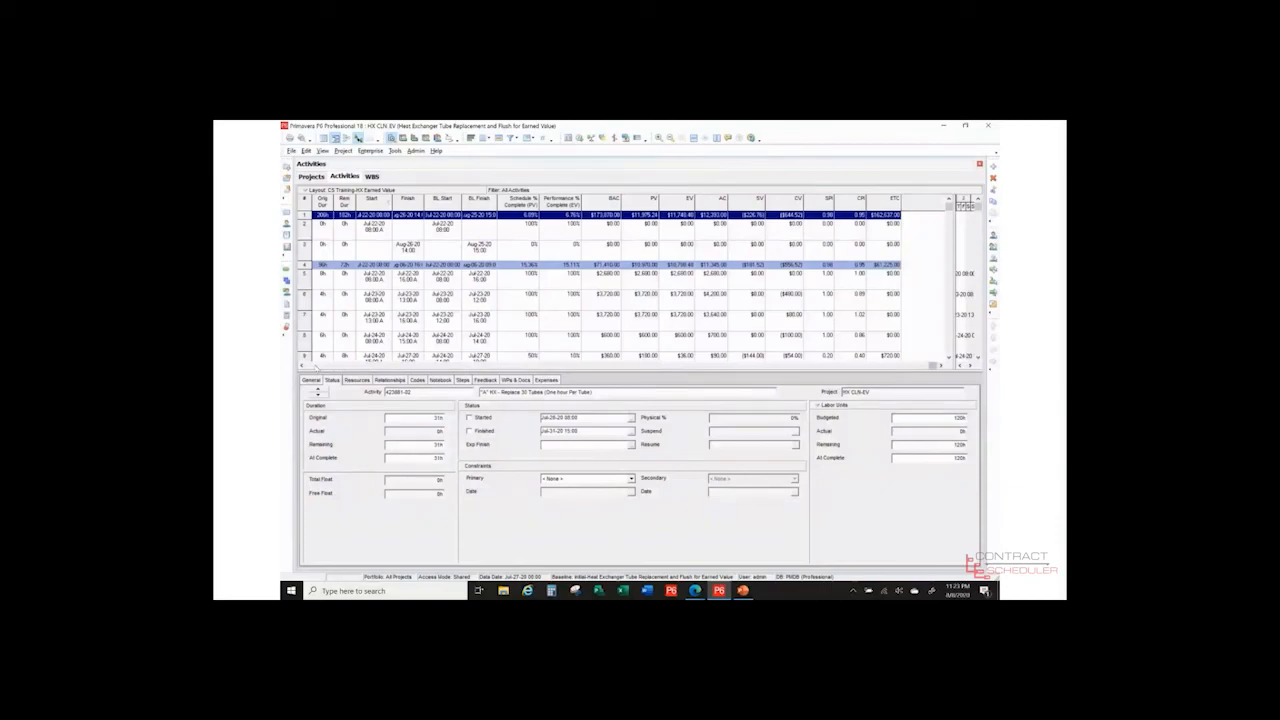
pyautogui.click(316, 366)
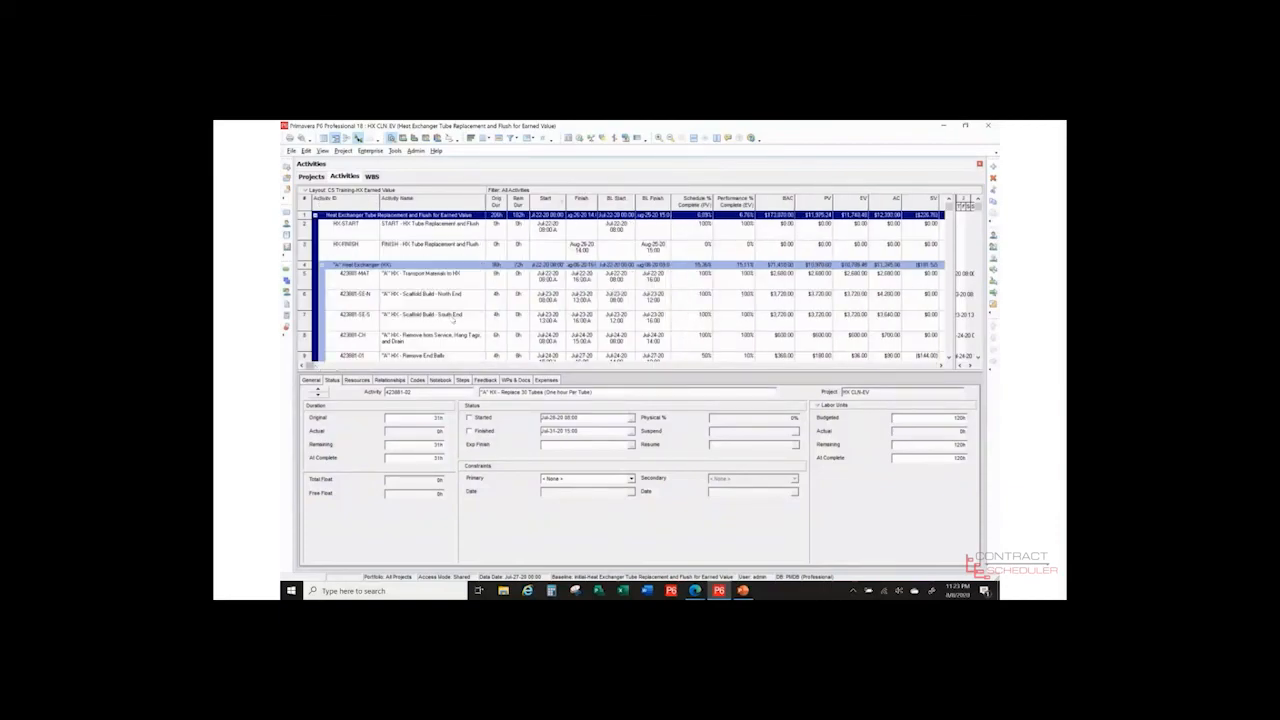
pyautogui.scroll(-2, 453, 321)
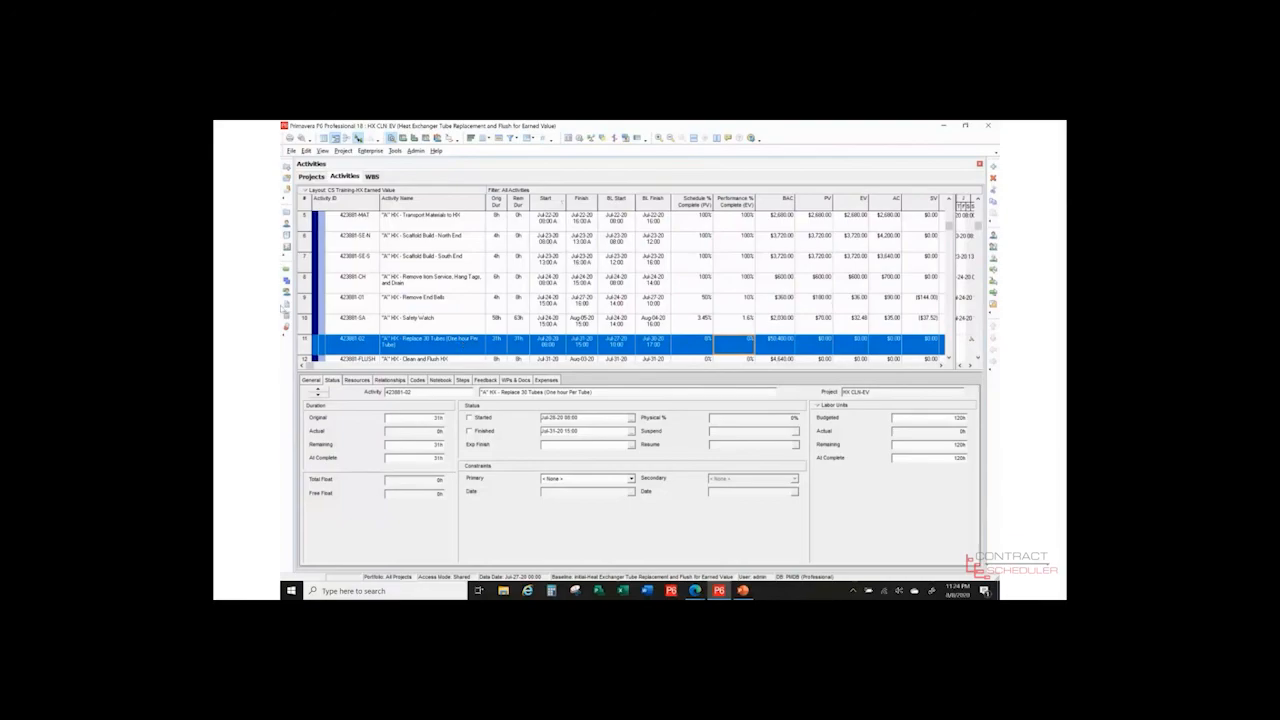
pyautogui.click(456, 320)
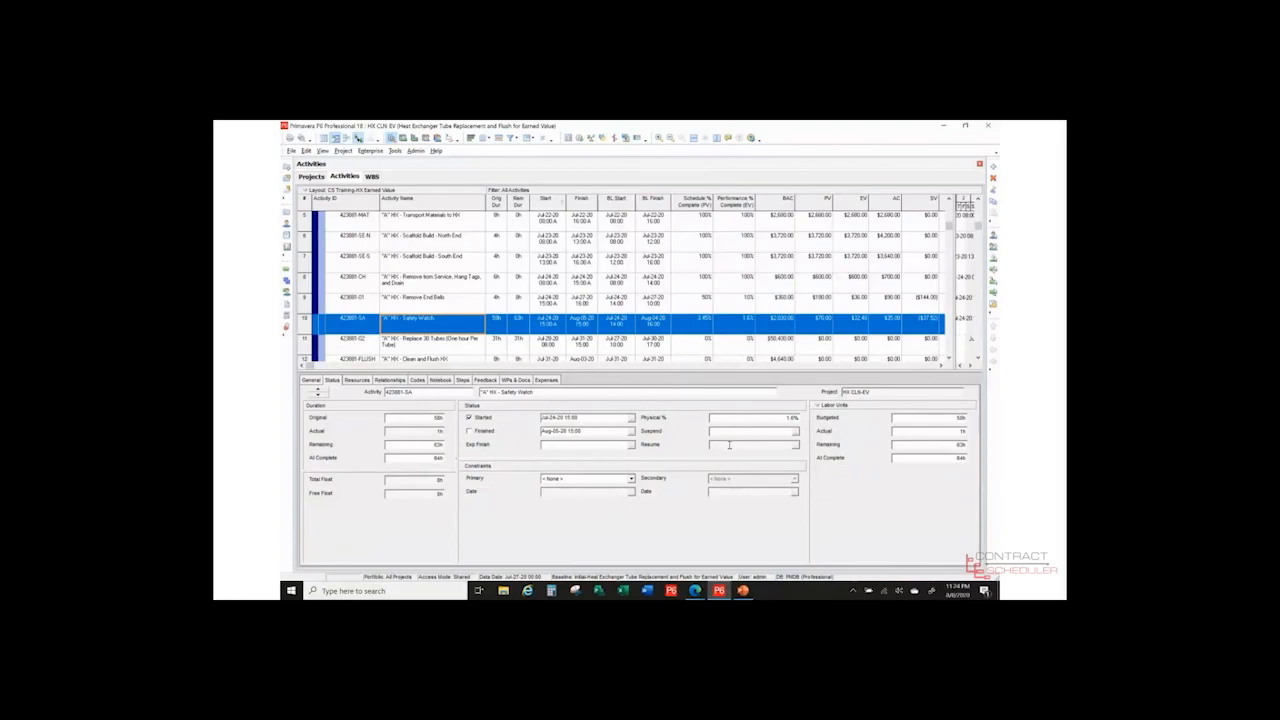
pyautogui.click(357, 380)
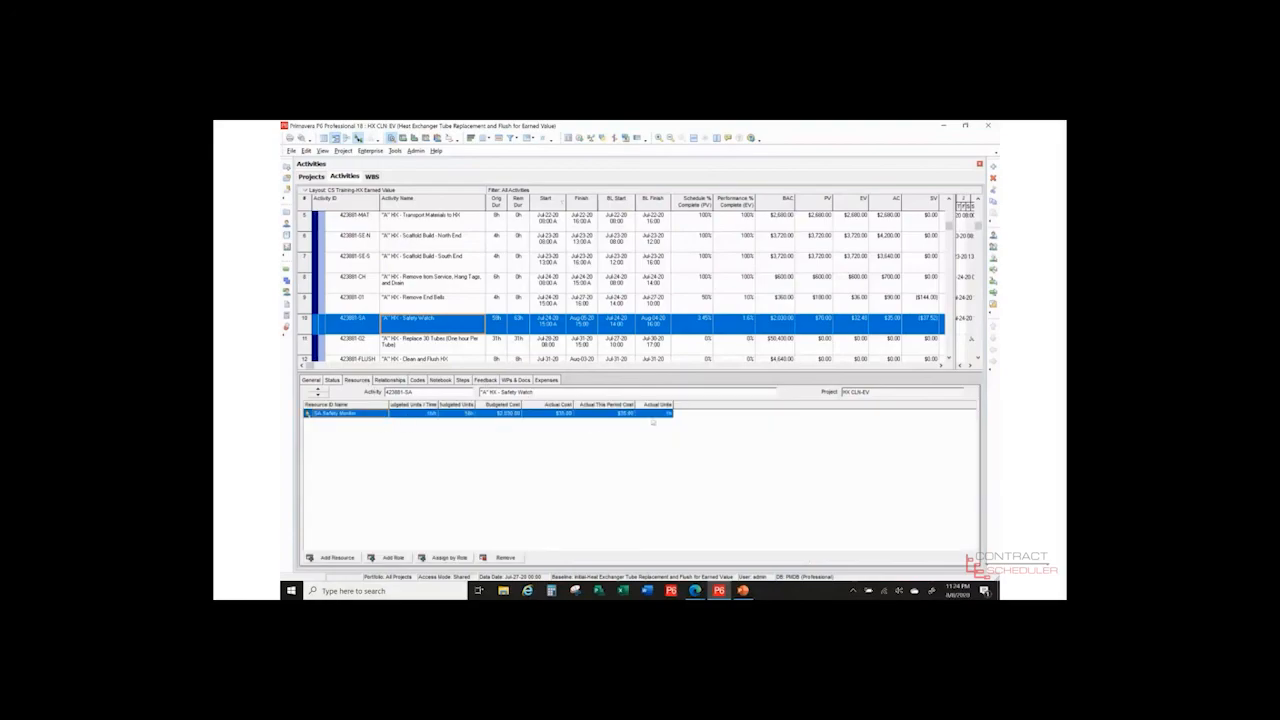
pyautogui.click(331, 381)
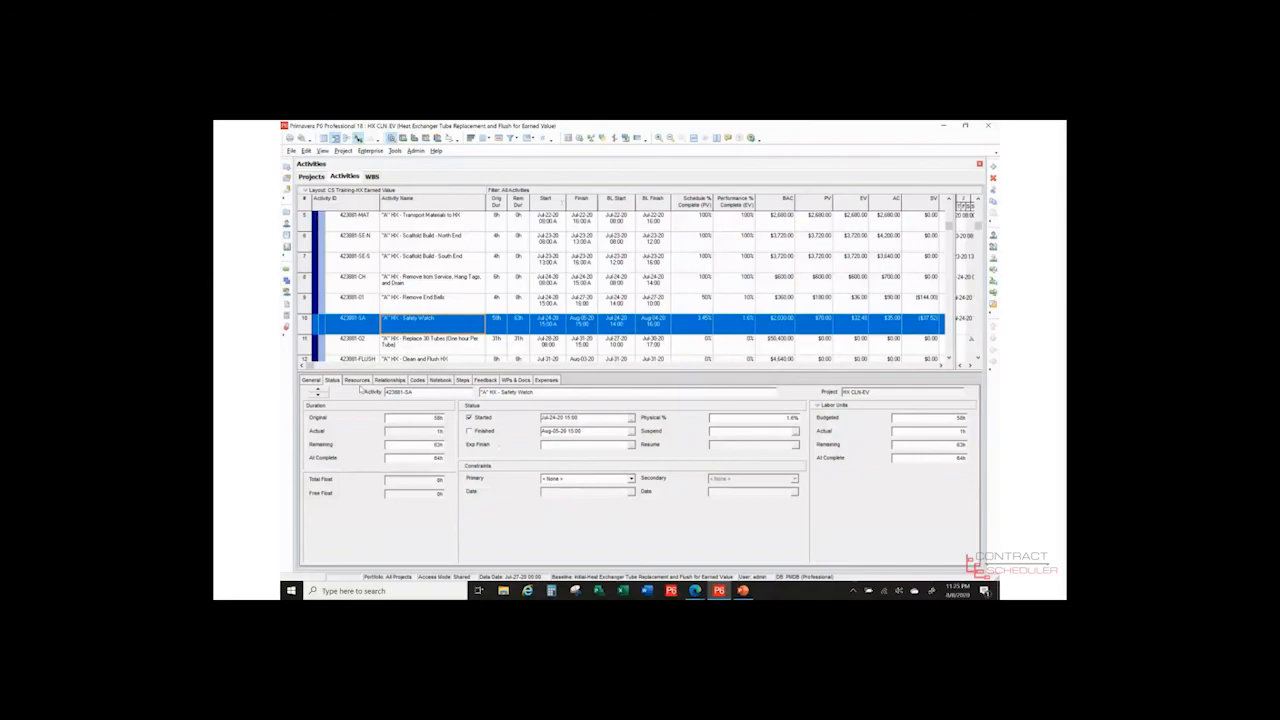
pyautogui.click(360, 382)
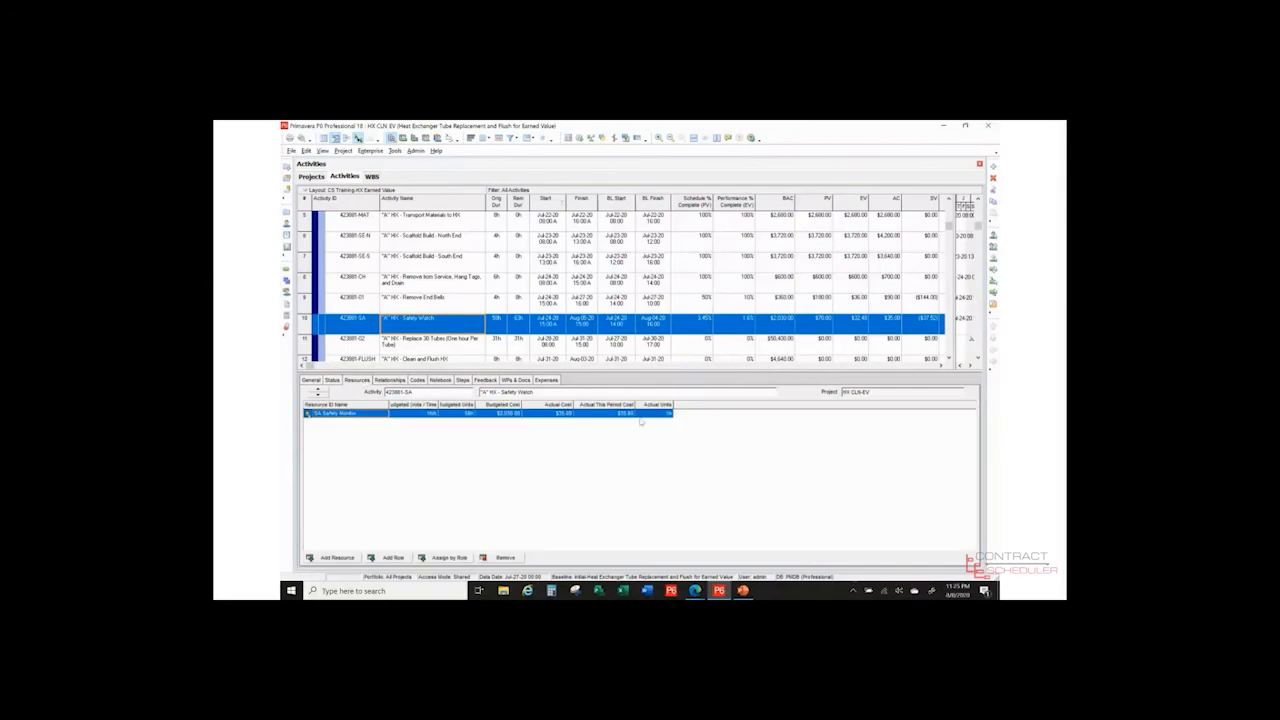